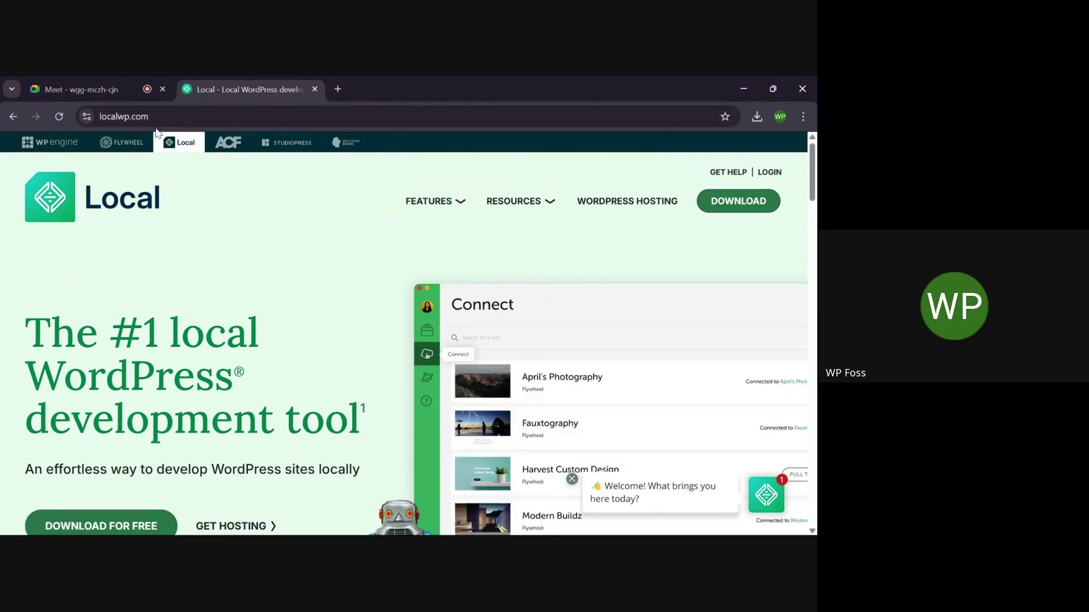
Open the Local download form on localwp.com and choose Windows as the platform
{"action": "left_click", "coordinate": [751, 203]}
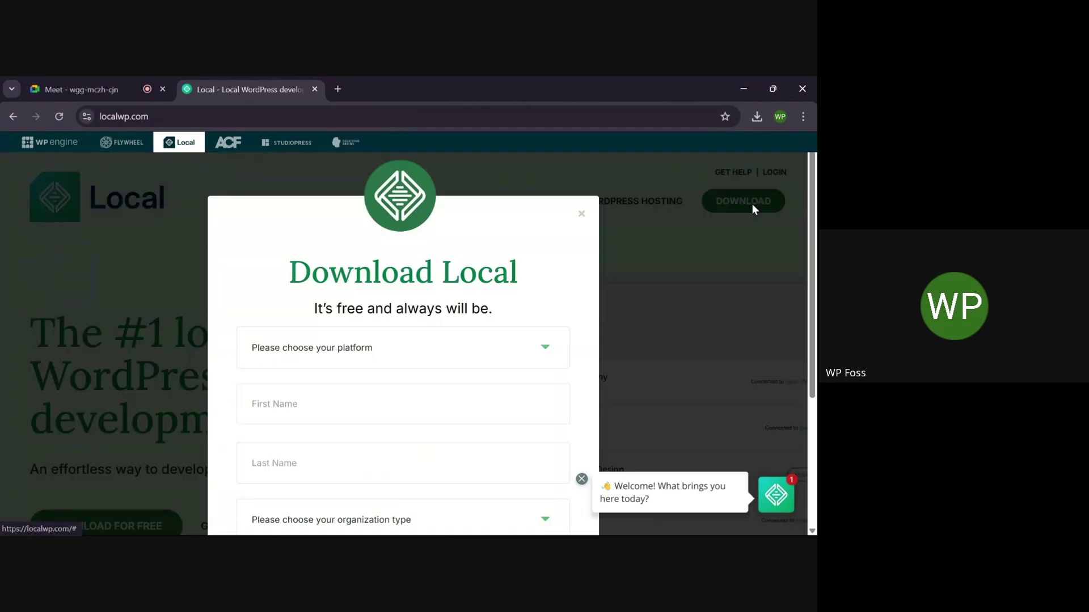
{"action": "scroll", "coordinate": [486, 356], "scroll_direction": "down", "scroll_amount": 3}
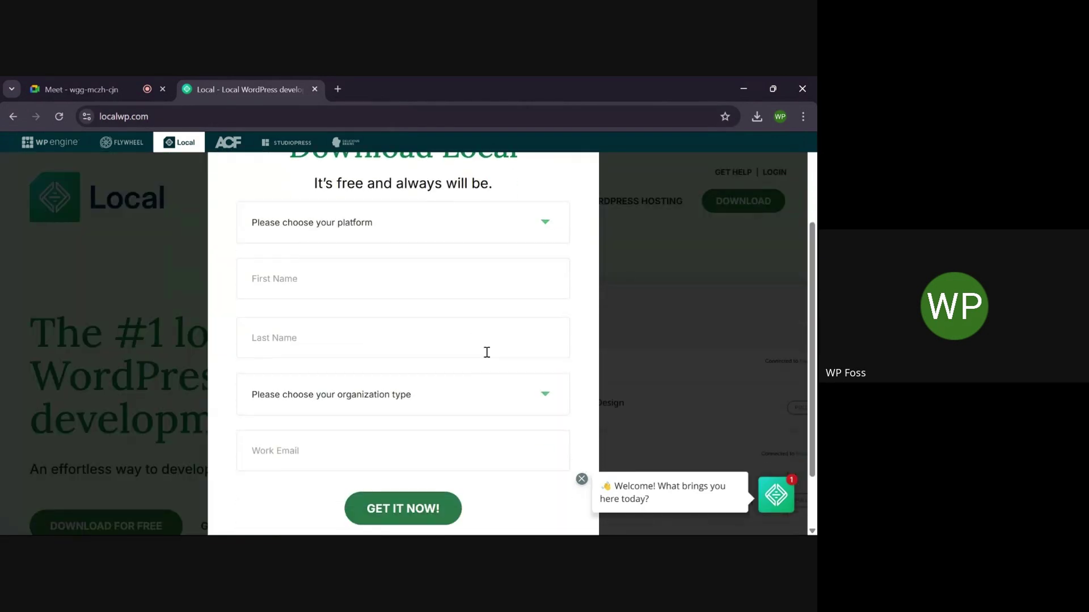
{"action": "scroll", "coordinate": [488, 355], "scroll_direction": "up", "scroll_amount": 1}
{"action": "scroll", "coordinate": [486, 356], "scroll_direction": "down", "scroll_amount": 1}
{"action": "scroll", "coordinate": [486, 357], "scroll_direction": "up", "scroll_amount": 1}
{"action": "scroll", "coordinate": [486, 352], "scroll_direction": "down", "scroll_amount": 3}
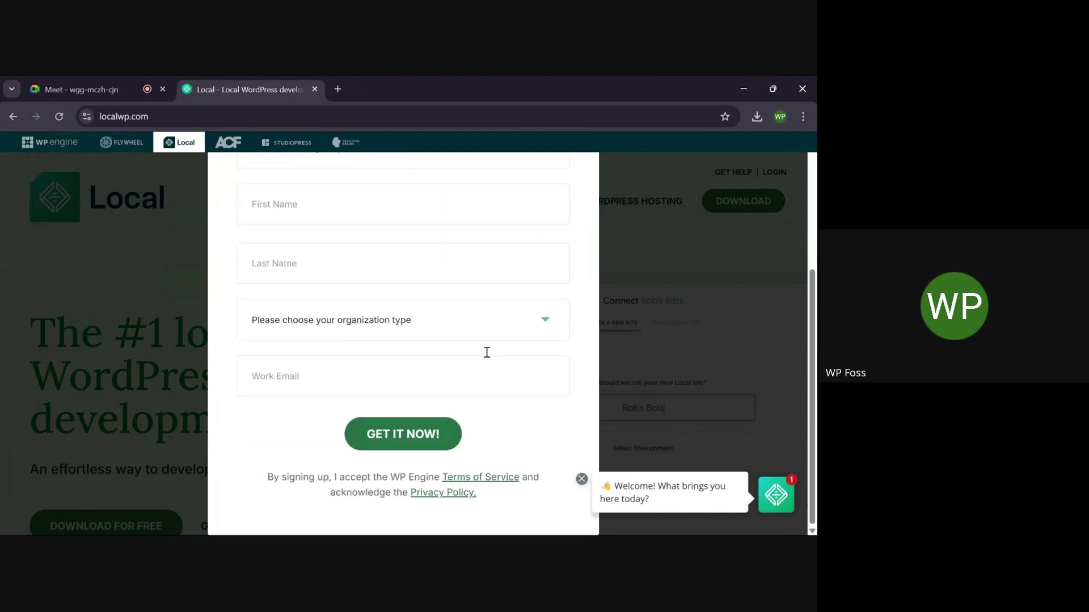
{"action": "scroll", "coordinate": [481, 352], "scroll_direction": "up", "scroll_amount": 2}
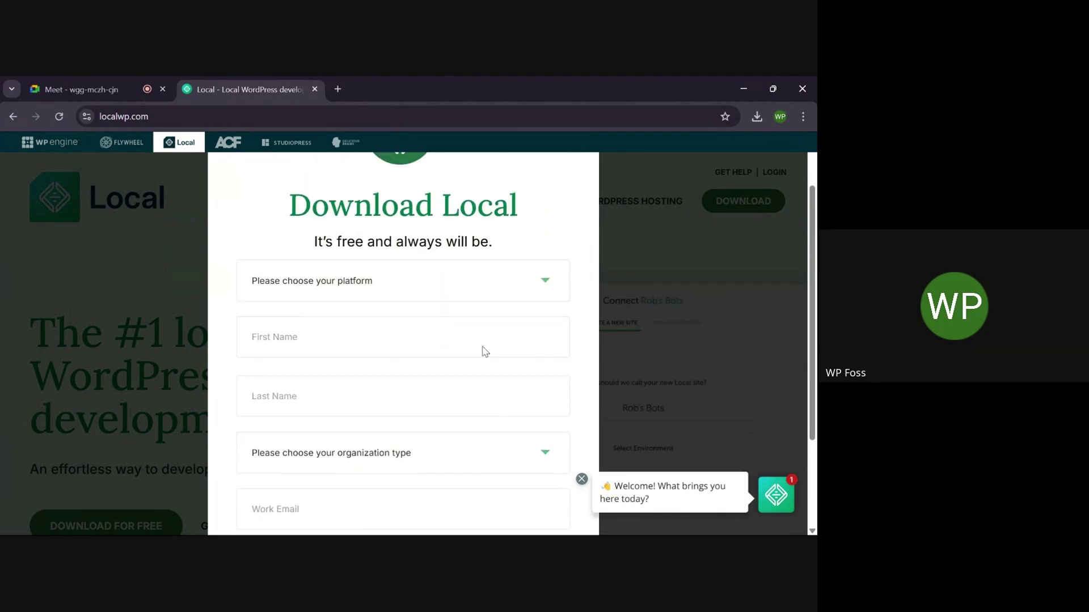
{"action": "left_click", "coordinate": [500, 290]}
{"action": "left_click", "coordinate": [304, 358]}
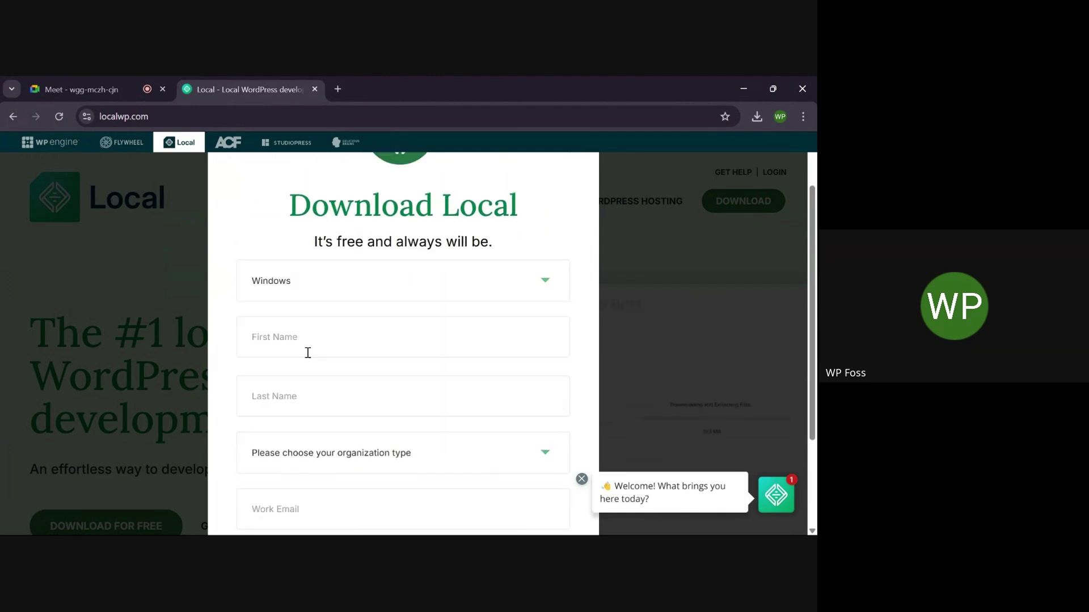
Set the organization type to Independent Freelancer/Consultant and move to the Work Email field
{"action": "scroll", "coordinate": [313, 356], "scroll_direction": "down", "scroll_amount": 1}
{"action": "left_click", "coordinate": [405, 392]}
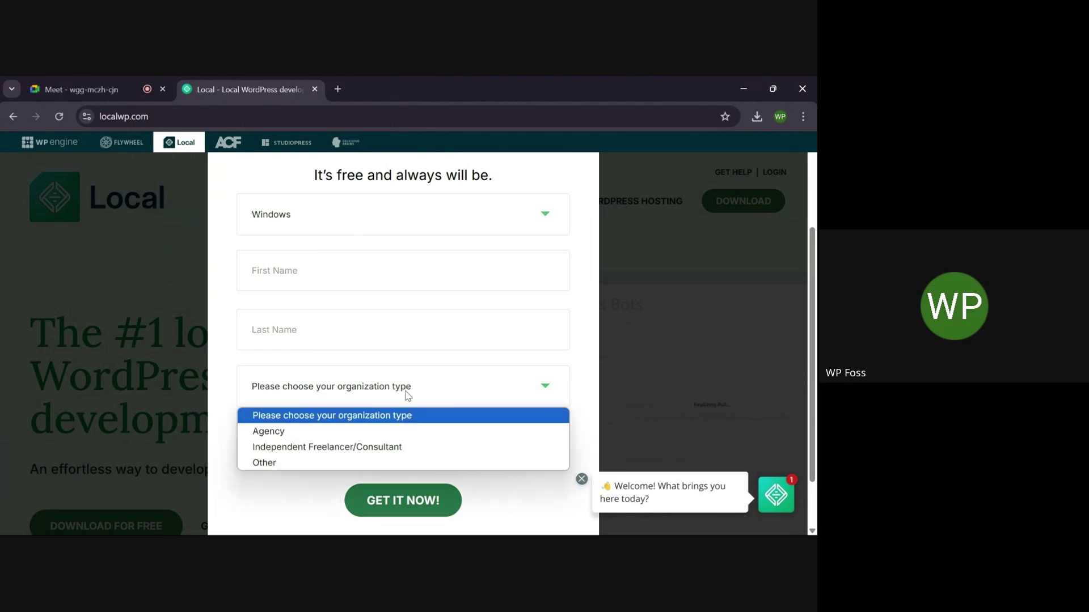
{"action": "left_click", "coordinate": [304, 454]}
{"action": "scroll", "coordinate": [301, 452], "scroll_direction": "down", "scroll_amount": 1}
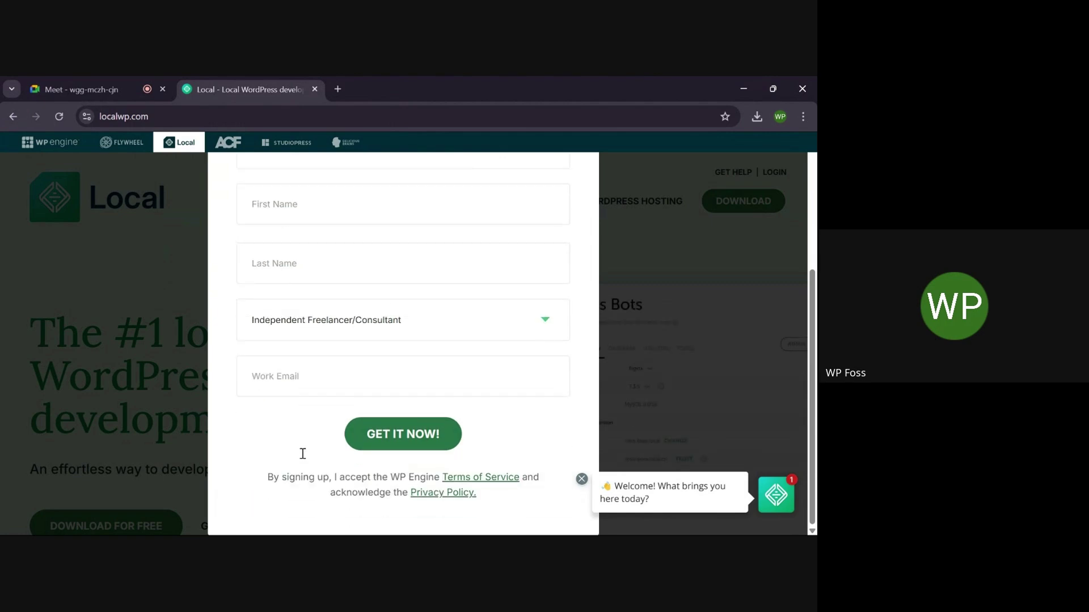
{"action": "left_click", "coordinate": [353, 374]}
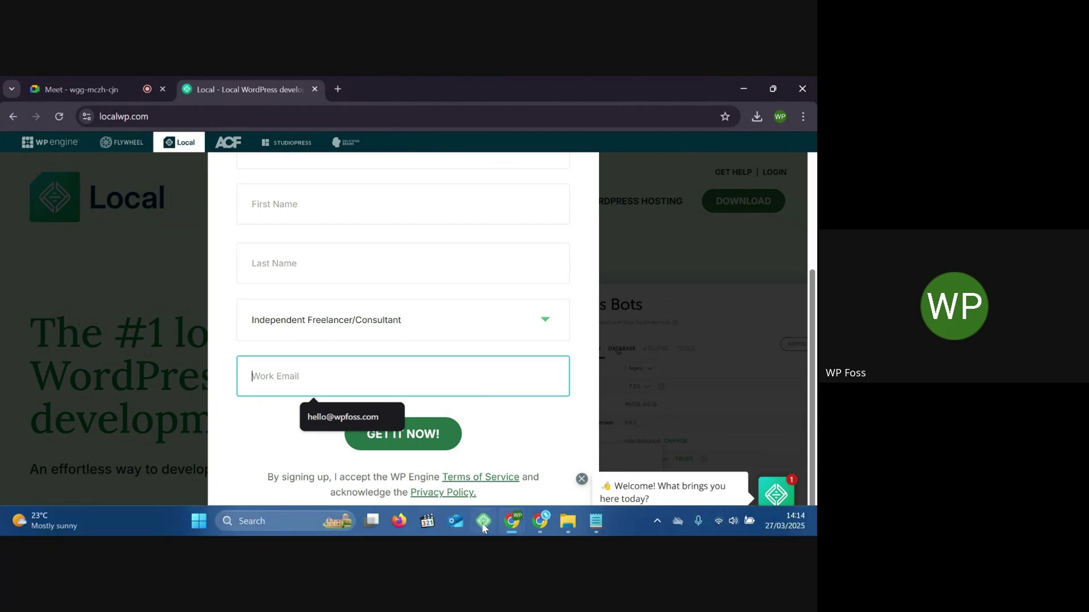
In Local, start a brand-new site and name it 'demo'
{"action": "left_click", "coordinate": [484, 528]}
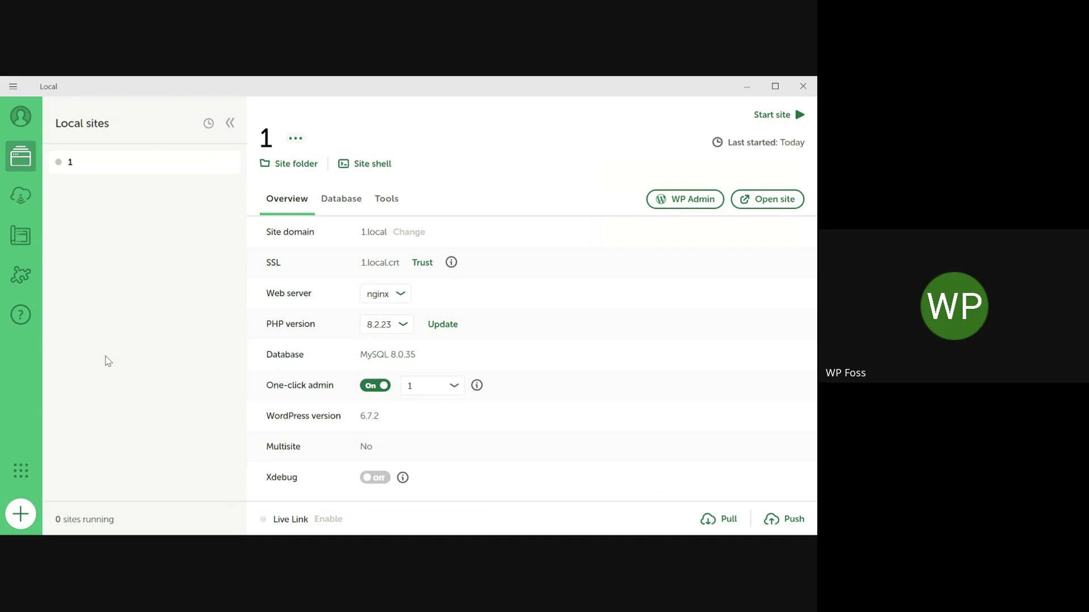
{"action": "left_click", "coordinate": [20, 515]}
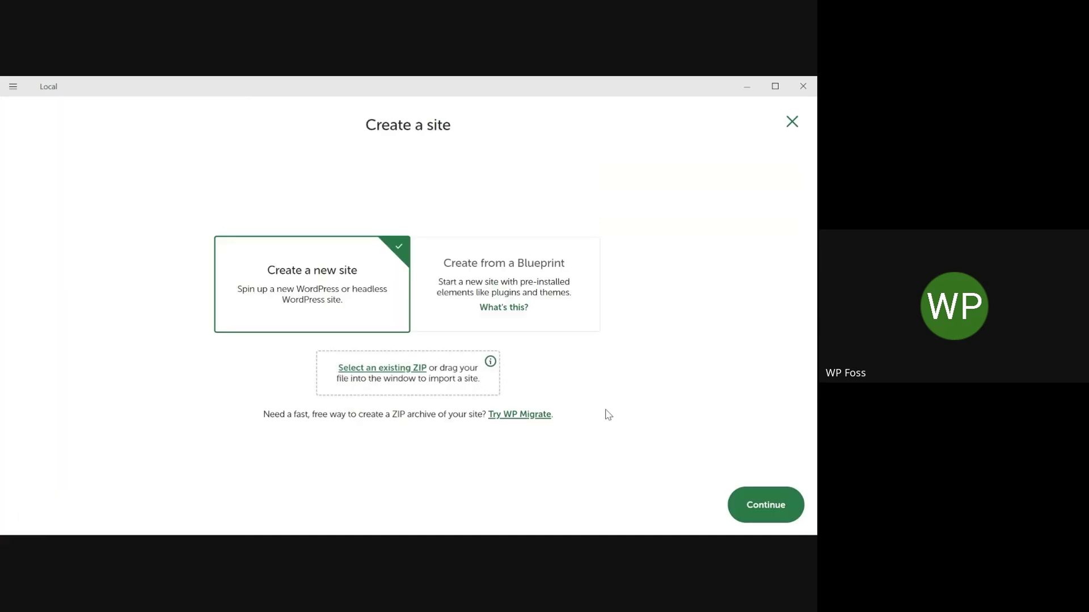
{"action": "left_click", "coordinate": [767, 512]}
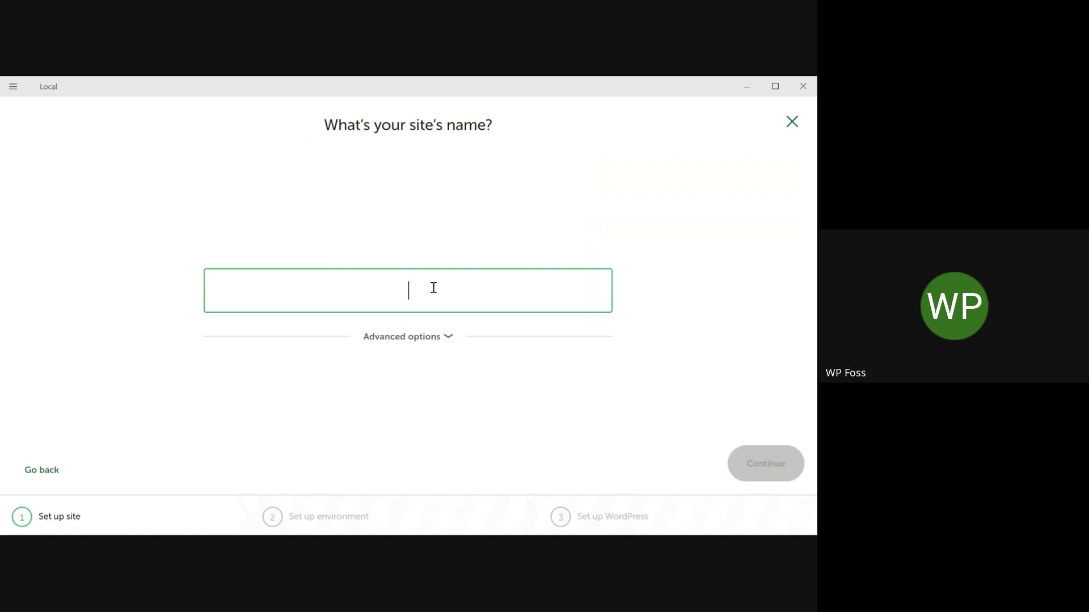
{"action": "type", "text": "demo"}
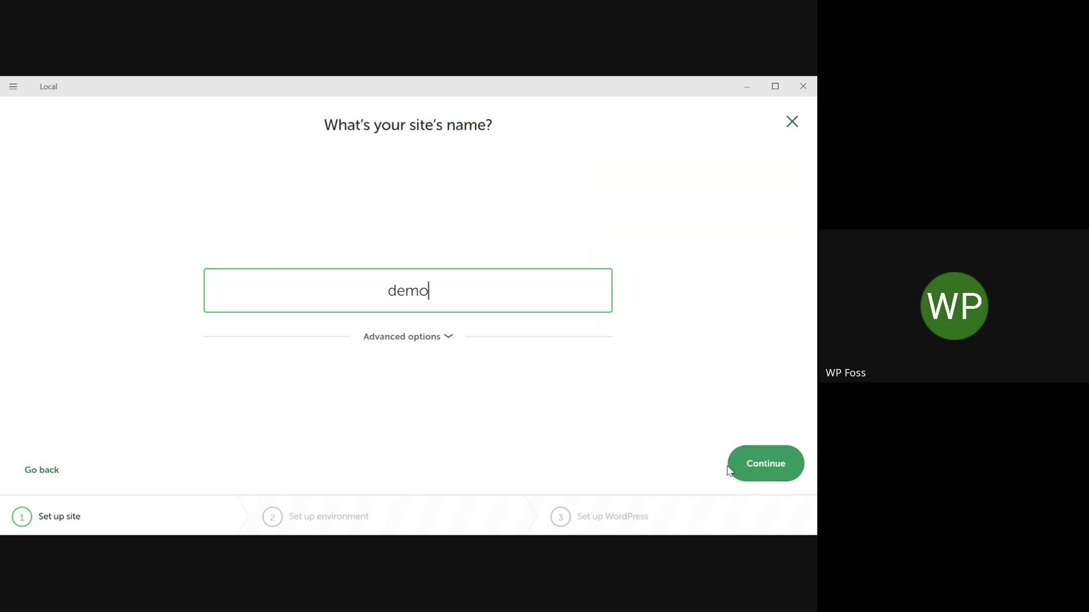
{"action": "left_click", "coordinate": [763, 475]}
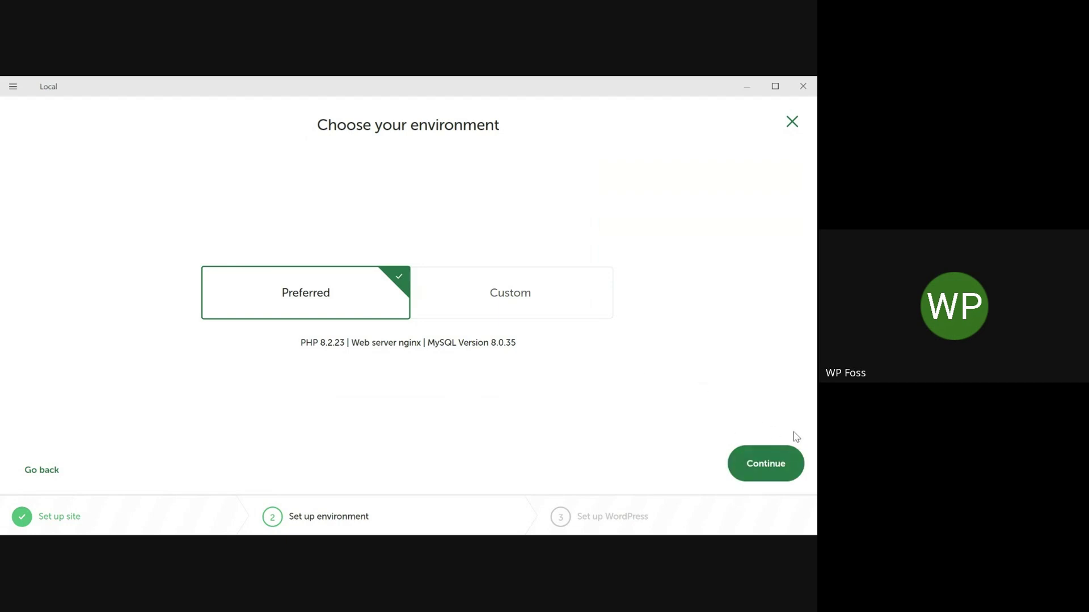
Keep the Preferred environment, enter admin username 'demo' and the admin password, and add the site
{"action": "left_click", "coordinate": [778, 469]}
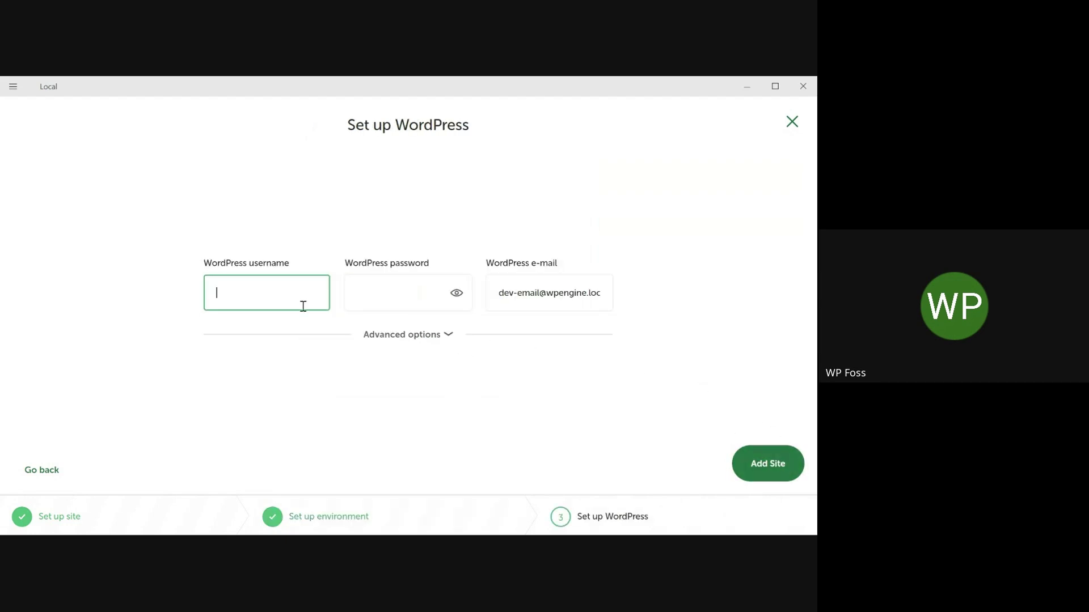
{"action": "type", "text": "demo"}
{"action": "left_click", "coordinate": [380, 300]}
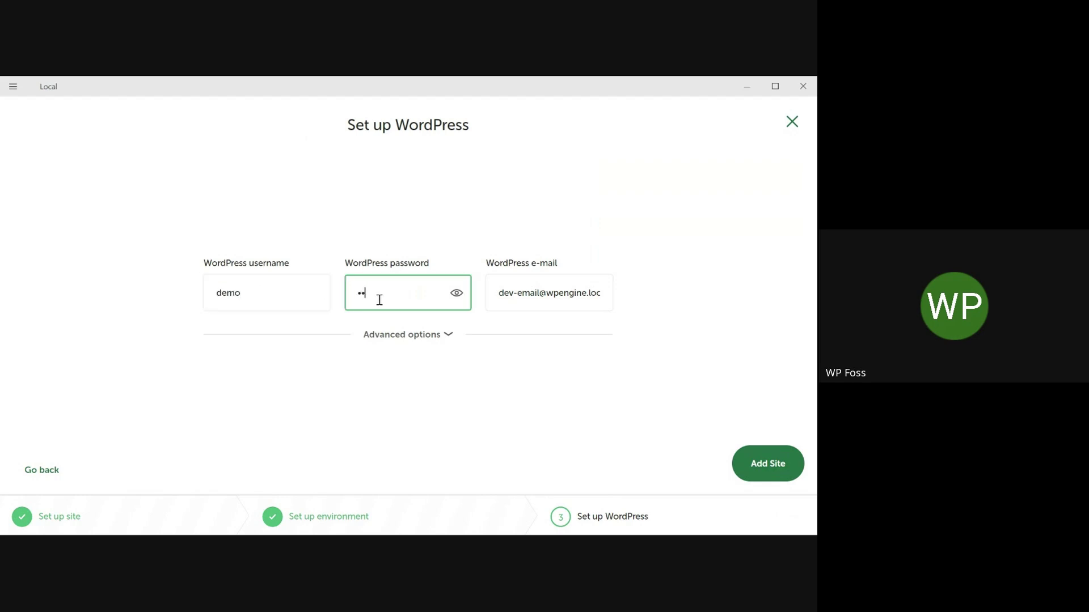
{"action": "key", "text": "BackSpace"}
{"action": "key", "text": "BackSpace"}
{"action": "type", "text": "demo"}
{"action": "left_click", "coordinate": [755, 465]}
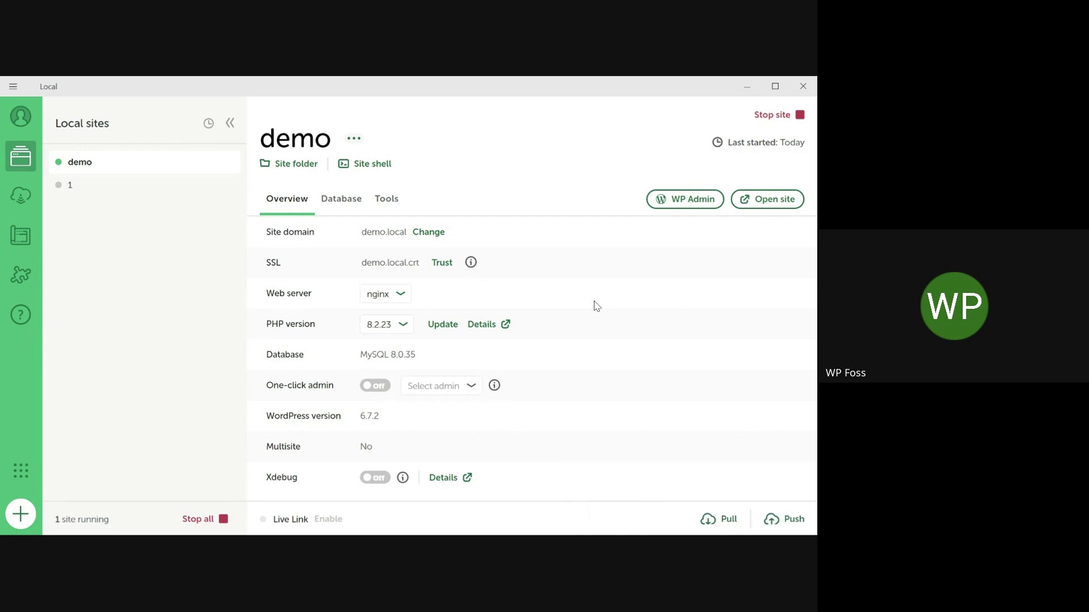
Turn on one-click admin with the demo user selected, then open the site's WP Admin
{"action": "left_click", "coordinate": [382, 391]}
{"action": "left_click", "coordinate": [449, 387]}
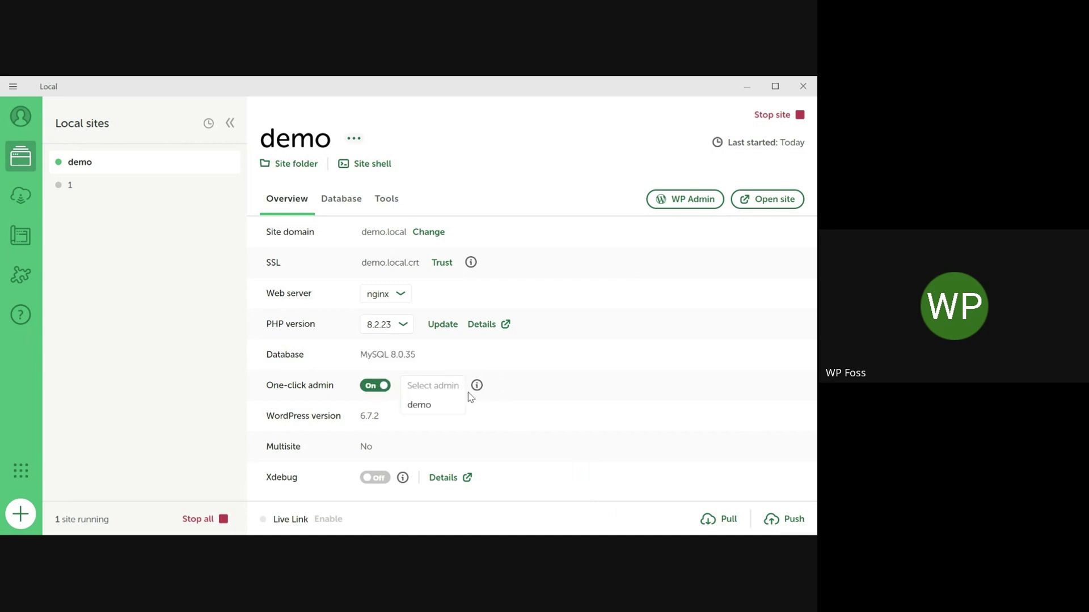
{"action": "left_click", "coordinate": [437, 412]}
{"action": "left_click", "coordinate": [683, 203]}
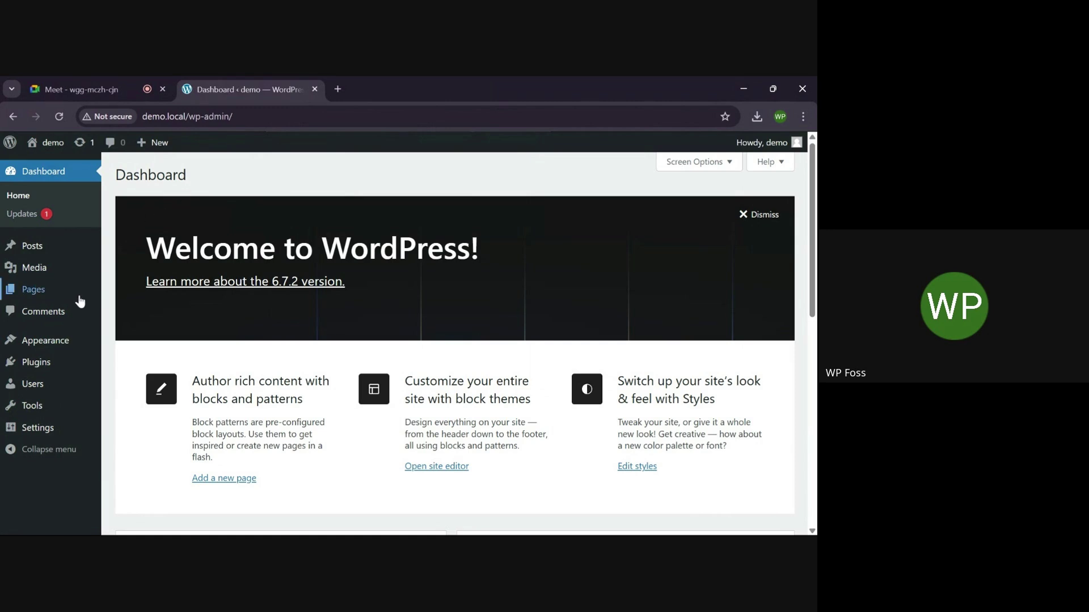
Search Plugins > Add New Plugin for 'woocommerce', install WooCommerce and activate it
{"action": "mouse_move", "coordinate": [36, 364]}
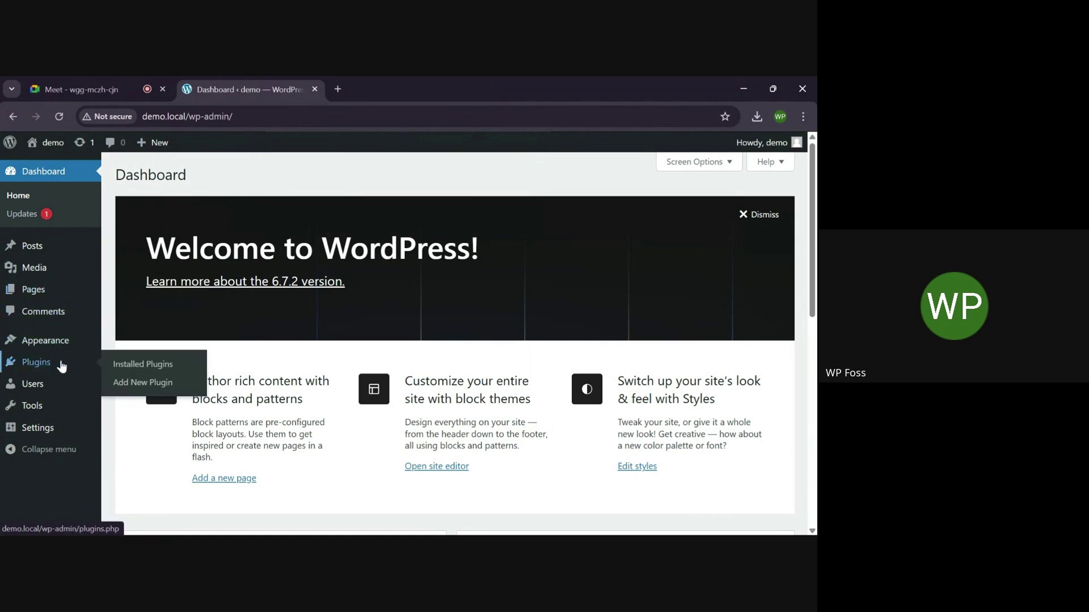
{"action": "left_click", "coordinate": [135, 383]}
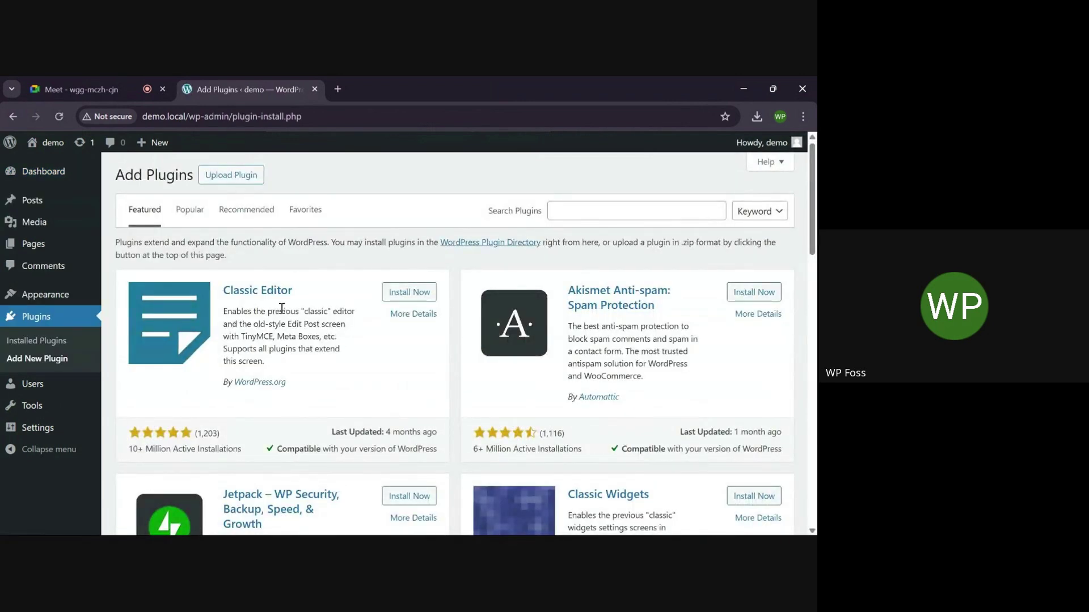
{"action": "left_click", "coordinate": [575, 213]}
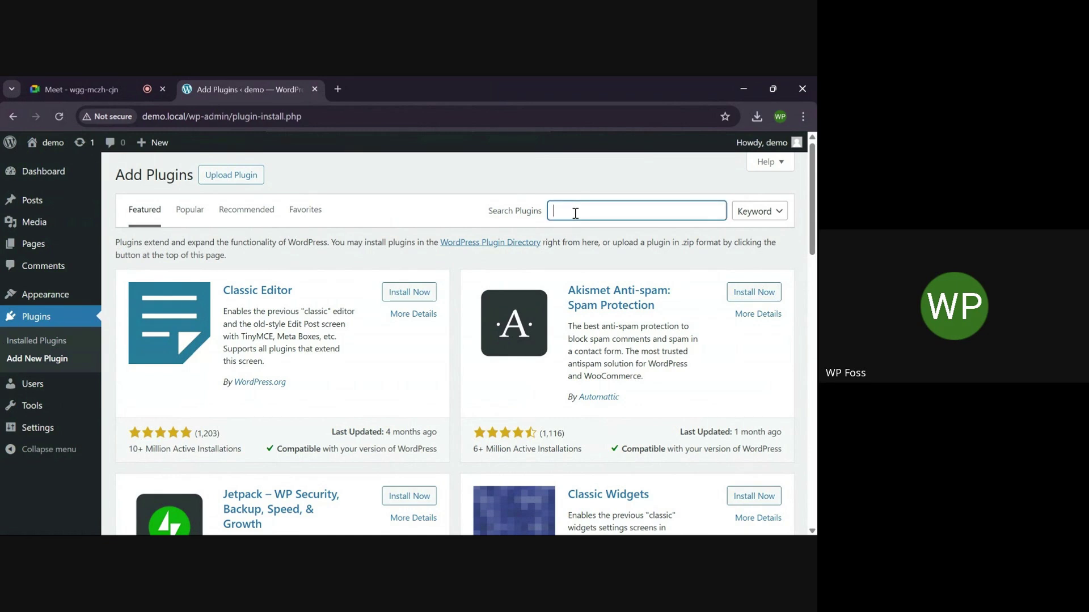
{"action": "type", "text": "woocommerce"}
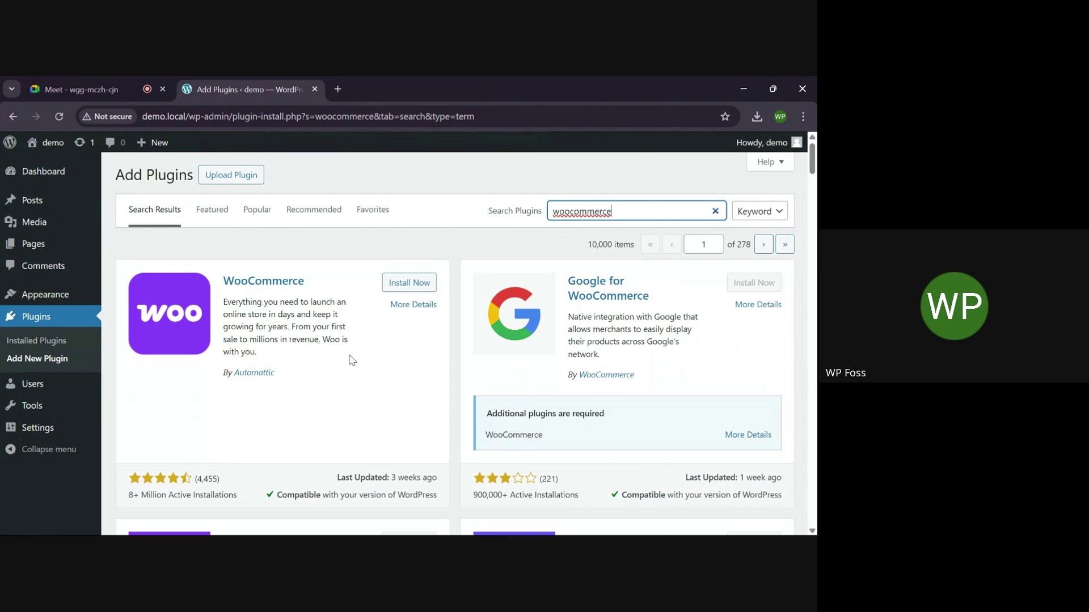
{"action": "left_click", "coordinate": [401, 290]}
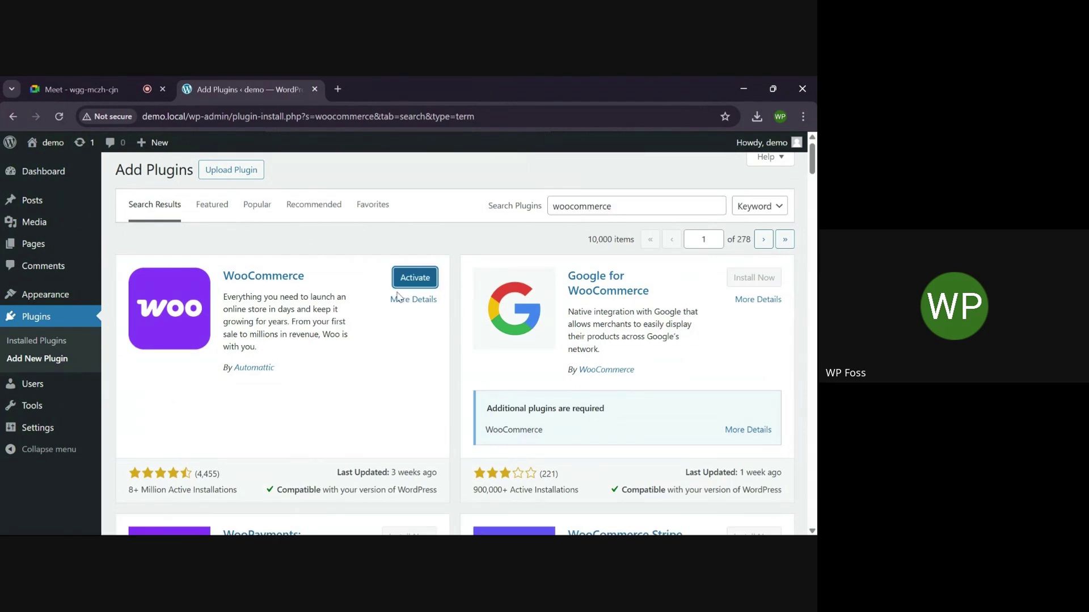
{"action": "left_click", "coordinate": [411, 284]}
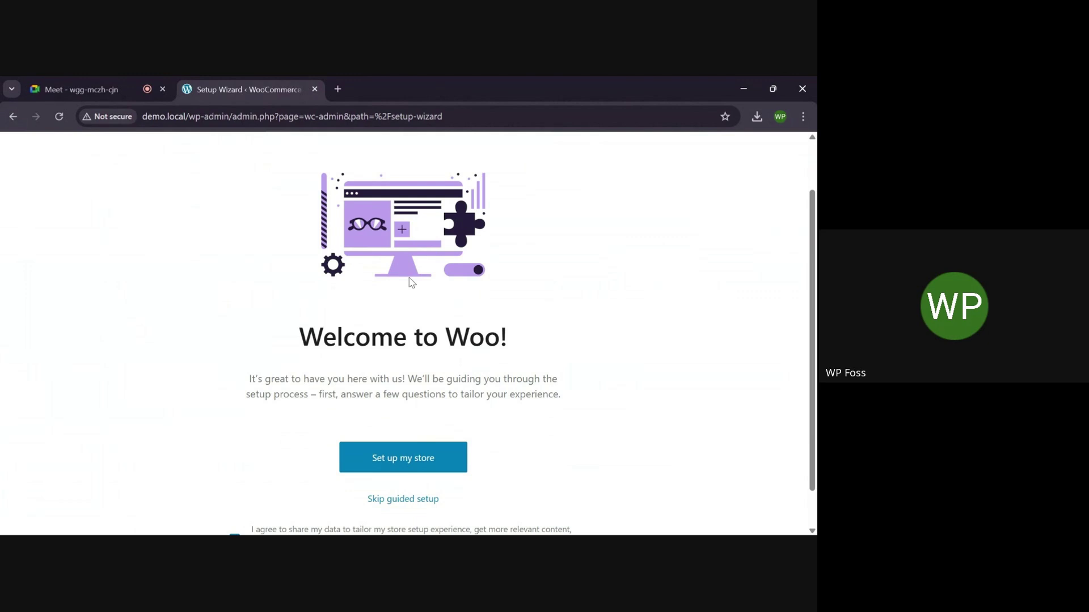
Start the guided store setup as someone just starting a business
{"action": "scroll", "coordinate": [412, 283], "scroll_direction": "down", "scroll_amount": 1}
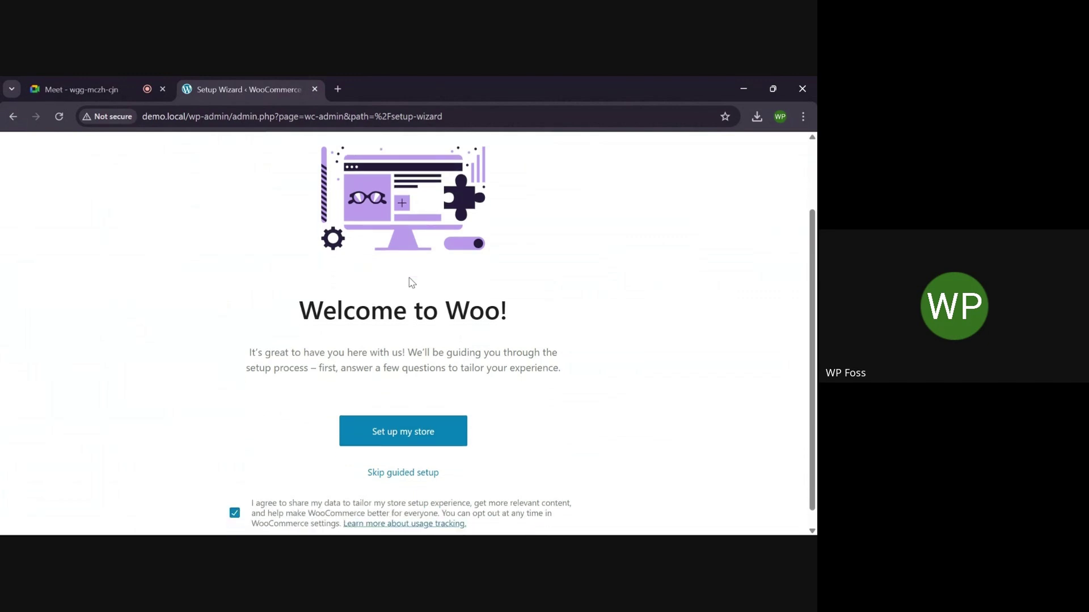
{"action": "scroll", "coordinate": [412, 282], "scroll_direction": "down", "scroll_amount": 1}
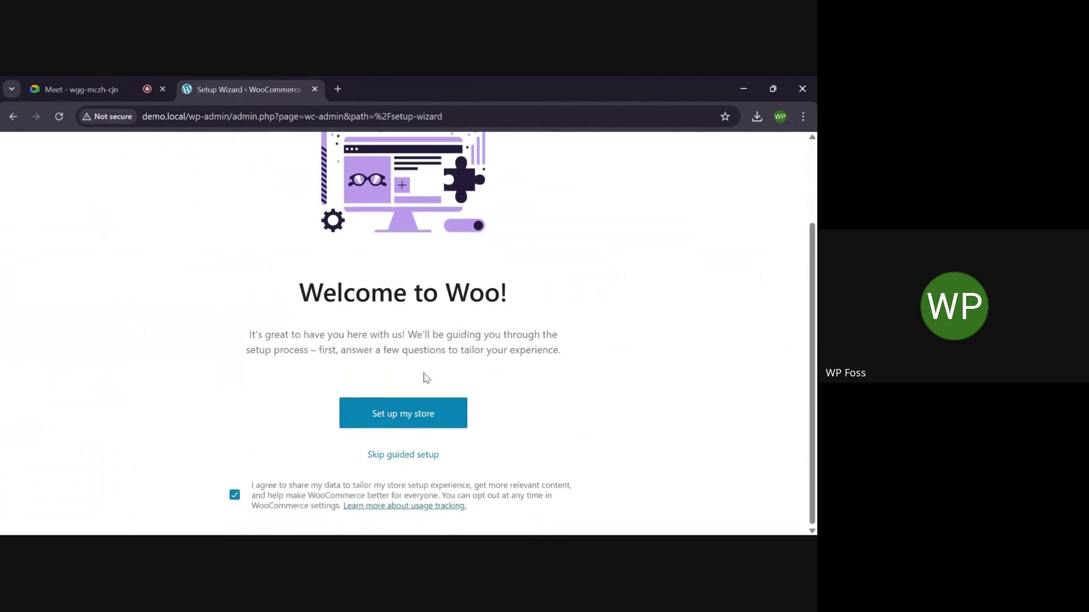
{"action": "left_click", "coordinate": [406, 418]}
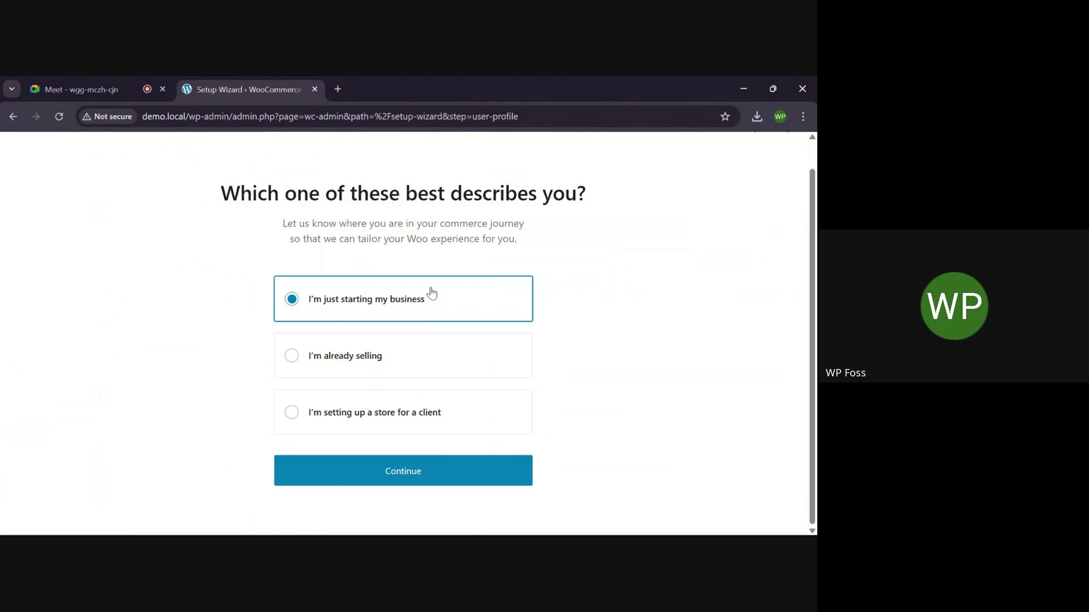
{"action": "left_click", "coordinate": [392, 469]}
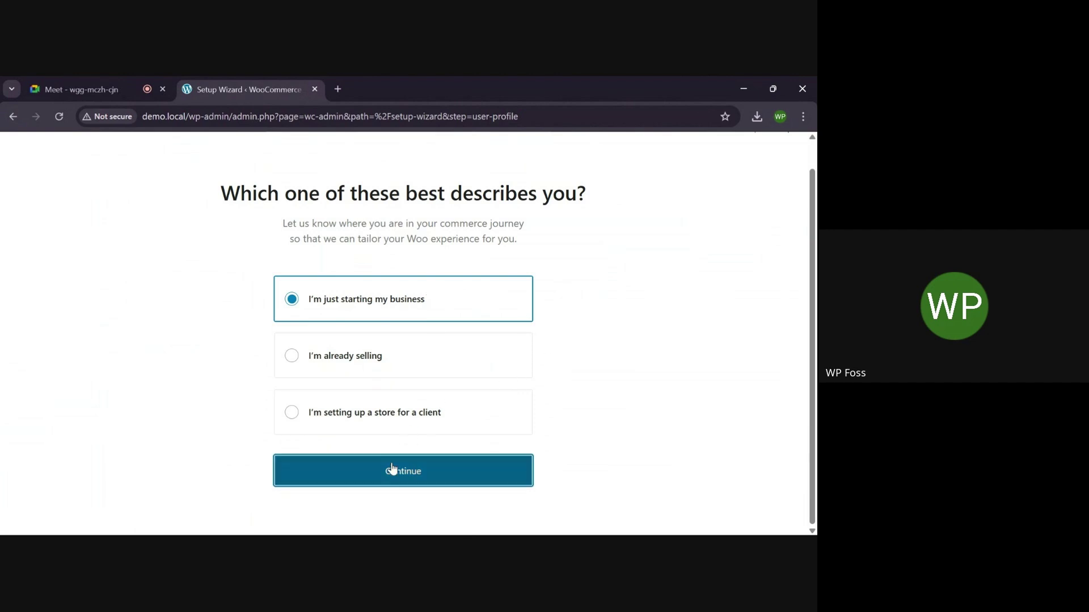
Choose Clothing and accessories as the industry, opt in to Woo tips, and continue
{"action": "scroll", "coordinate": [406, 338], "scroll_direction": "down", "scroll_amount": 1}
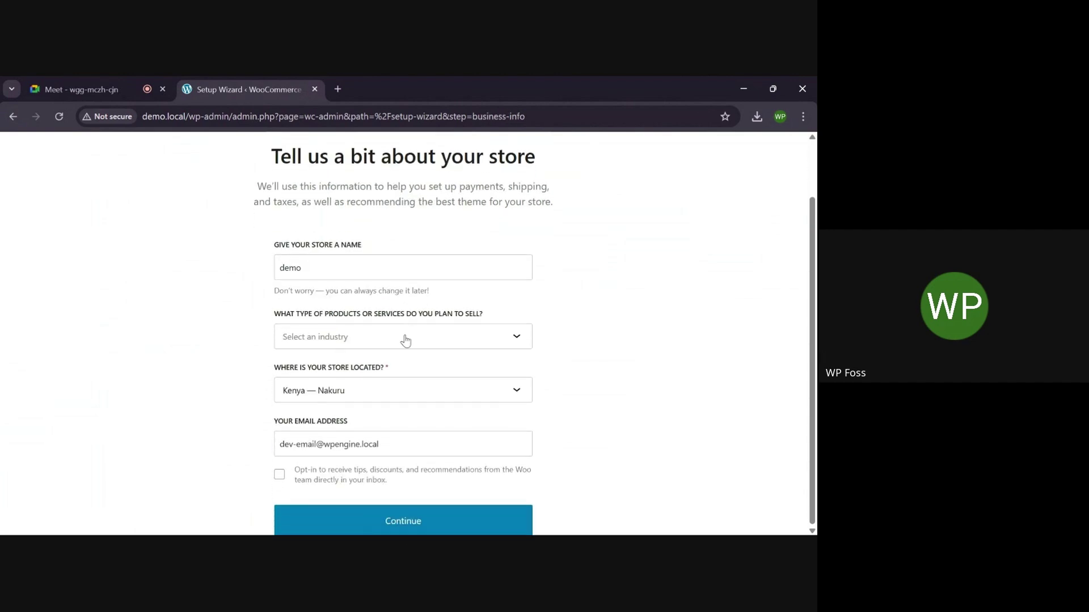
{"action": "left_click", "coordinate": [499, 338]}
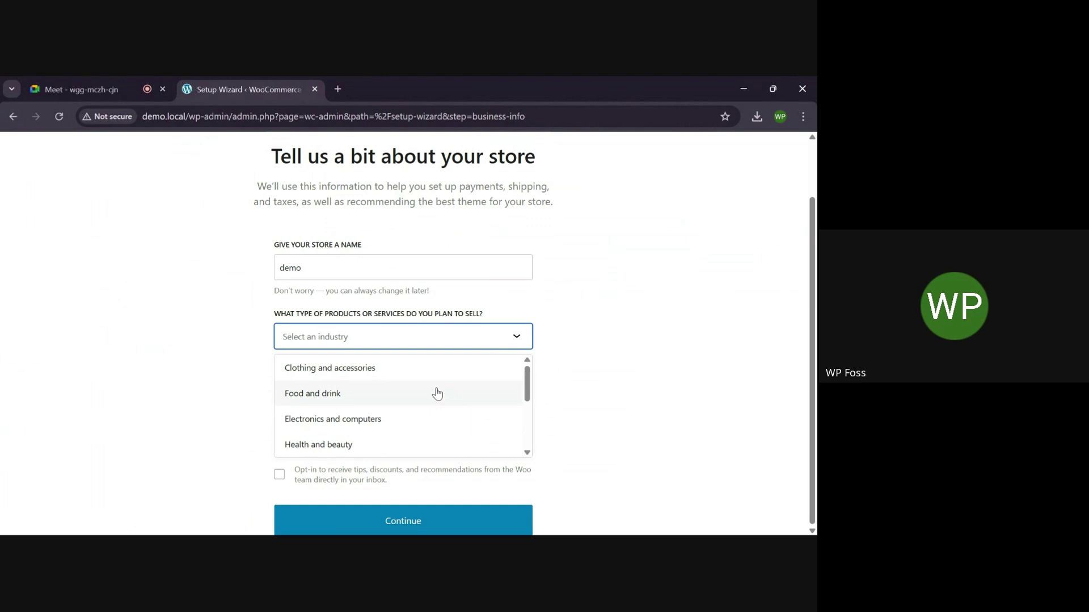
{"action": "left_click", "coordinate": [376, 367]}
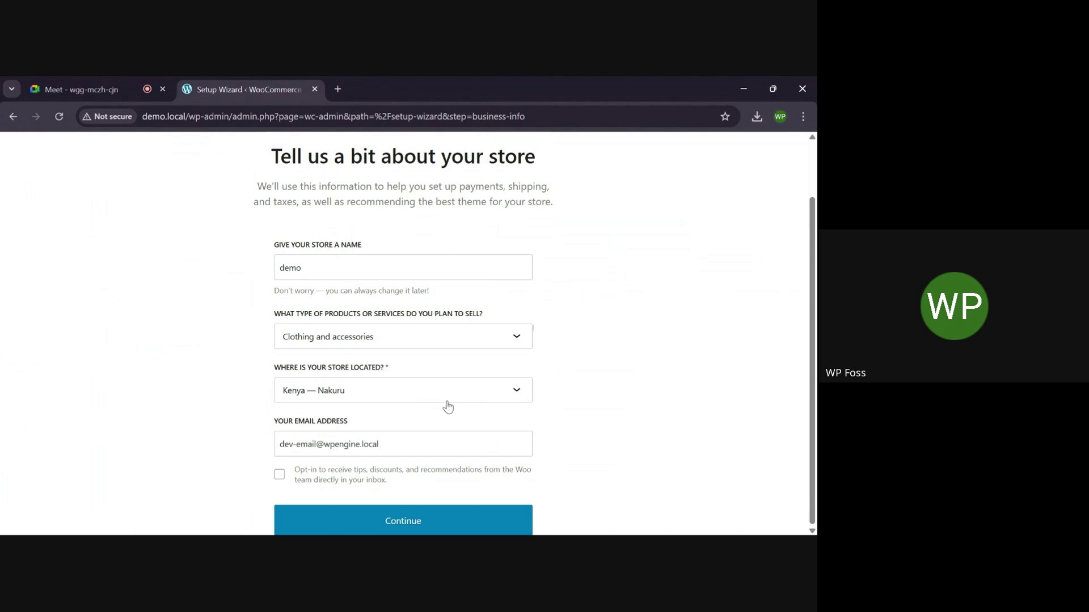
{"action": "left_click", "coordinate": [279, 475]}
{"action": "left_click", "coordinate": [417, 520]}
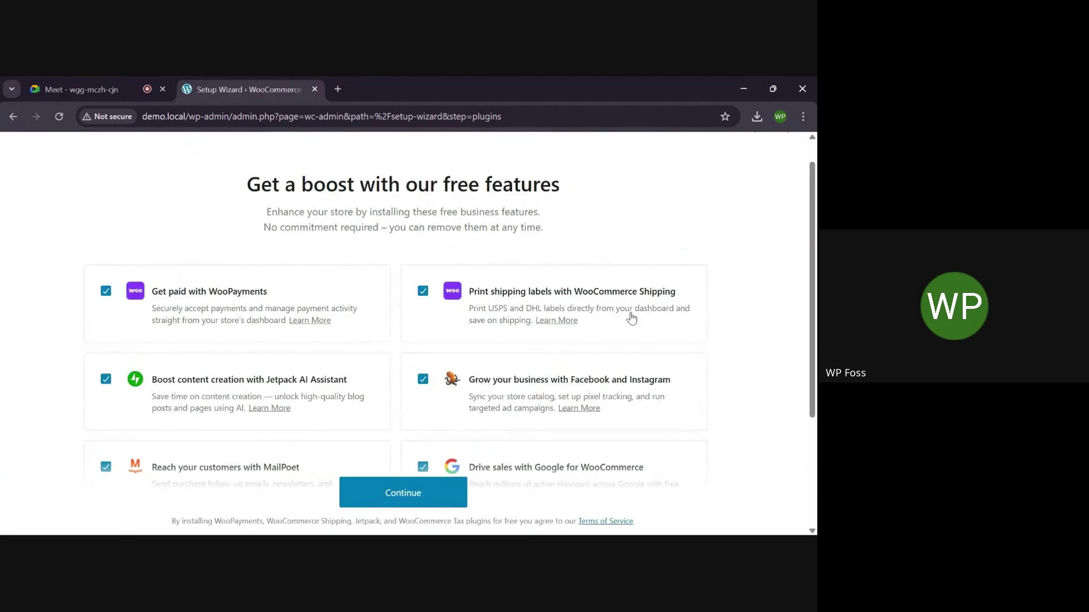
Keep the suggested free features checked and finish the wizard
{"action": "scroll", "coordinate": [631, 319], "scroll_direction": "up", "scroll_amount": 1}
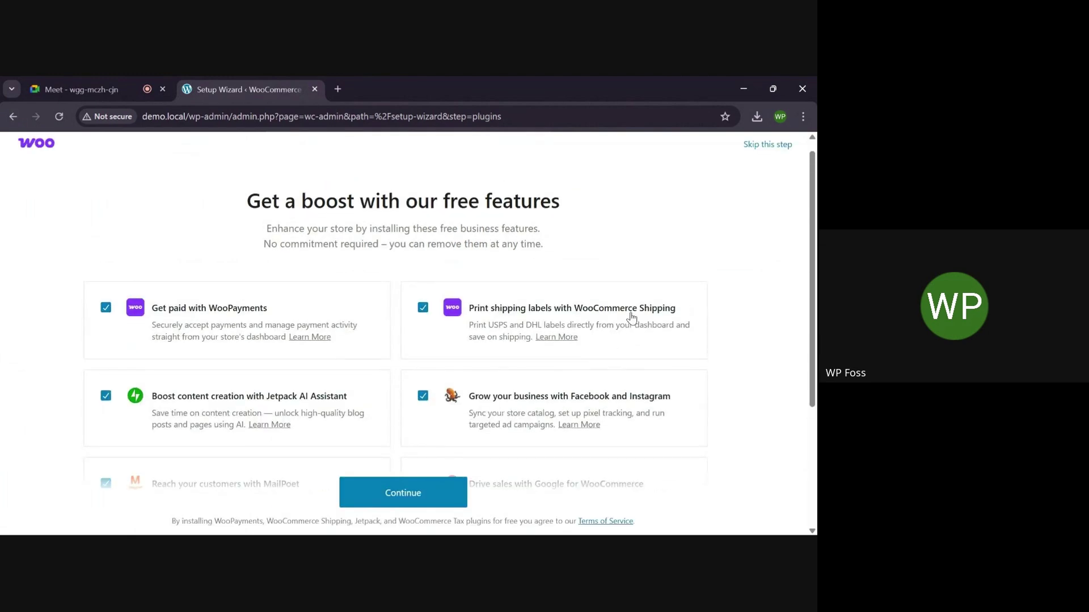
{"action": "scroll", "coordinate": [631, 319], "scroll_direction": "down", "scroll_amount": 3}
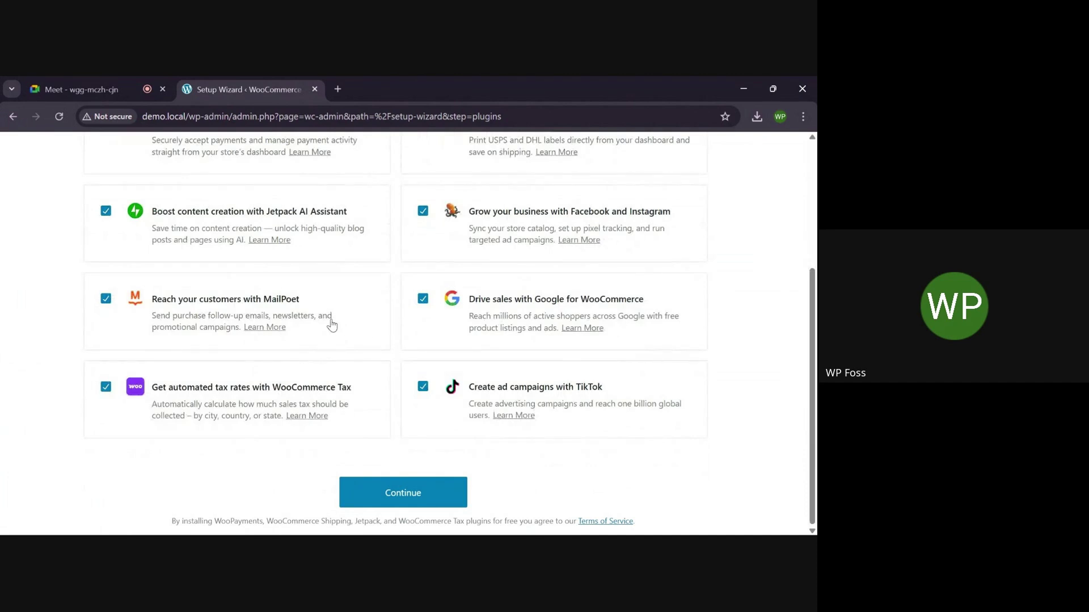
{"action": "scroll", "coordinate": [333, 325], "scroll_direction": "up", "scroll_amount": 3}
{"action": "scroll", "coordinate": [332, 325], "scroll_direction": "down", "scroll_amount": 3}
{"action": "scroll", "coordinate": [332, 325], "scroll_direction": "up", "scroll_amount": 1}
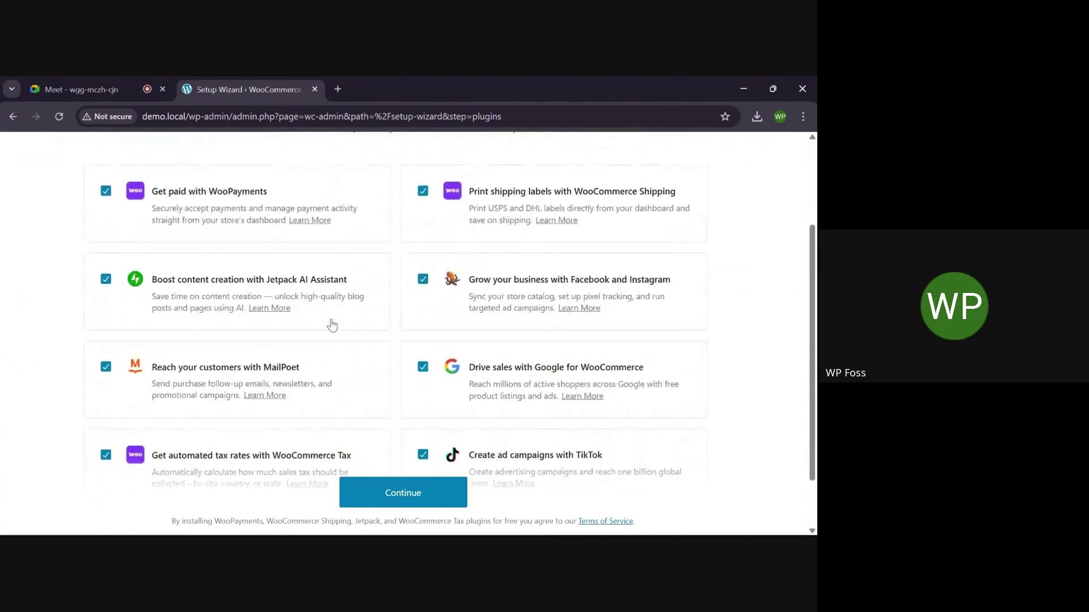
{"action": "scroll", "coordinate": [333, 325], "scroll_direction": "up", "scroll_amount": 2}
{"action": "left_click", "coordinate": [422, 502]}
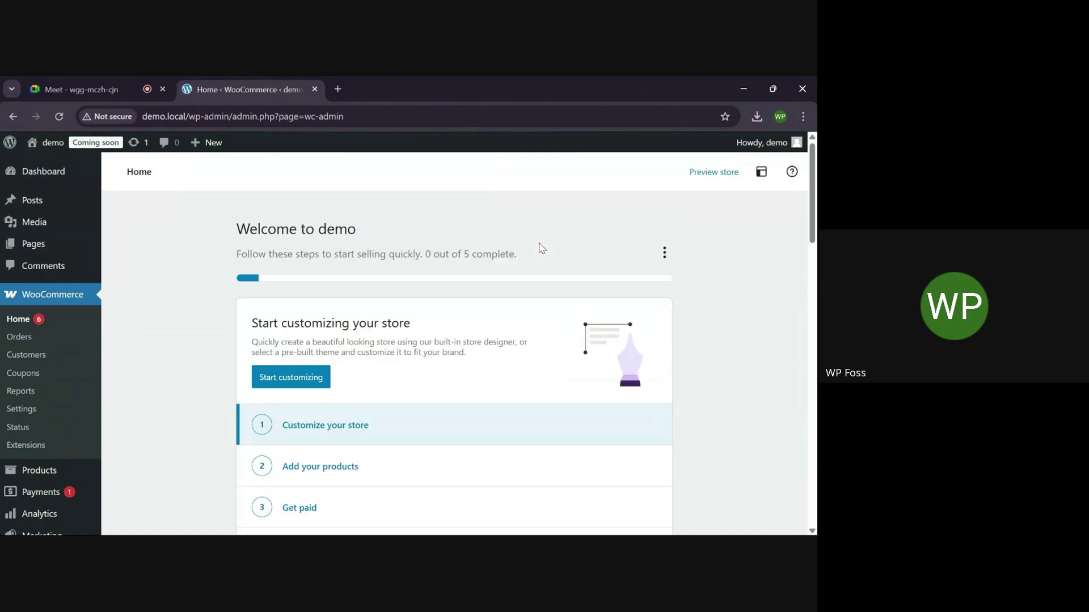
{"action": "scroll", "coordinate": [541, 248], "scroll_direction": "down", "scroll_amount": 1}
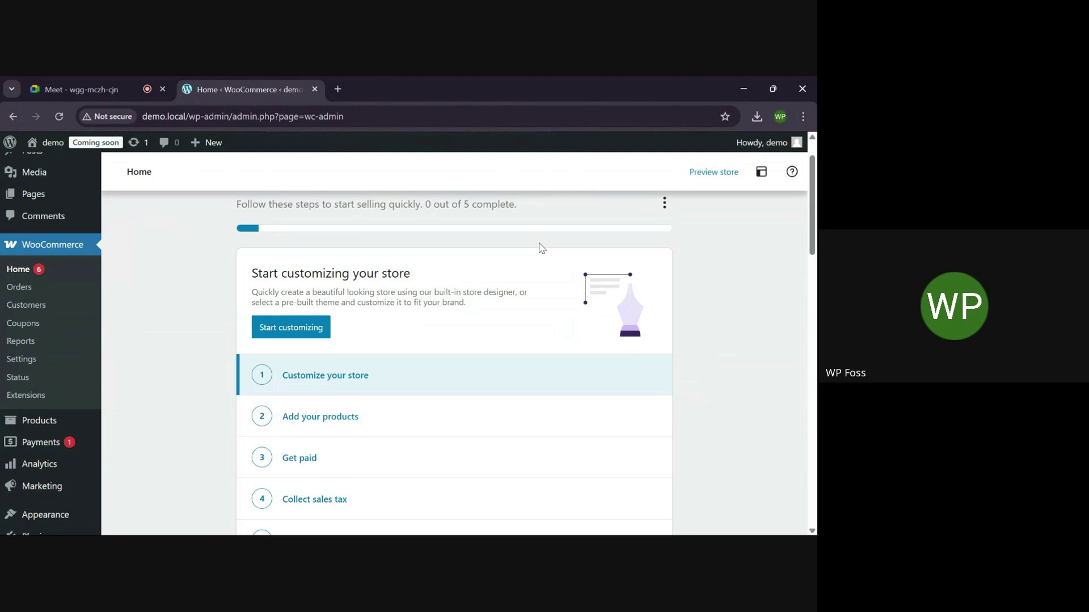
{"action": "scroll", "coordinate": [541, 248], "scroll_direction": "up", "scroll_amount": 1}
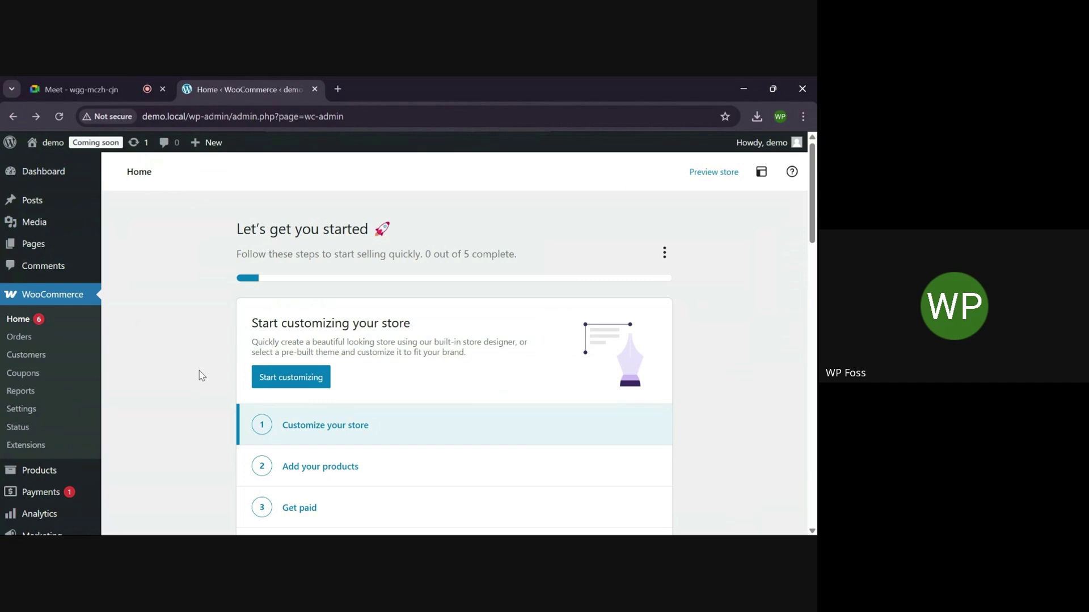
{"action": "scroll", "coordinate": [61, 352], "scroll_direction": "down", "scroll_amount": 1}
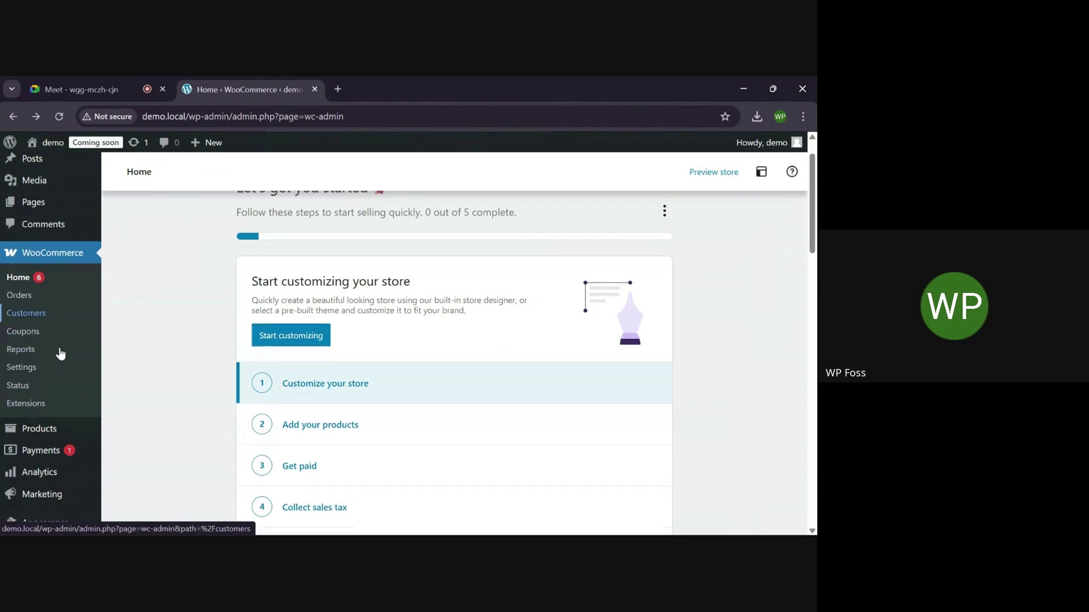
{"action": "scroll", "coordinate": [49, 420], "scroll_direction": "down", "scroll_amount": 2}
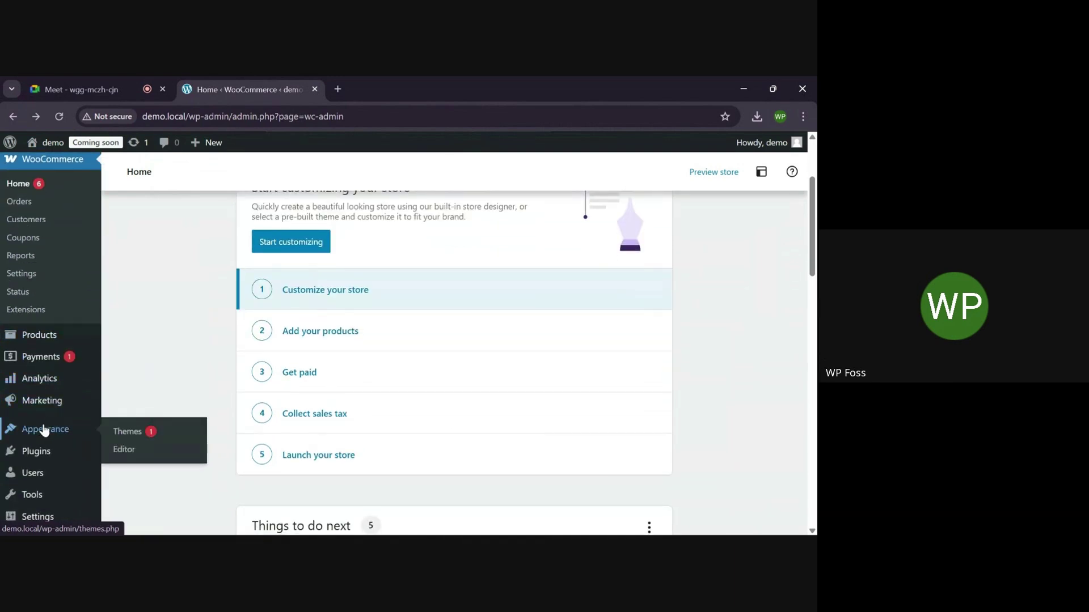
Go to Appearance > Themes > Add New Theme and bring up the Upload Theme panel
{"action": "left_click", "coordinate": [125, 434]}
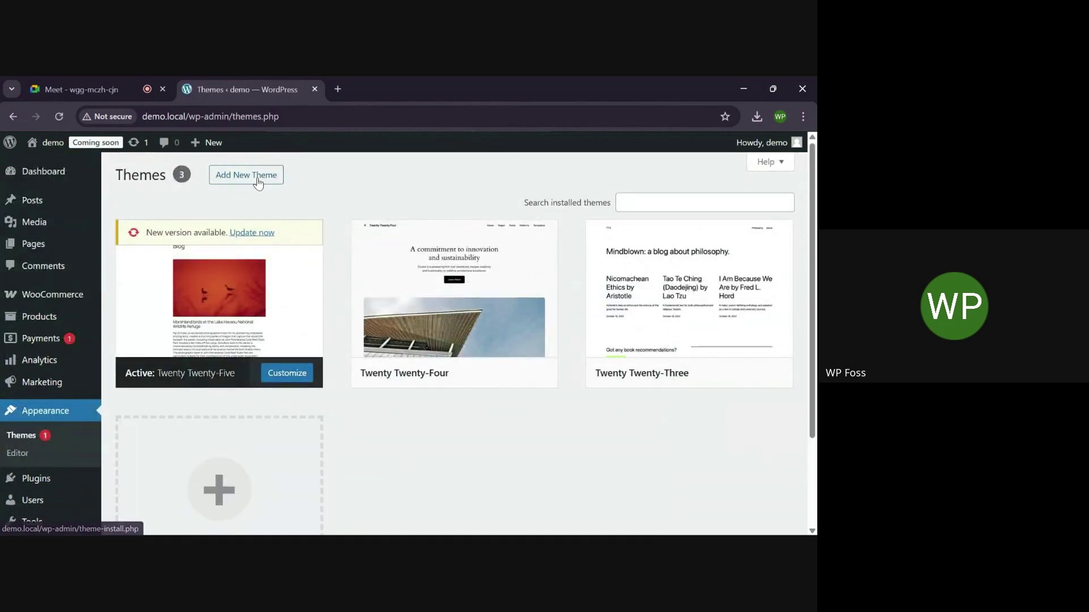
{"action": "left_click", "coordinate": [258, 182]}
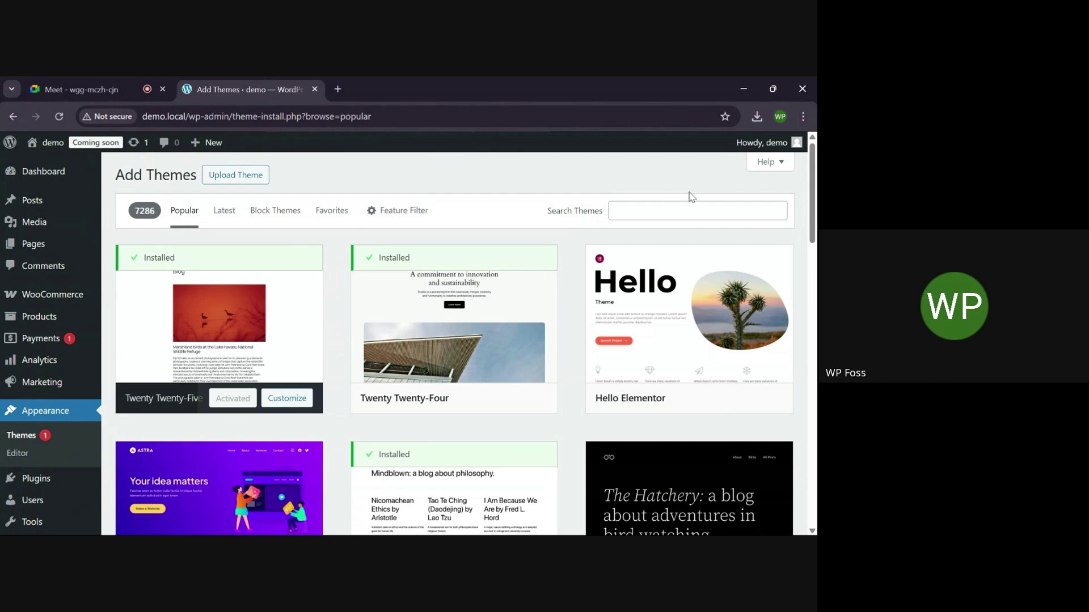
{"action": "left_click", "coordinate": [669, 212]}
{"action": "left_click", "coordinate": [245, 181]}
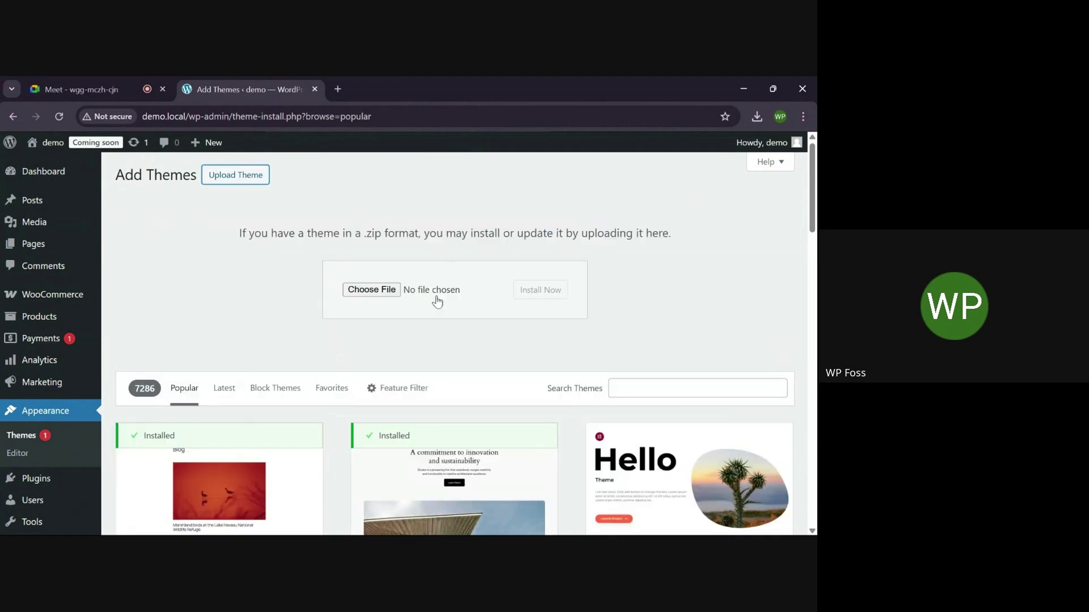
Upload Divi.zip from the Downloads folder, install it and activate the Divi theme
{"action": "left_click", "coordinate": [371, 290]}
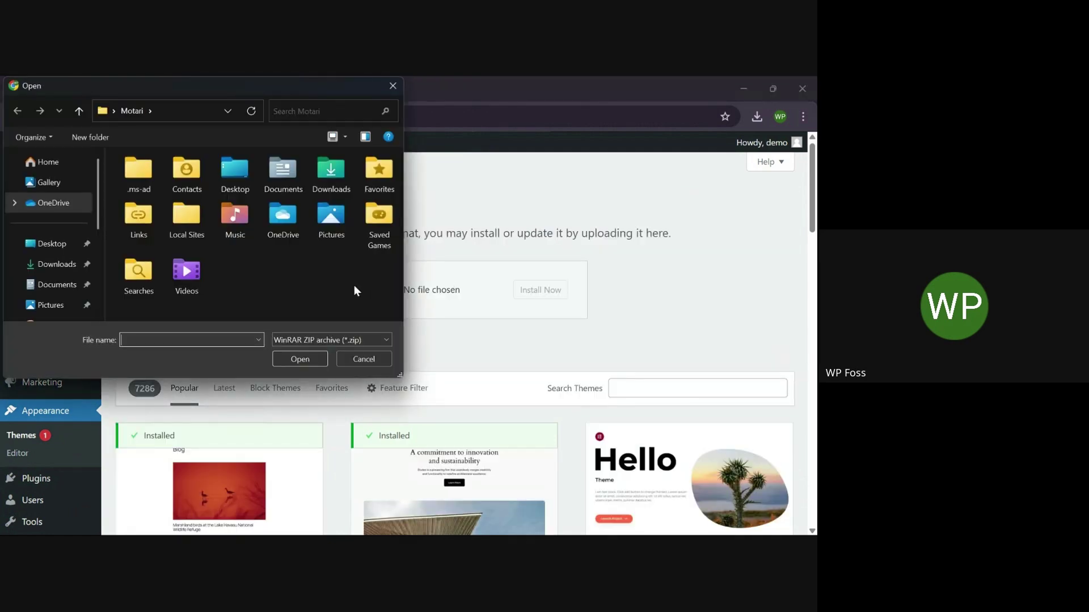
{"action": "left_click", "coordinate": [50, 264]}
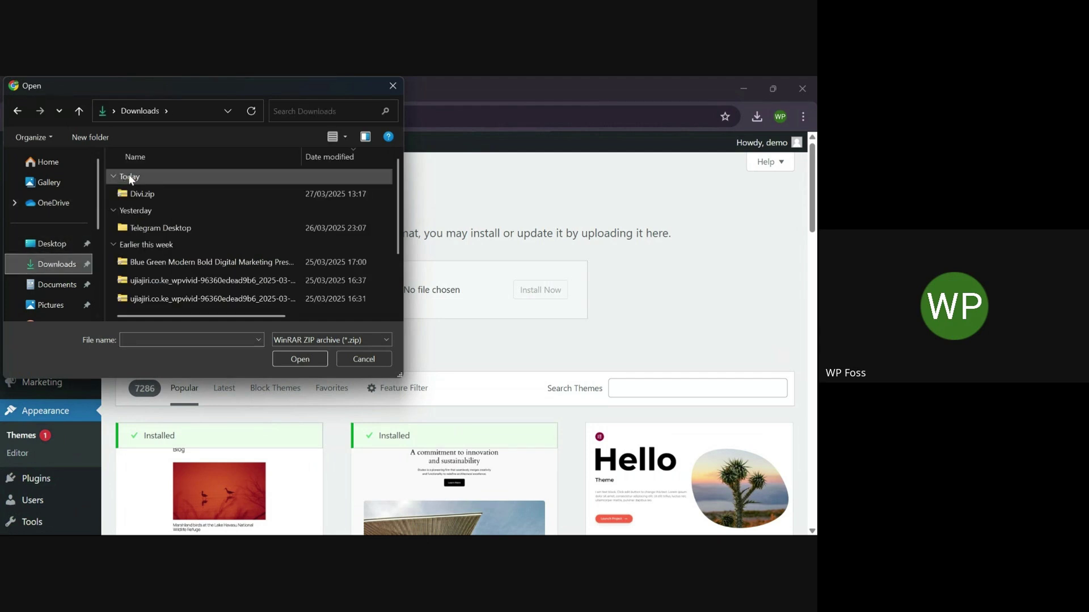
{"action": "left_click", "coordinate": [128, 194]}
{"action": "left_click", "coordinate": [302, 358]}
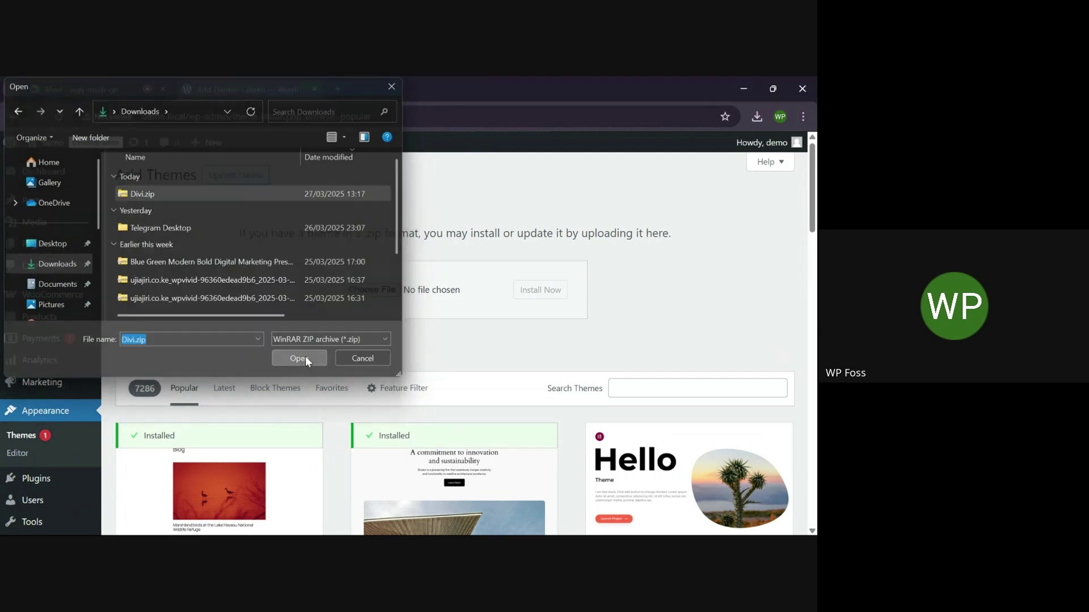
{"action": "left_click", "coordinate": [539, 294]}
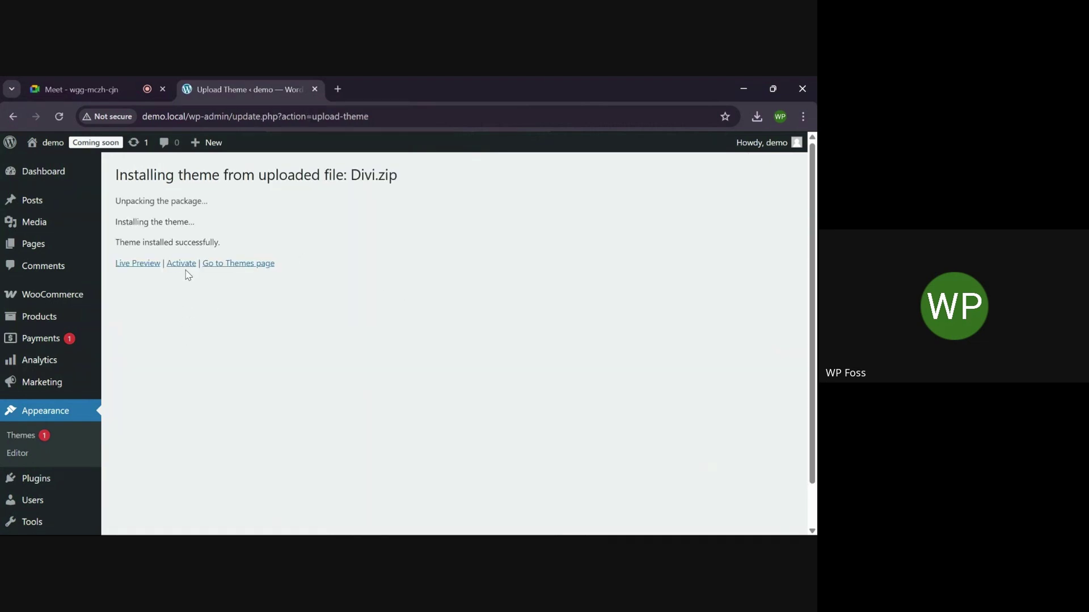
{"action": "left_click", "coordinate": [182, 271]}
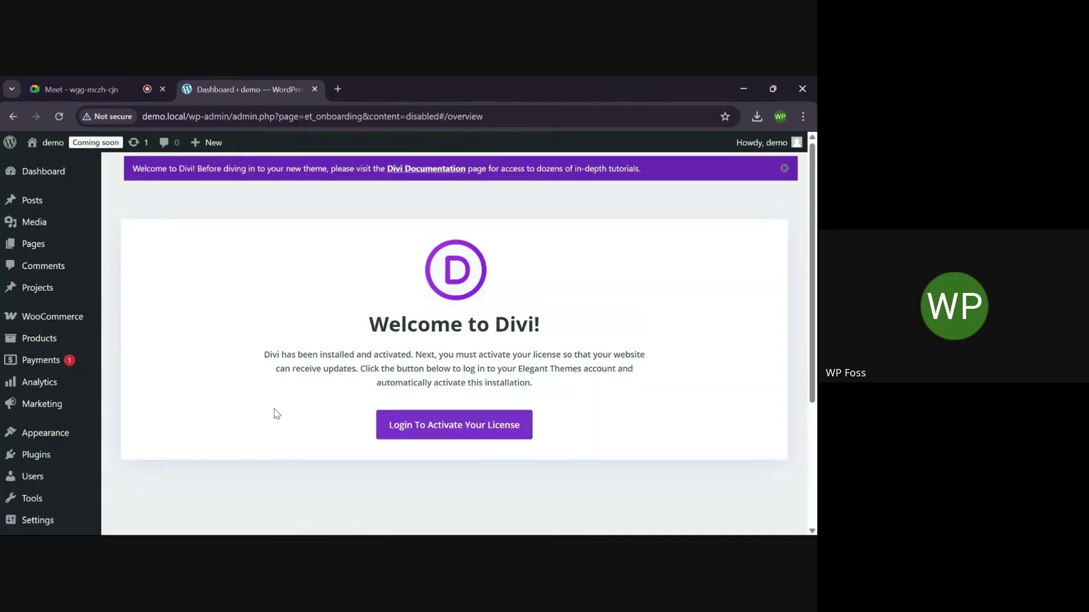
{"action": "scroll", "coordinate": [283, 372], "scroll_direction": "down", "scroll_amount": 1}
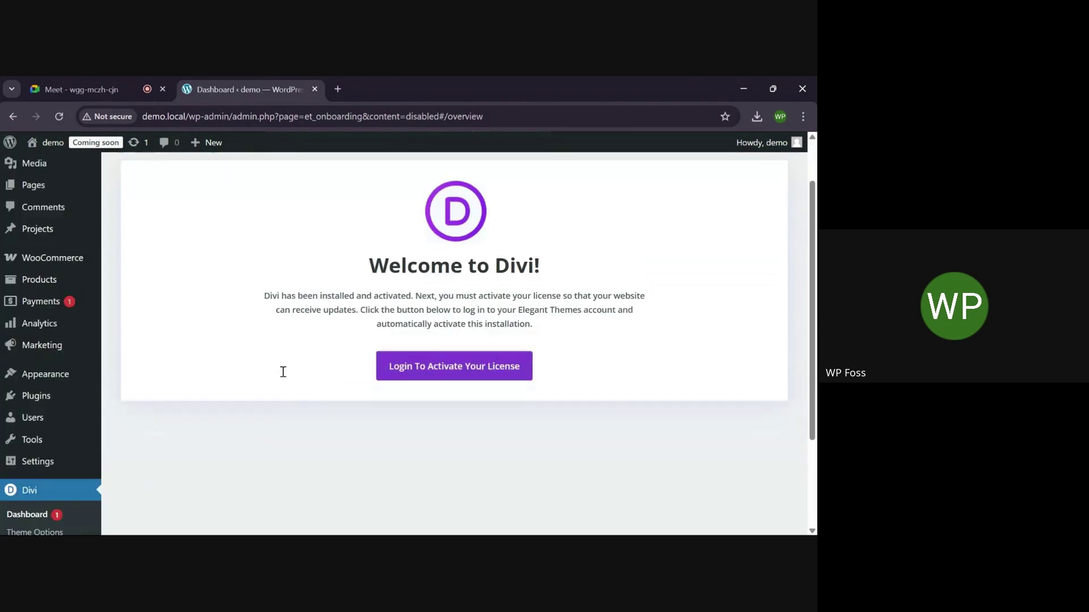
{"action": "scroll", "coordinate": [91, 408], "scroll_direction": "down", "scroll_amount": 2}
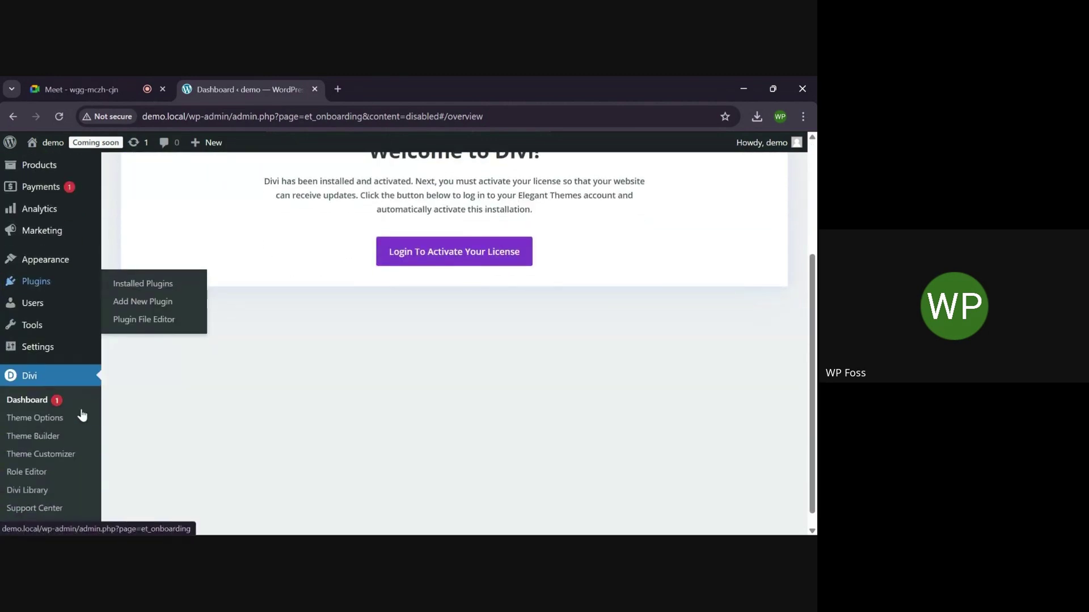
In Divi Theme Options' Updates tab, enter the Elegant Themes account username
{"action": "left_click", "coordinate": [46, 420]}
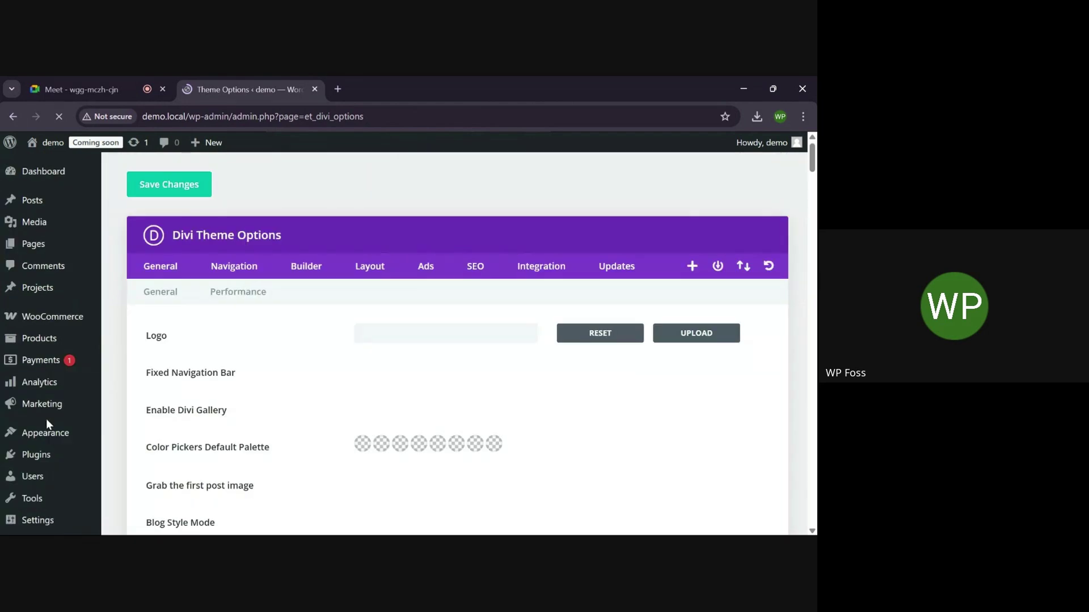
{"action": "left_click", "coordinate": [612, 274]}
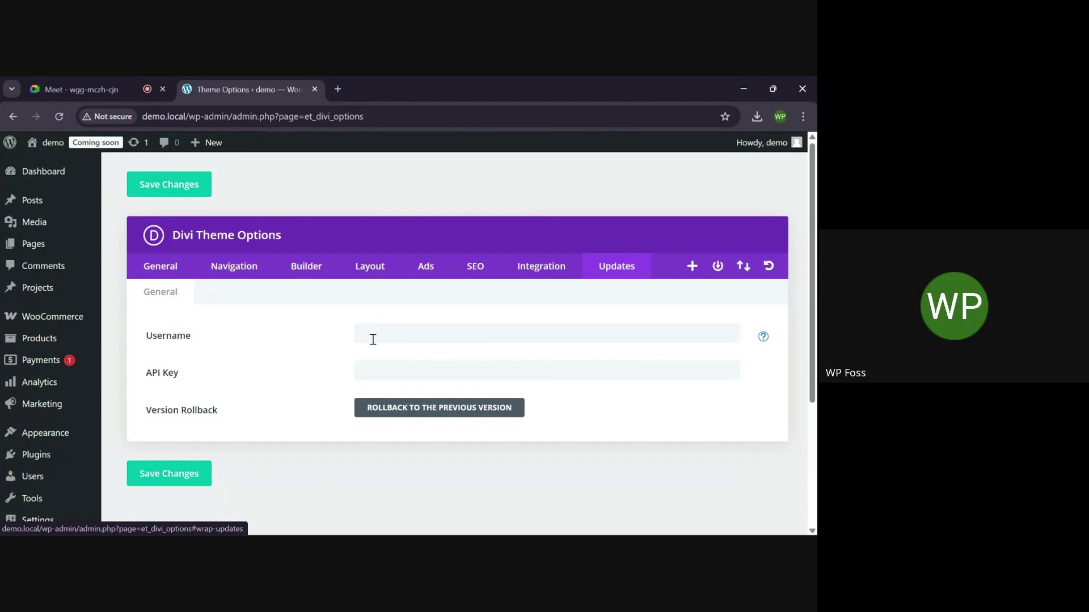
{"action": "left_click", "coordinate": [402, 333]}
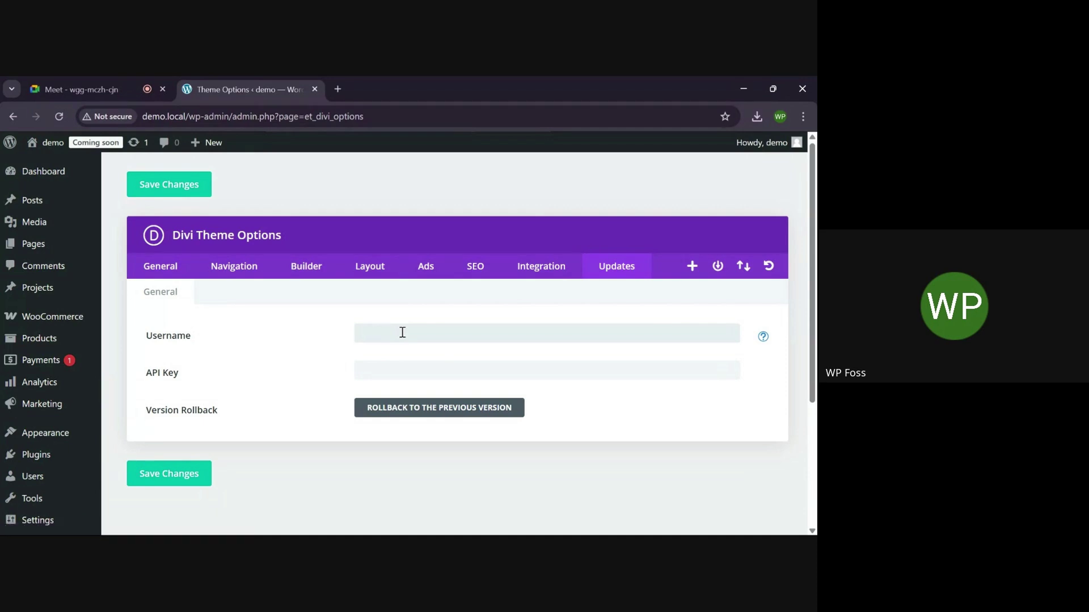
{"action": "type", "text": "••••••"}
{"action": "key", "text": "ctrl+a"}
{"action": "key", "text": "BackSpace"}
{"action": "type", "text": "•••••••"}
Paste the API key into its field and save the changes
{"action": "mouse_move", "coordinate": [431, 526]}
{"action": "key", "text": "Tab"}
{"action": "key", "text": "ctrl+v"}
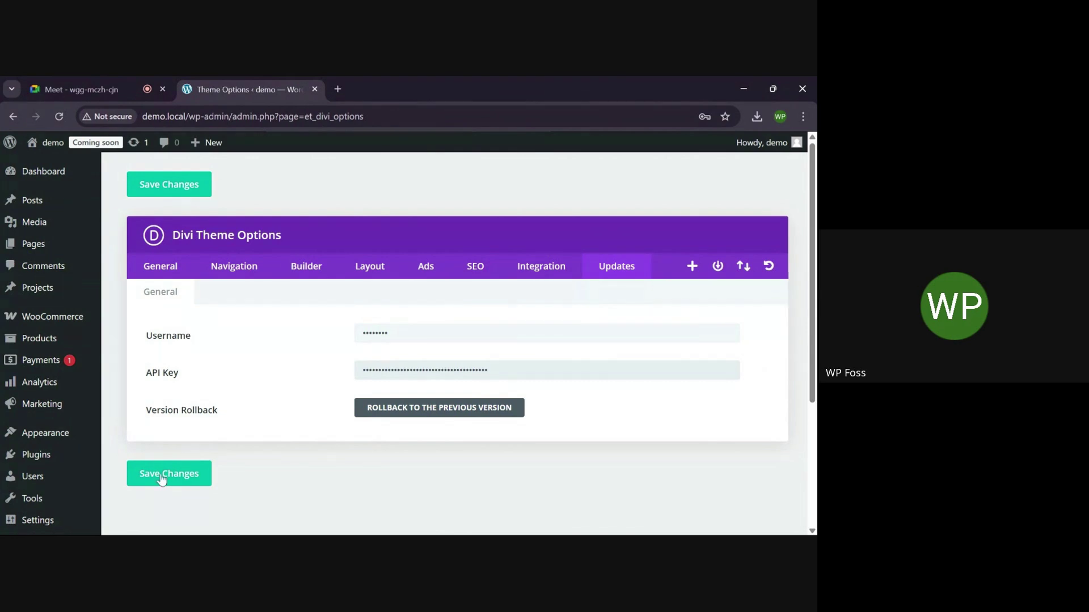
{"action": "left_click", "coordinate": [159, 481]}
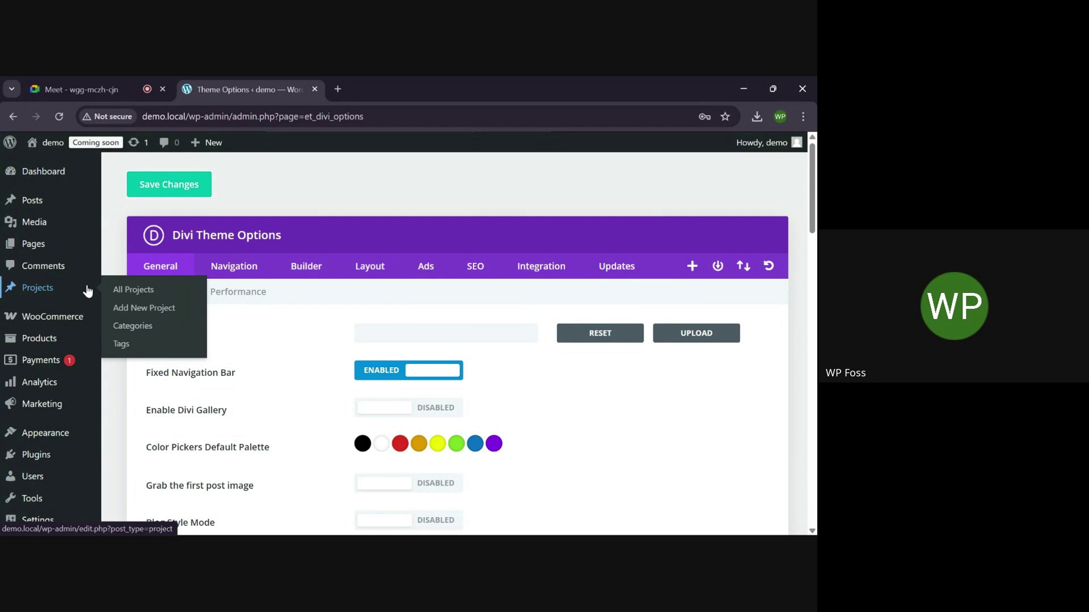
{"action": "scroll", "coordinate": [36, 370], "scroll_direction": "down", "scroll_amount": 1}
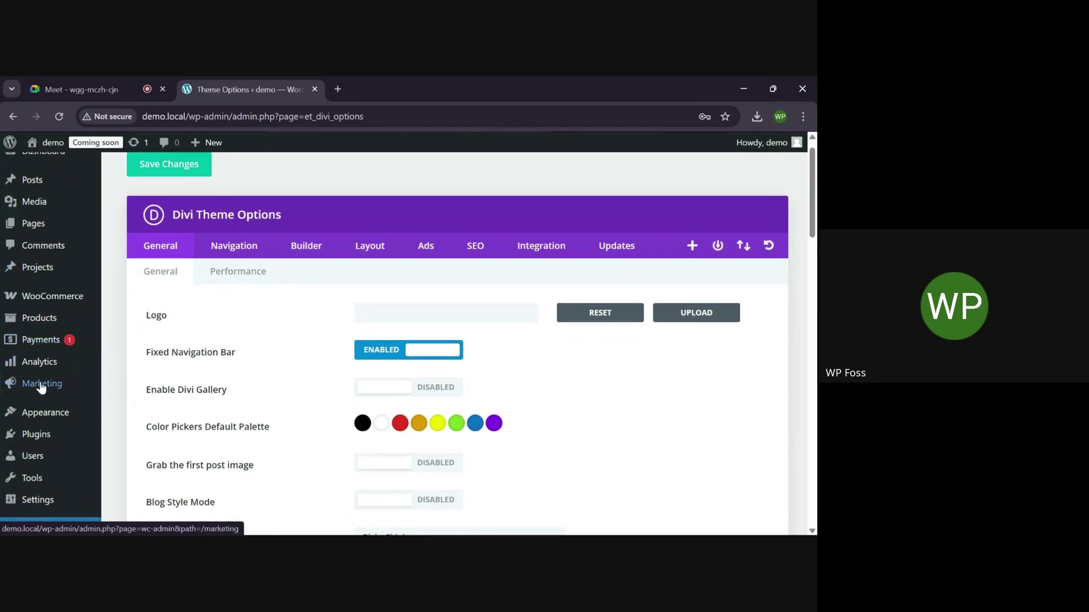
{"action": "mouse_move", "coordinate": [51, 412]}
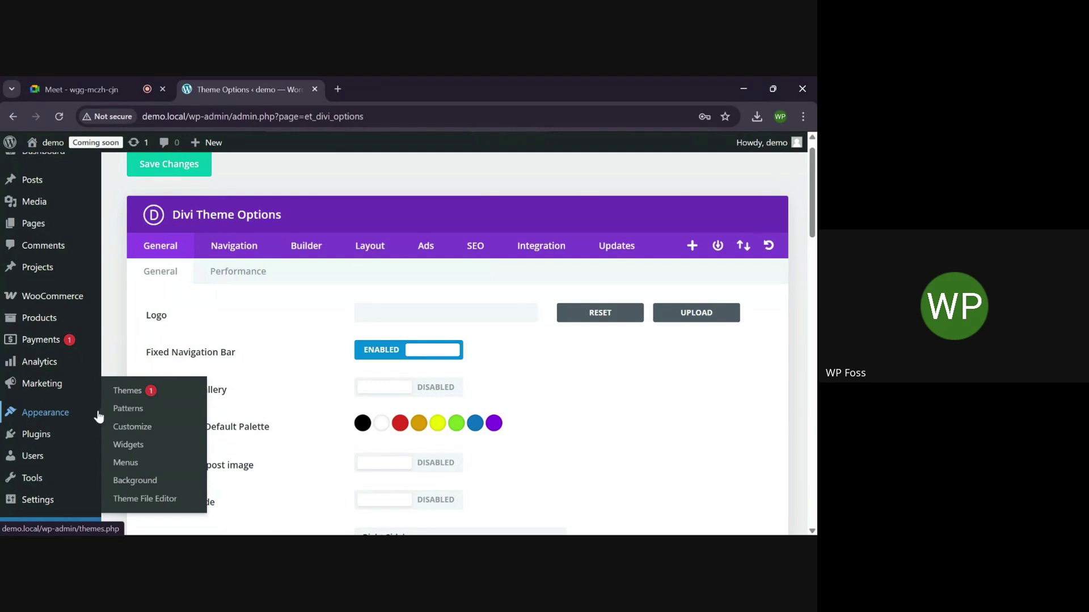
In the Customizer's Menus, create 'main menu' assigned to the Primary Menu location
{"action": "left_click", "coordinate": [135, 434]}
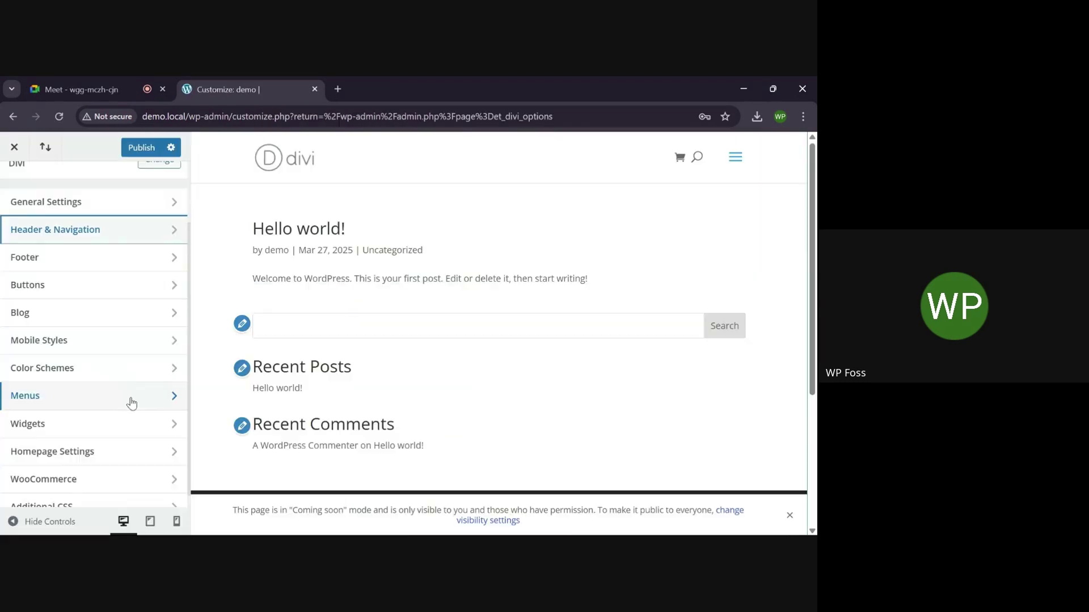
{"action": "left_click", "coordinate": [129, 399]}
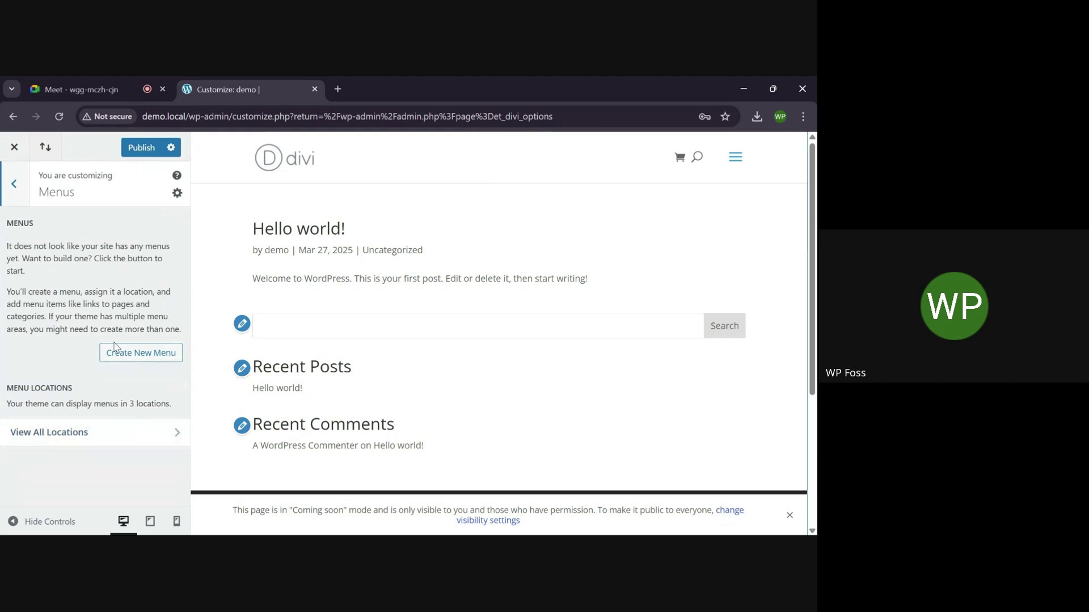
{"action": "left_click", "coordinate": [153, 358]}
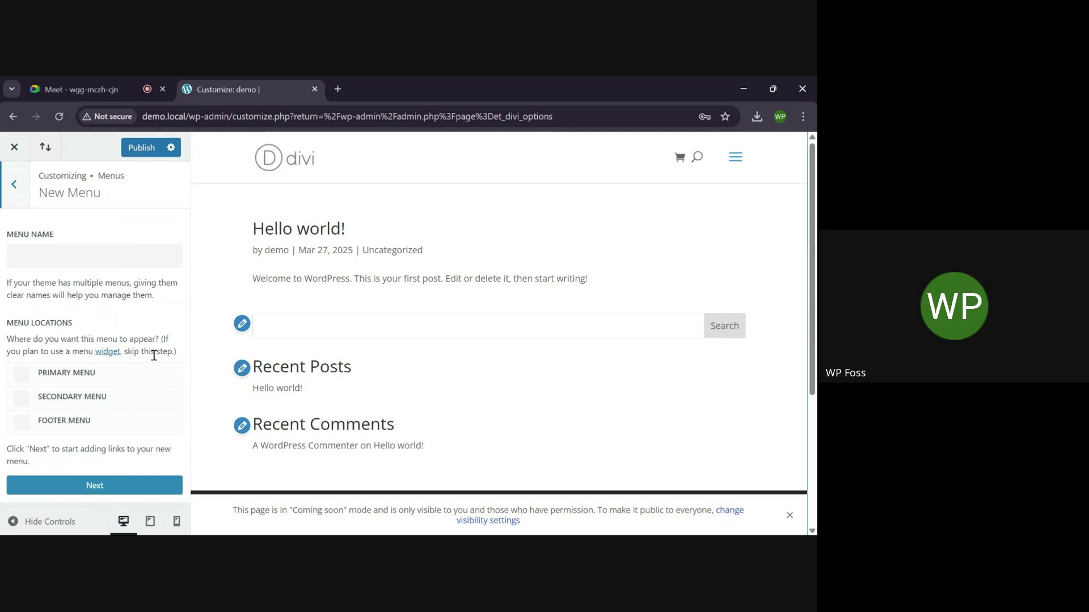
{"action": "left_click", "coordinate": [23, 384]}
{"action": "left_click", "coordinate": [114, 493]}
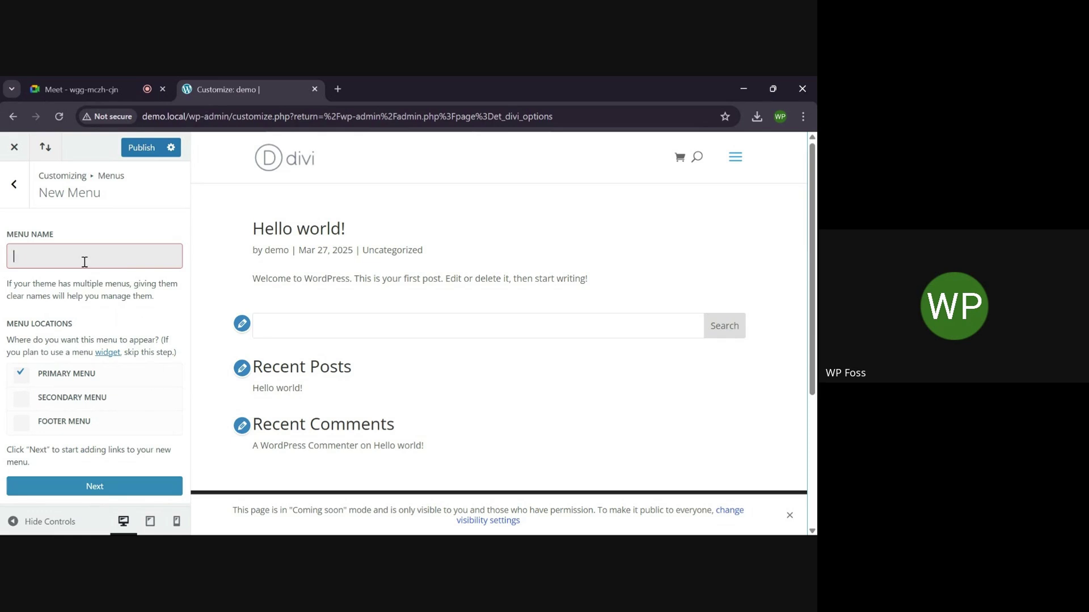
{"action": "type", "text": "main menu"}
{"action": "left_click", "coordinate": [127, 491]}
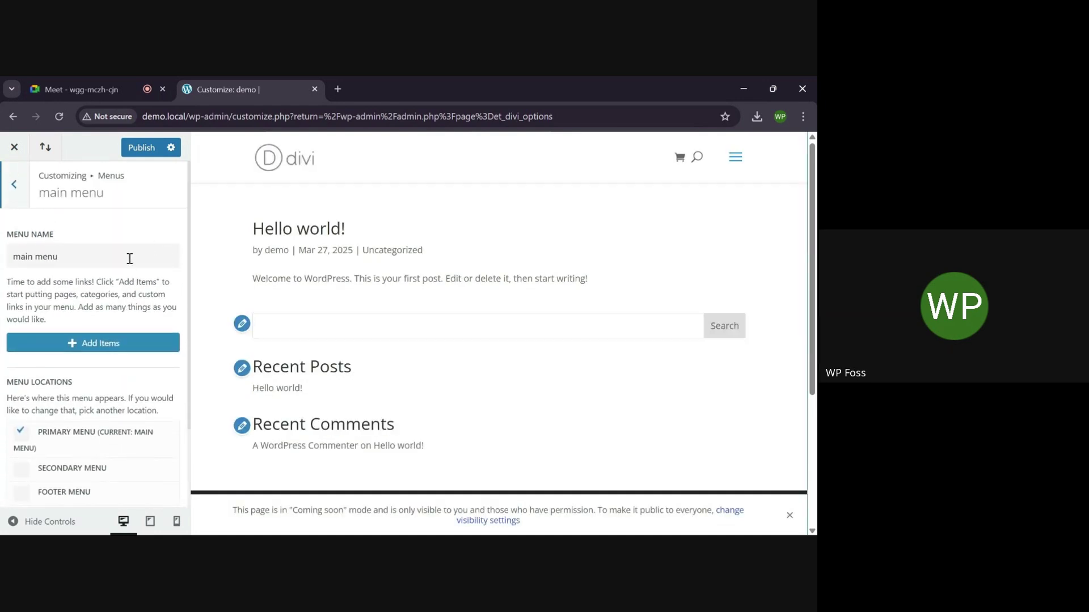
{"action": "scroll", "coordinate": [169, 249], "scroll_direction": "down", "scroll_amount": 1}
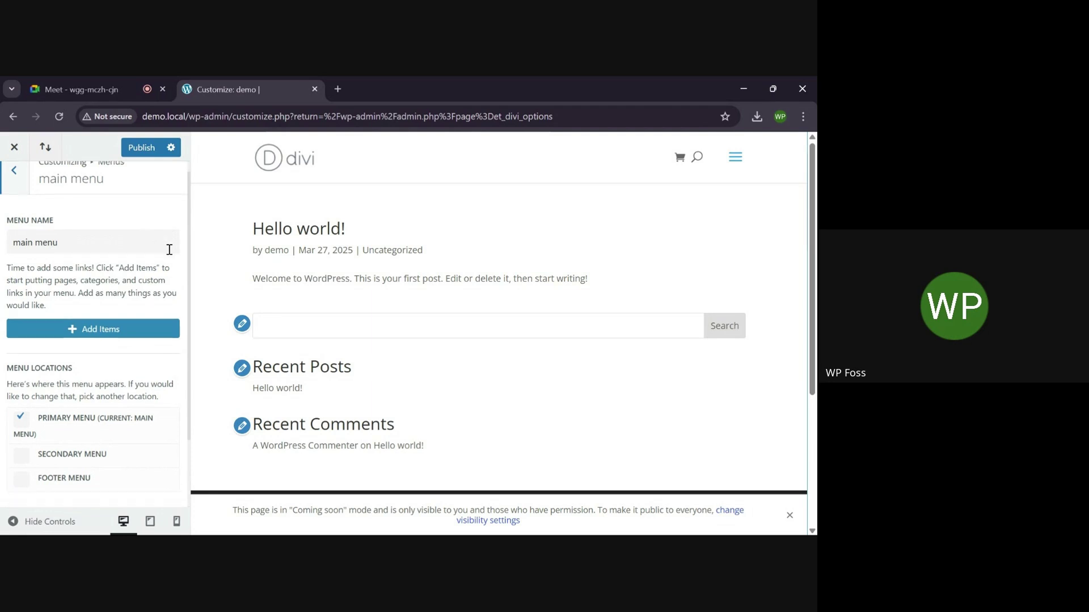
Add the Home, Checkout, Cart, Shop and My account pages to the main menu
{"action": "left_click", "coordinate": [107, 323]}
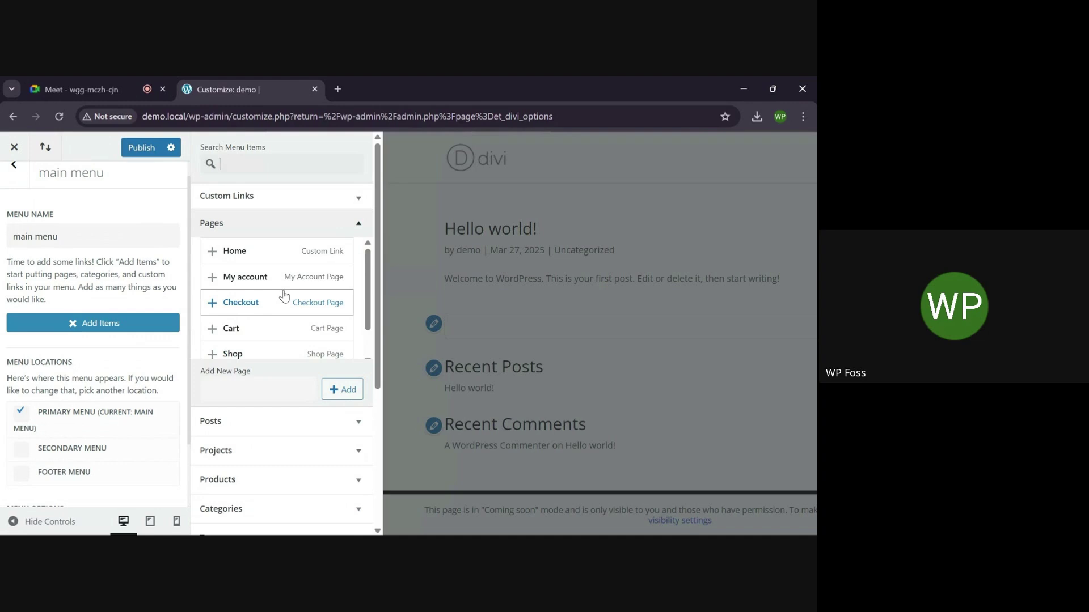
{"action": "scroll", "coordinate": [284, 296], "scroll_direction": "down", "scroll_amount": 1}
{"action": "scroll", "coordinate": [284, 295], "scroll_direction": "up", "scroll_amount": 1}
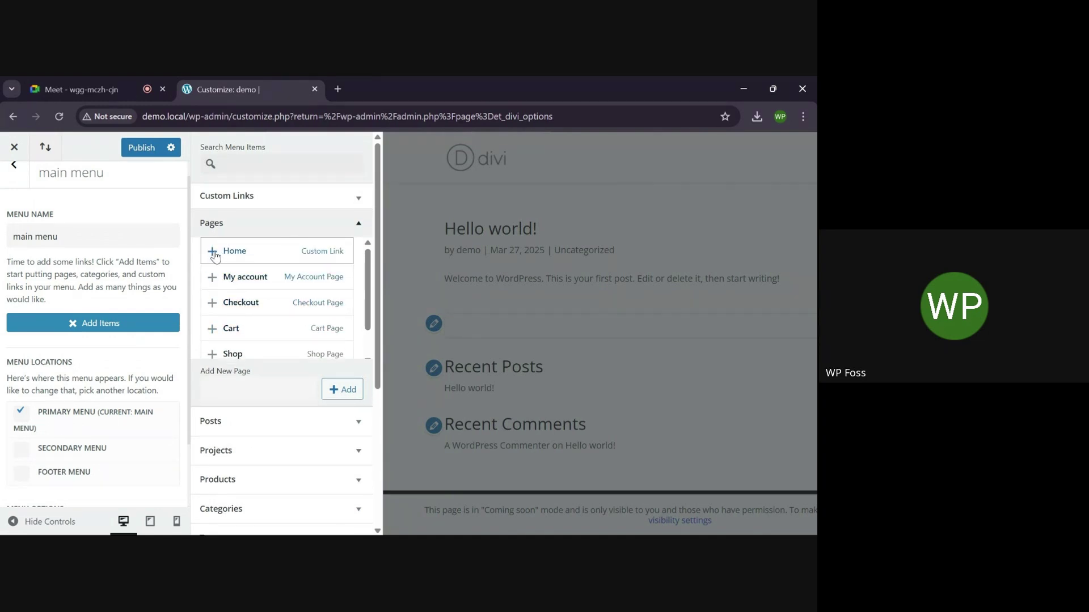
{"action": "left_click", "coordinate": [213, 252]}
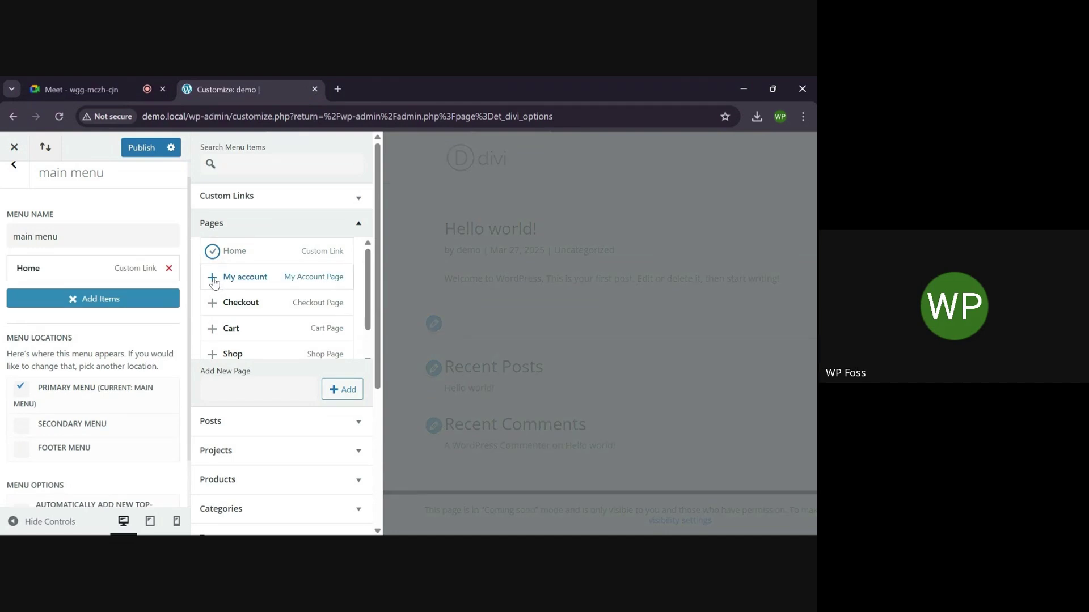
{"action": "left_click", "coordinate": [212, 303]}
{"action": "left_click", "coordinate": [212, 329]}
{"action": "scroll", "coordinate": [215, 332], "scroll_direction": "down", "scroll_amount": 1}
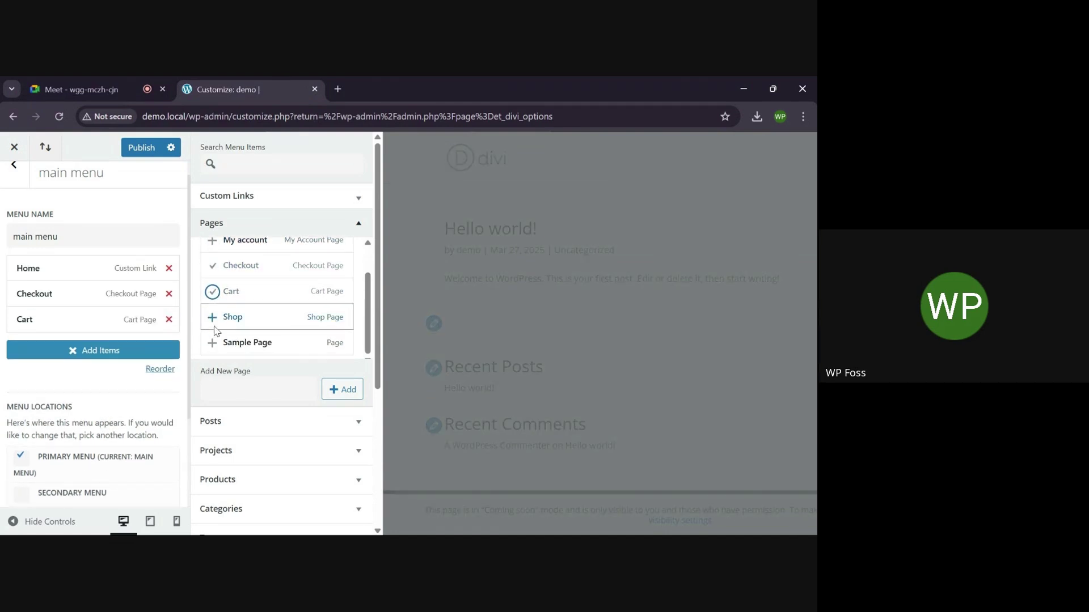
{"action": "left_click", "coordinate": [212, 317]}
{"action": "scroll", "coordinate": [301, 281], "scroll_direction": "up", "scroll_amount": 1}
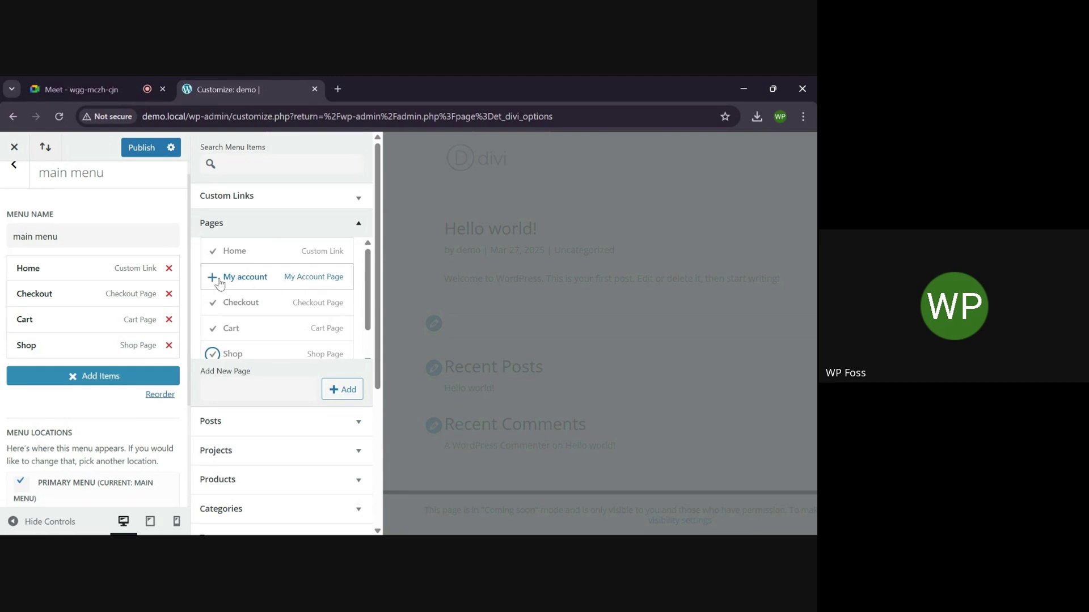
{"action": "left_click", "coordinate": [215, 279]}
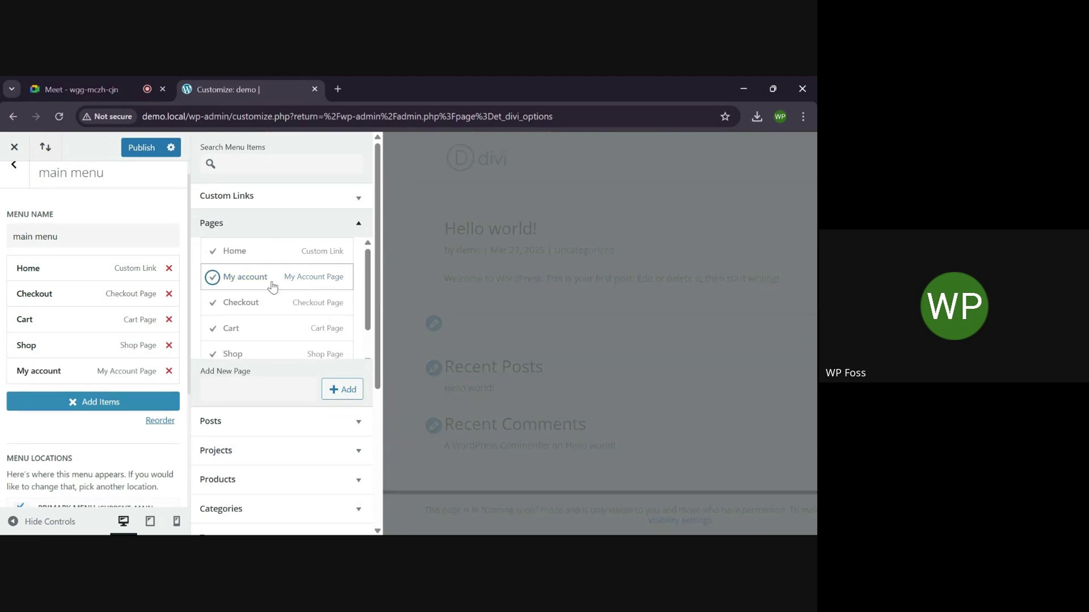
Move Shop up to sit just below Home, then publish the menu
{"action": "scroll", "coordinate": [97, 318], "scroll_direction": "down", "scroll_amount": 2}
{"action": "scroll", "coordinate": [97, 319], "scroll_direction": "up", "scroll_amount": 3}
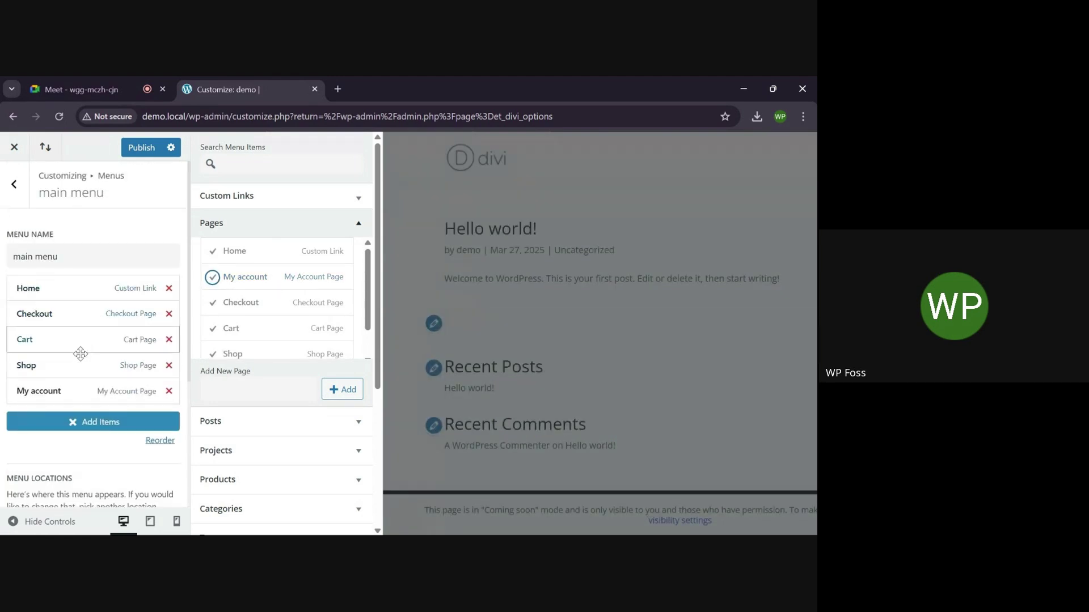
{"action": "left_click_drag", "start_coordinate": [66, 363], "coordinate": [68, 311]}
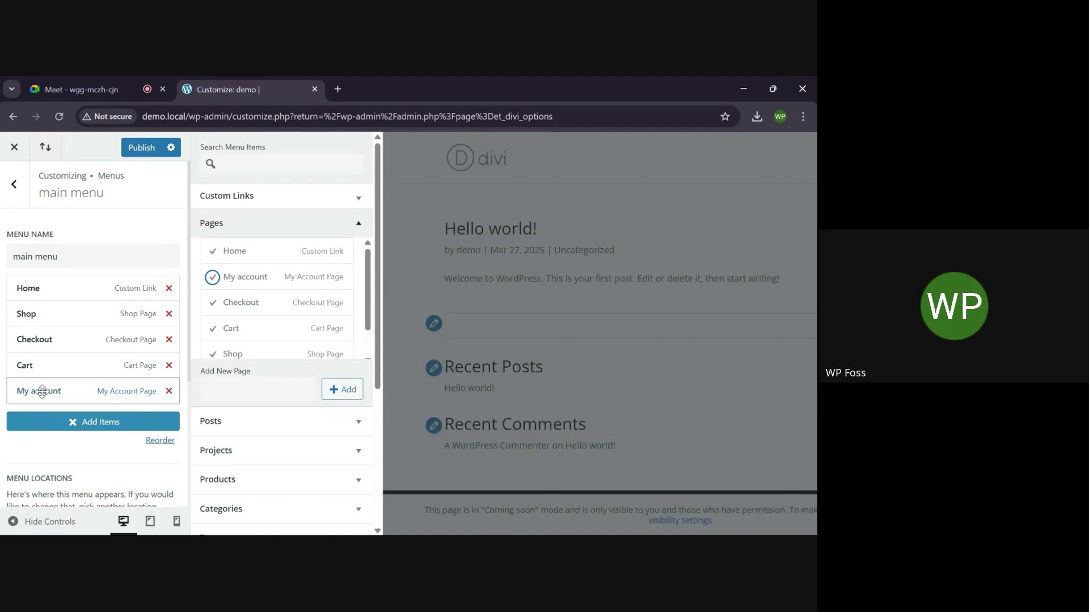
{"action": "left_click", "coordinate": [141, 147]}
Leave the Customizer and go to Products > All Products
{"action": "left_click", "coordinate": [15, 147]}
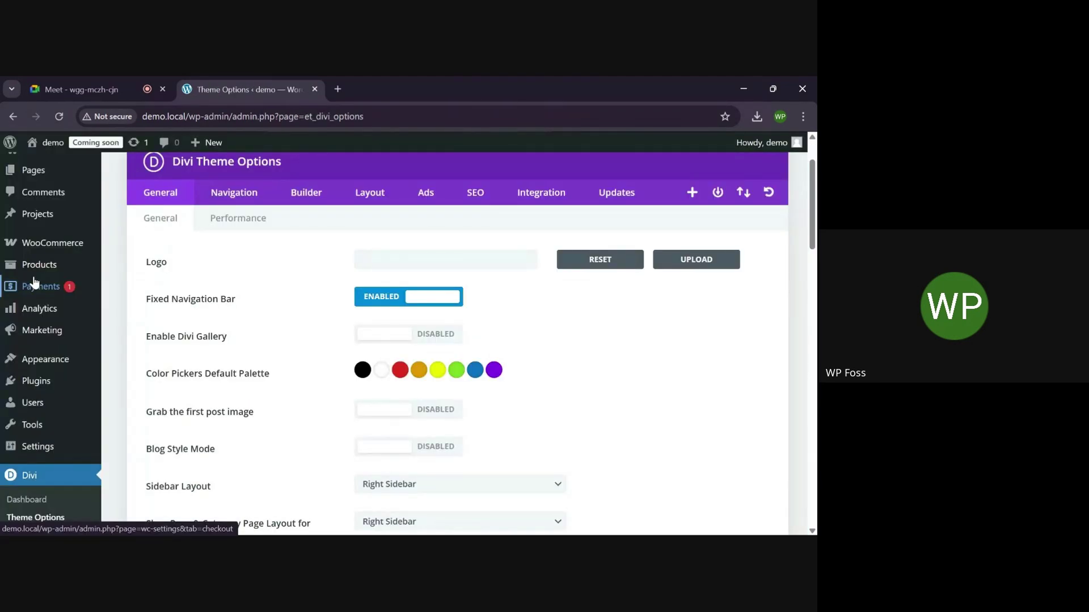
{"action": "mouse_move", "coordinate": [46, 275]}
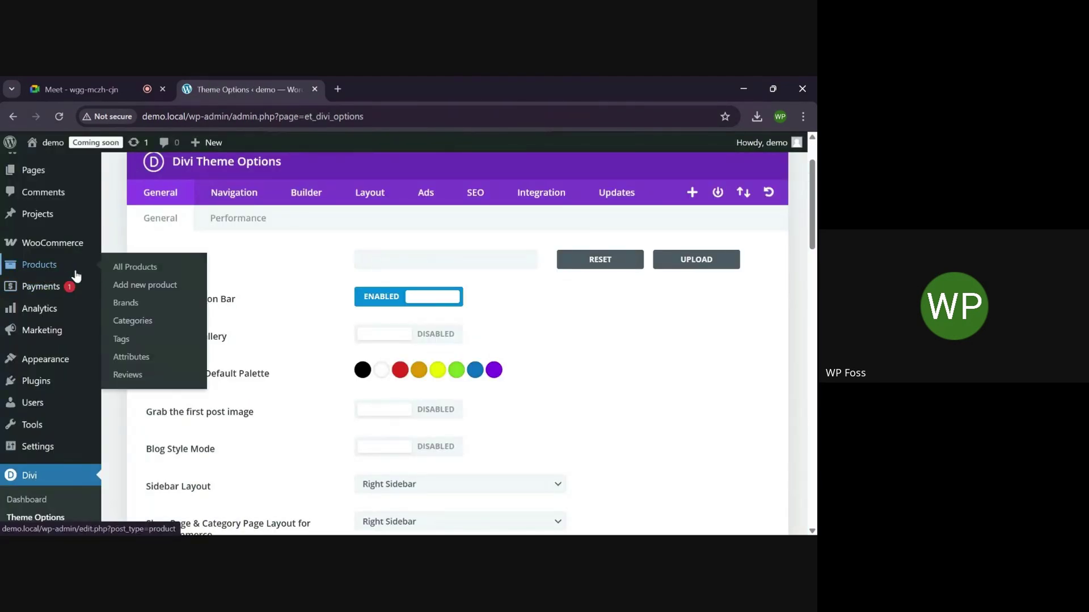
{"action": "left_click", "coordinate": [147, 269]}
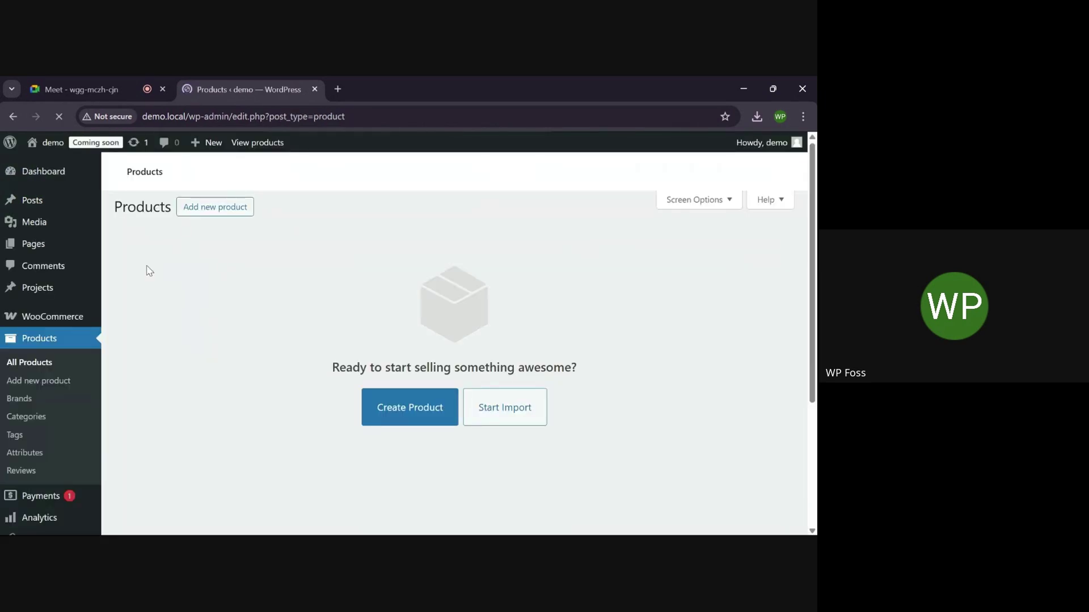
{"action": "scroll", "coordinate": [329, 299], "scroll_direction": "down", "scroll_amount": 1}
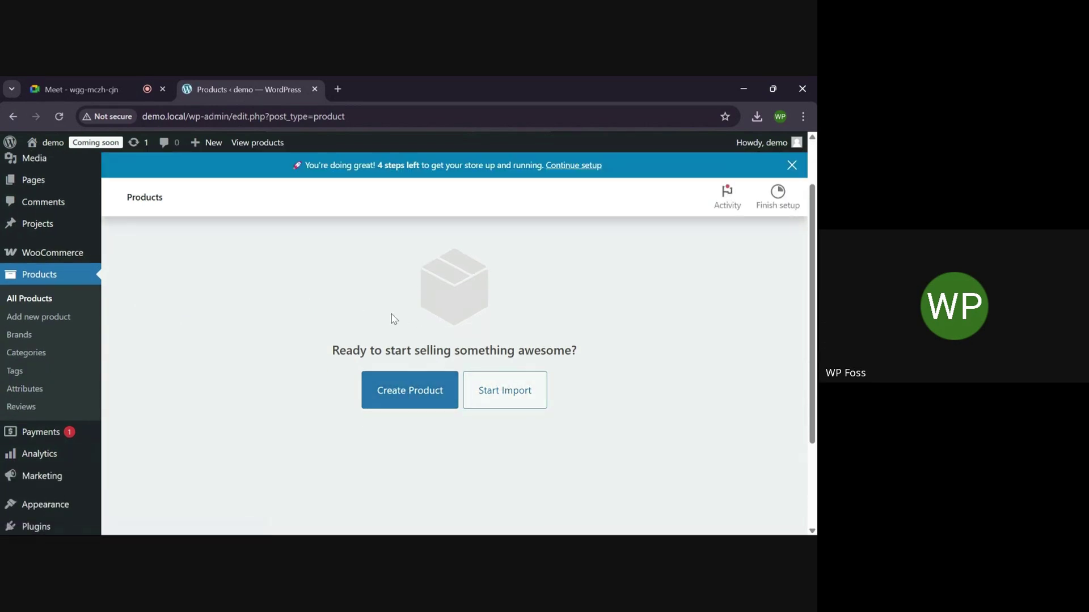
{"action": "scroll", "coordinate": [318, 364], "scroll_direction": "up", "scroll_amount": 1}
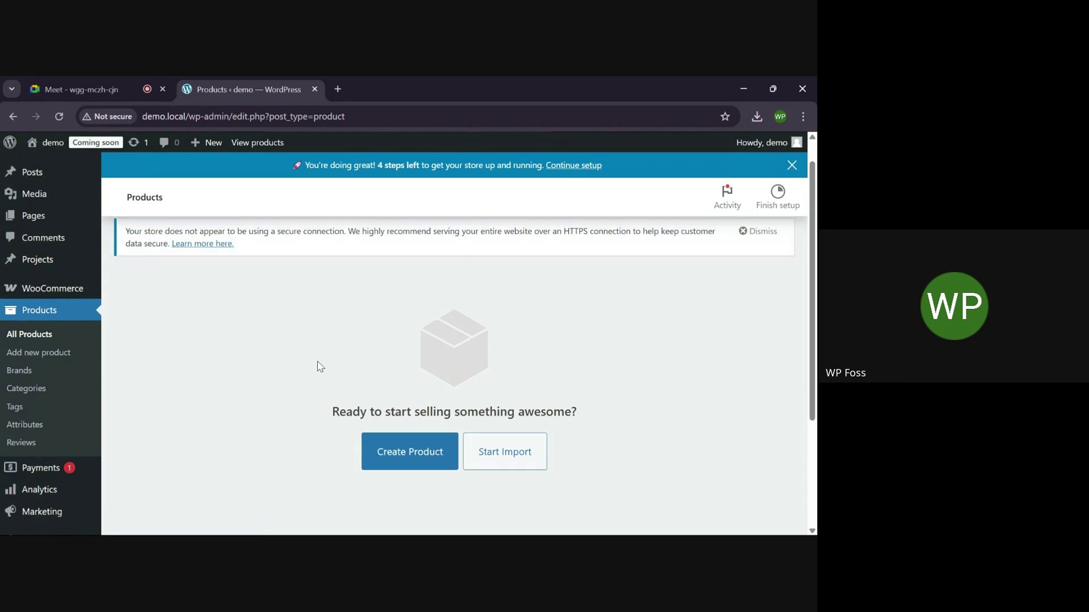
{"action": "scroll", "coordinate": [319, 365], "scroll_direction": "down", "scroll_amount": 1}
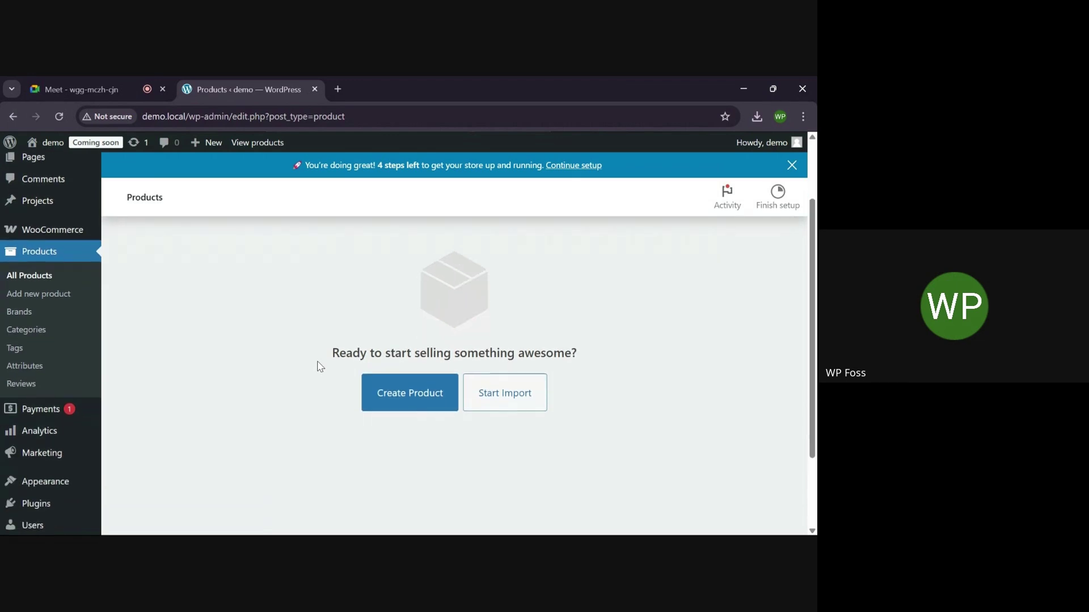
{"action": "scroll", "coordinate": [319, 366], "scroll_direction": "up", "scroll_amount": 1}
Start a new product named Mango with the description 'mango'
{"action": "left_click", "coordinate": [402, 444]}
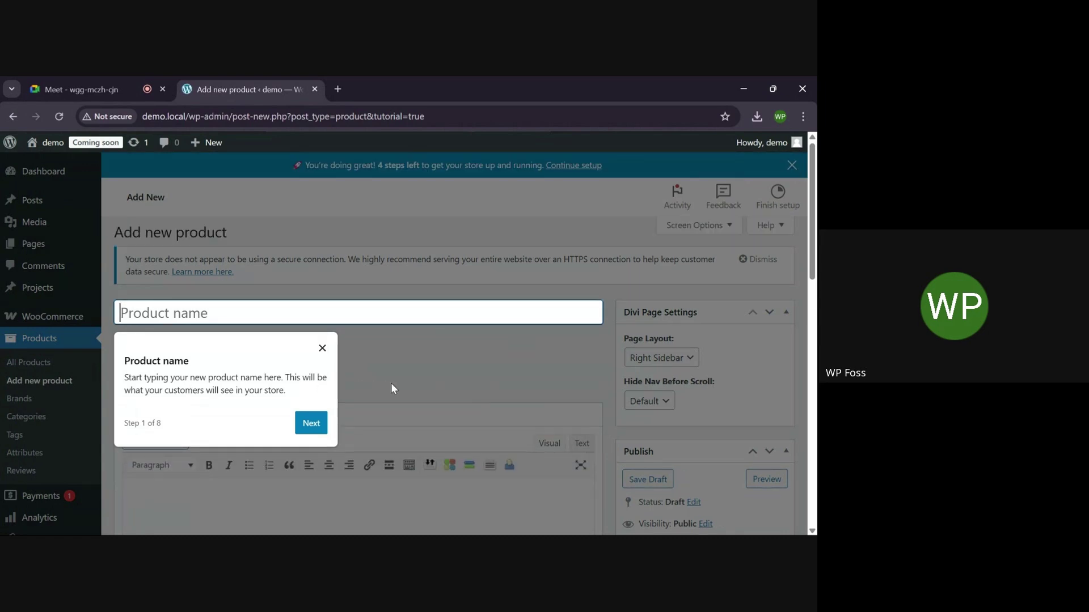
{"action": "type", "text": "Mango"}
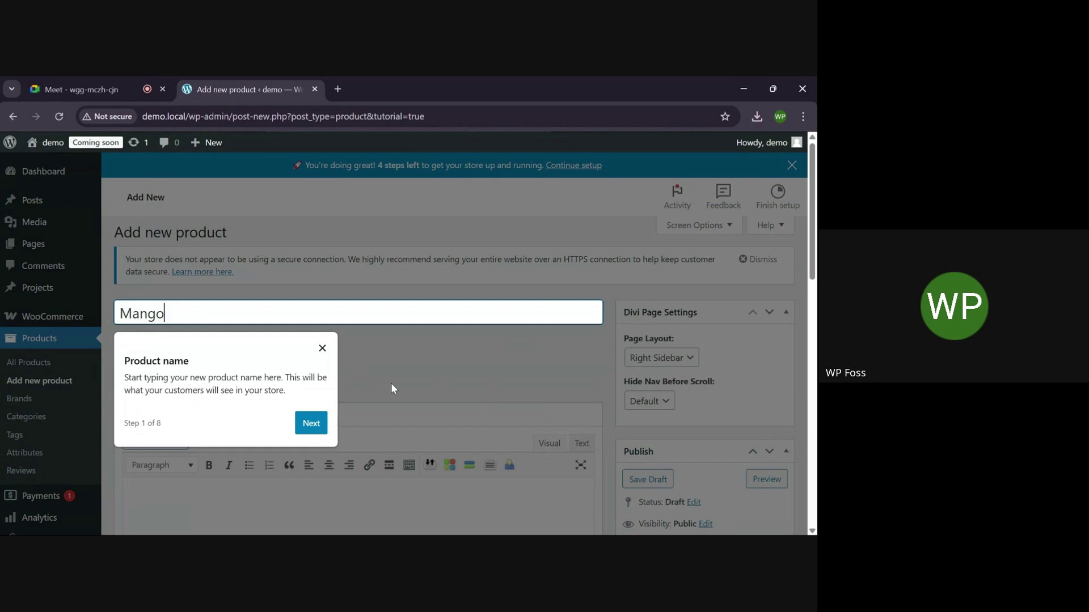
{"action": "left_click", "coordinate": [311, 423]}
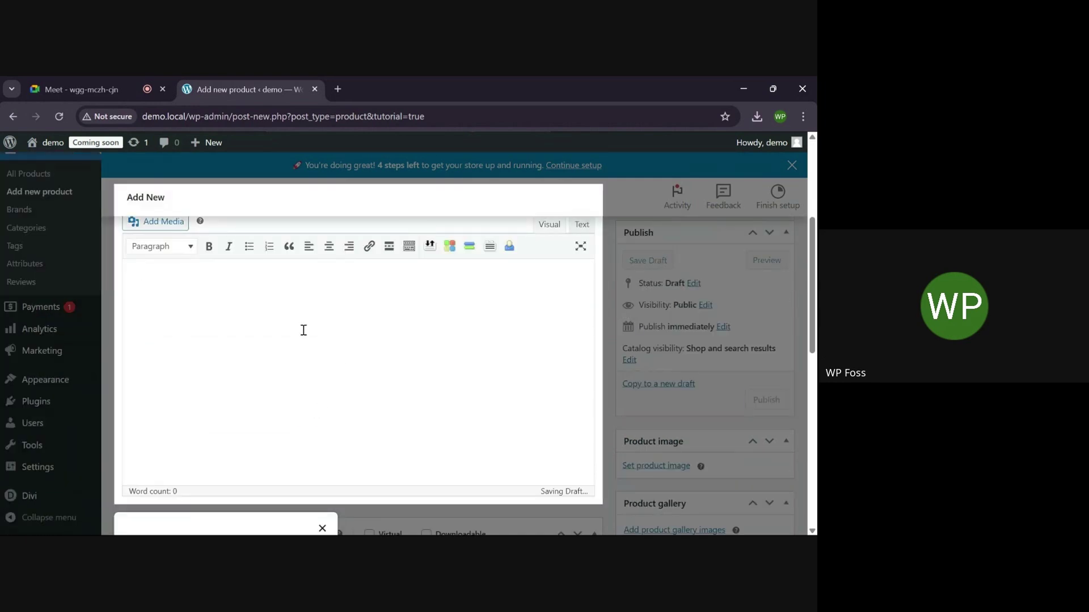
{"action": "type", "text": "mango"}
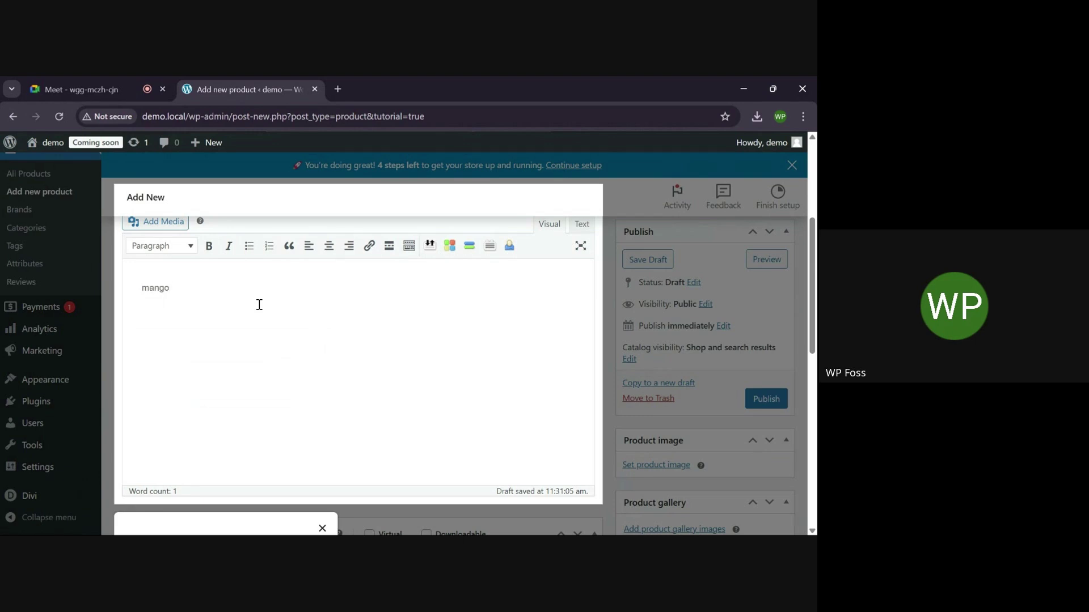
{"action": "scroll", "coordinate": [259, 304], "scroll_direction": "down", "scroll_amount": 4}
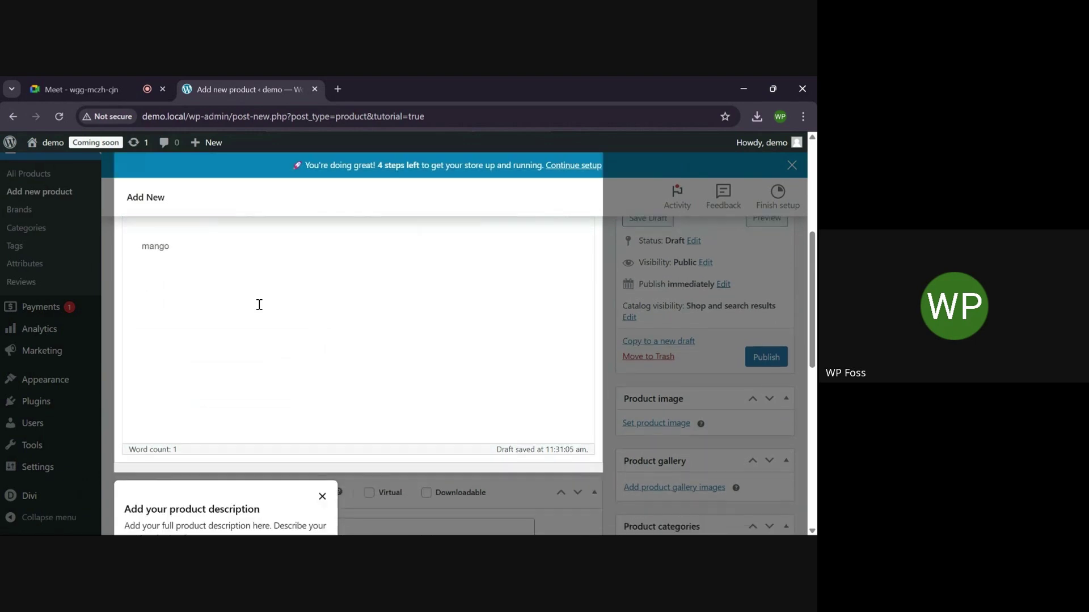
Give the product a regular price of 20 KSh and the short description 'mango'
{"action": "left_click", "coordinate": [309, 396]}
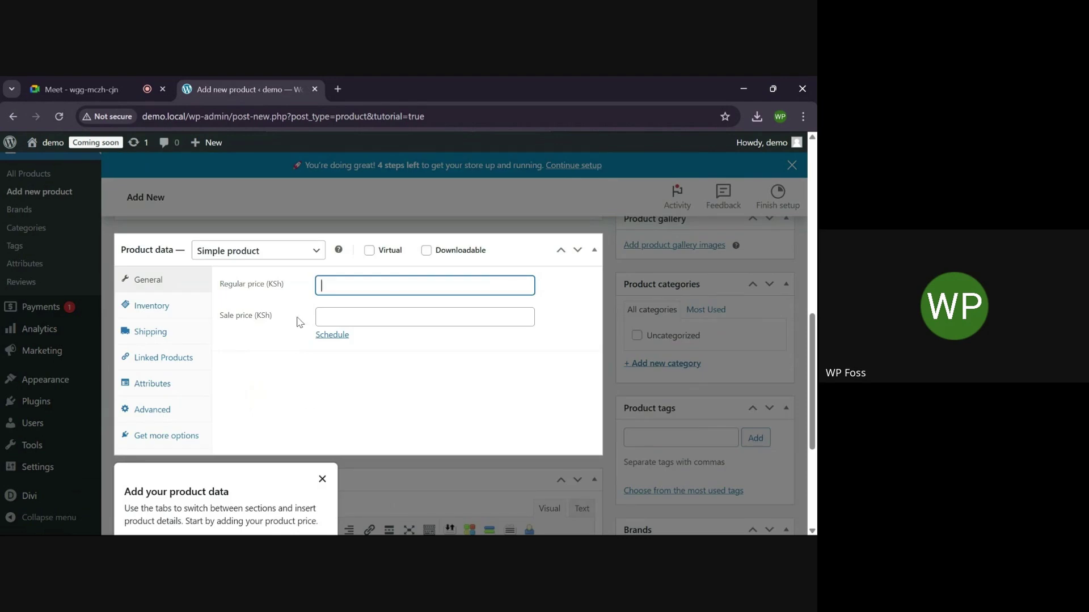
{"action": "type", "text": "20"}
{"action": "scroll", "coordinate": [414, 354], "scroll_direction": "down", "scroll_amount": 1}
{"action": "scroll", "coordinate": [416, 354], "scroll_direction": "up", "scroll_amount": 1}
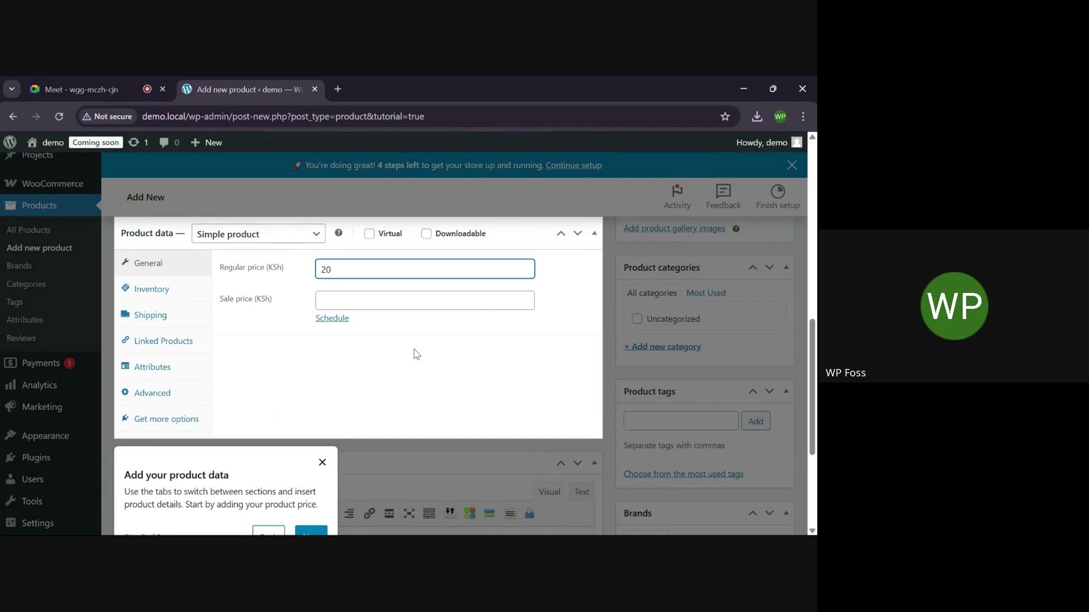
{"action": "scroll", "coordinate": [358, 422], "scroll_direction": "down", "scroll_amount": 1}
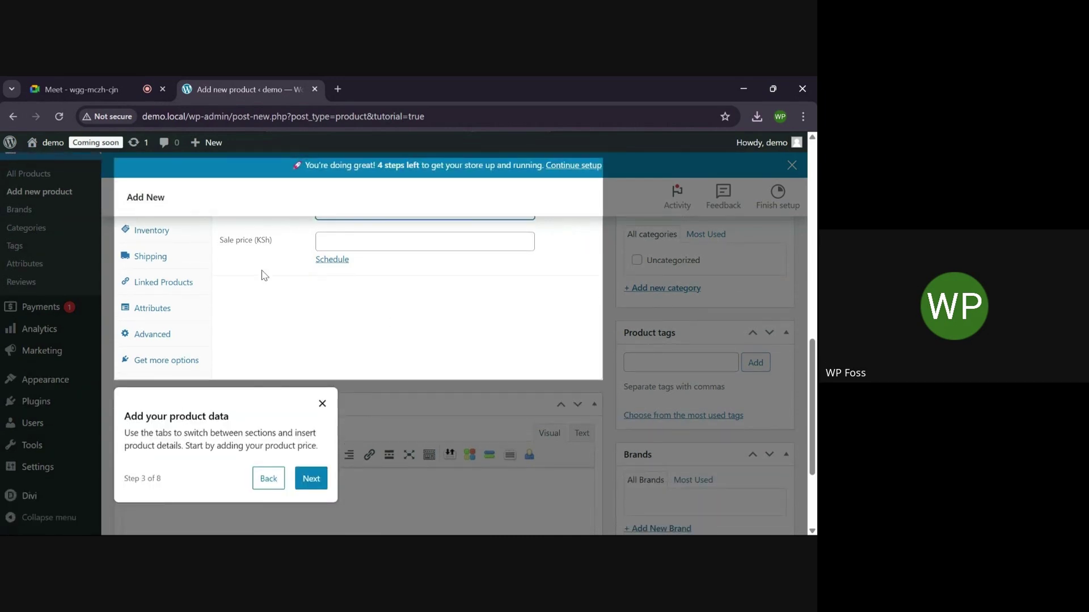
{"action": "scroll", "coordinate": [343, 308], "scroll_direction": "down", "scroll_amount": 1}
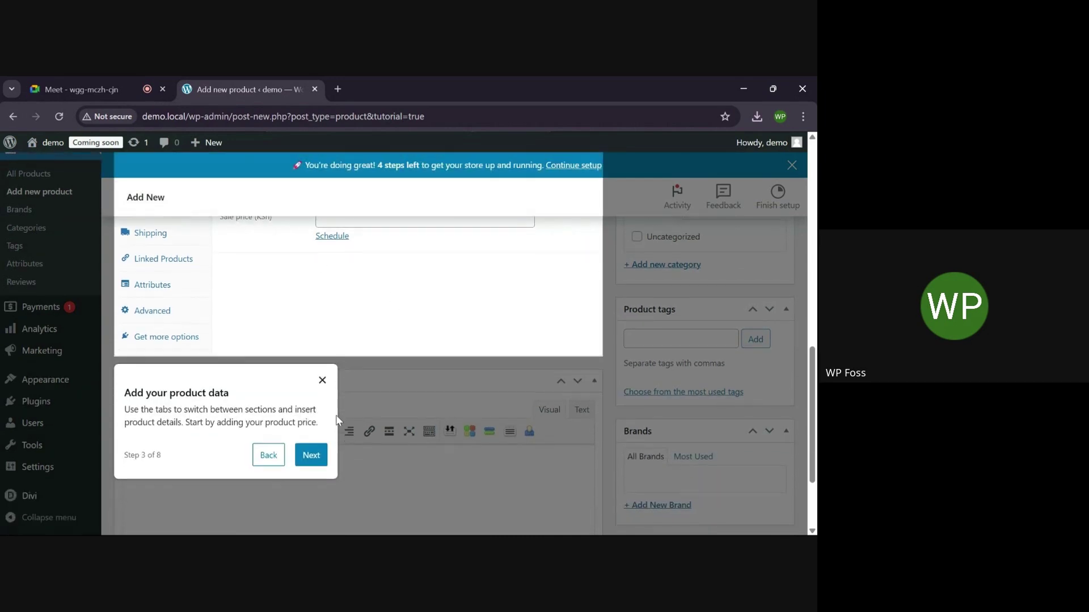
{"action": "left_click", "coordinate": [311, 452]}
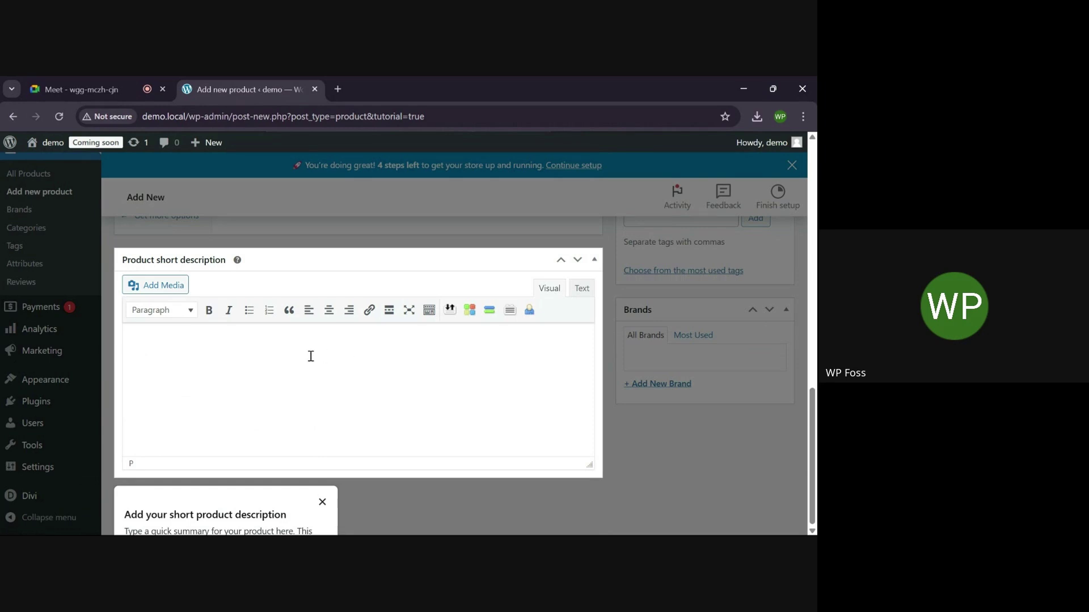
{"action": "type", "text": "mango"}
{"action": "scroll", "coordinate": [814, 404], "scroll_direction": "up", "scroll_amount": 1}
{"action": "scroll", "coordinate": [506, 321], "scroll_direction": "down", "scroll_amount": 2}
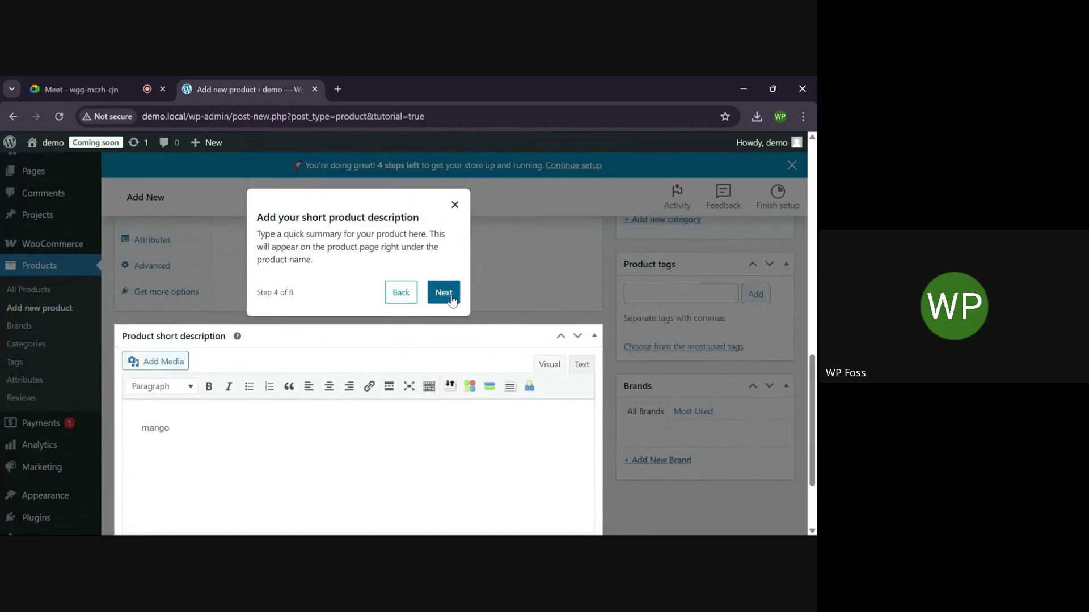
{"action": "left_click", "coordinate": [447, 294]}
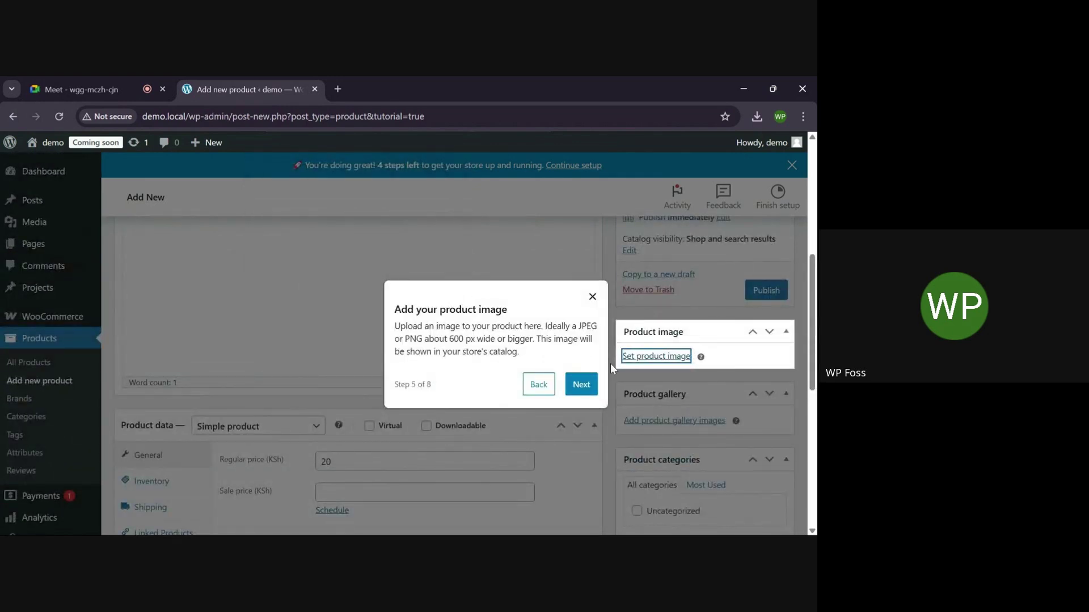
Upload mango.webp from the computer and set it as the product image
{"action": "left_click", "coordinate": [653, 360]}
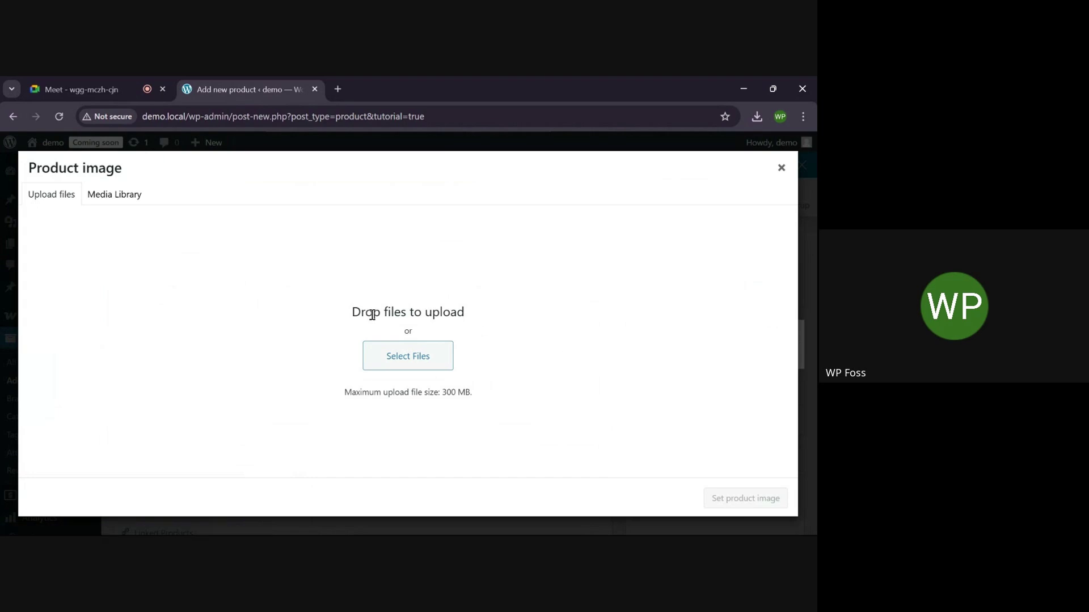
{"action": "left_click", "coordinate": [401, 362]}
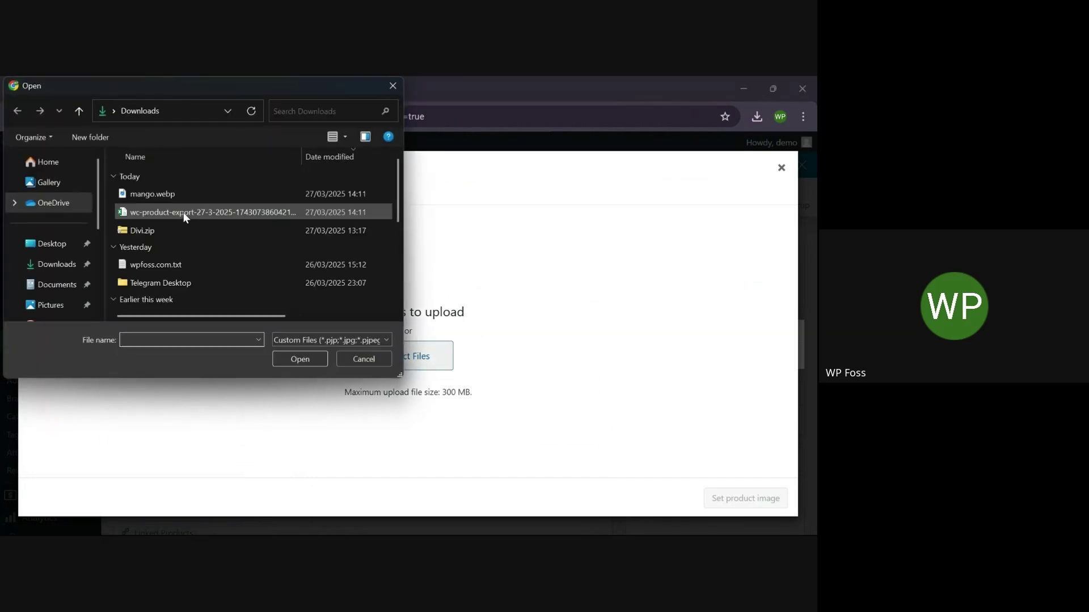
{"action": "left_click", "coordinate": [141, 194]}
{"action": "left_click", "coordinate": [287, 358]}
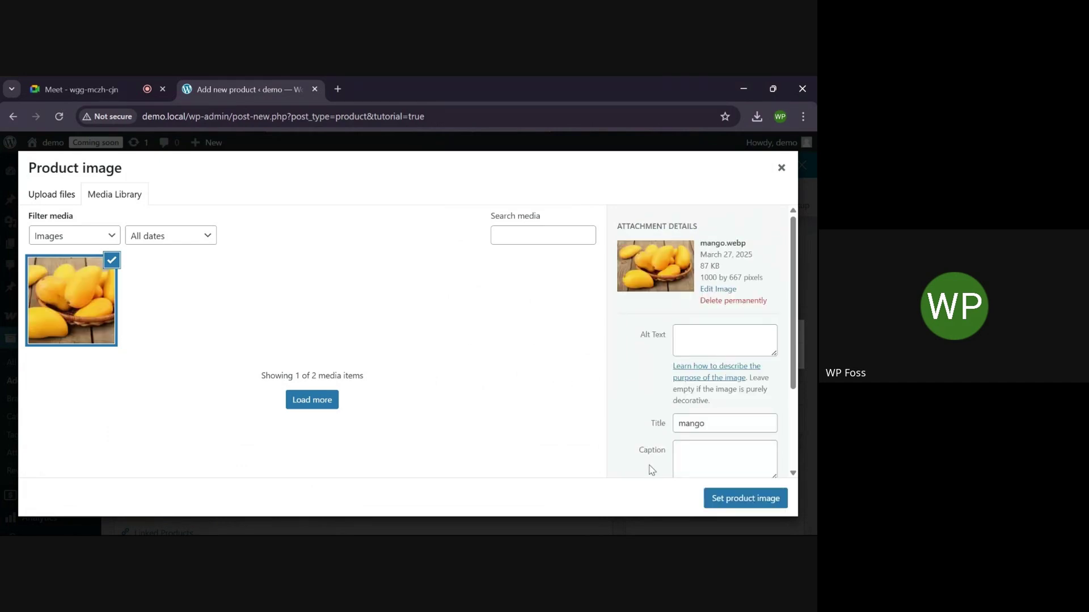
{"action": "left_click", "coordinate": [738, 503]}
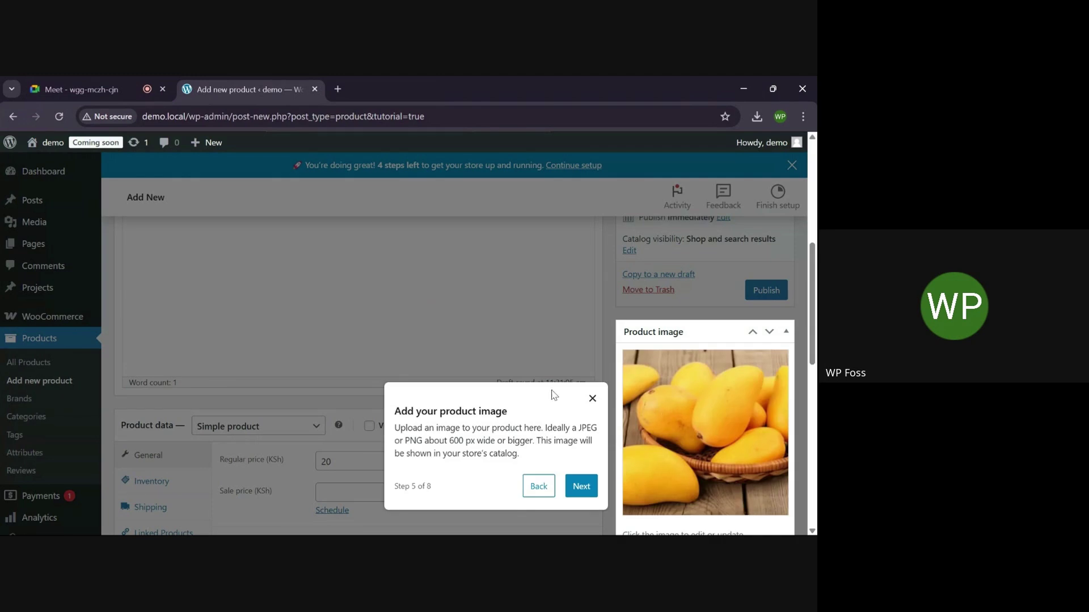
Tag the product 'fruit', add a new 'Fruit' category, and advance the tour to publishing
{"action": "scroll", "coordinate": [501, 387], "scroll_direction": "down", "scroll_amount": 3}
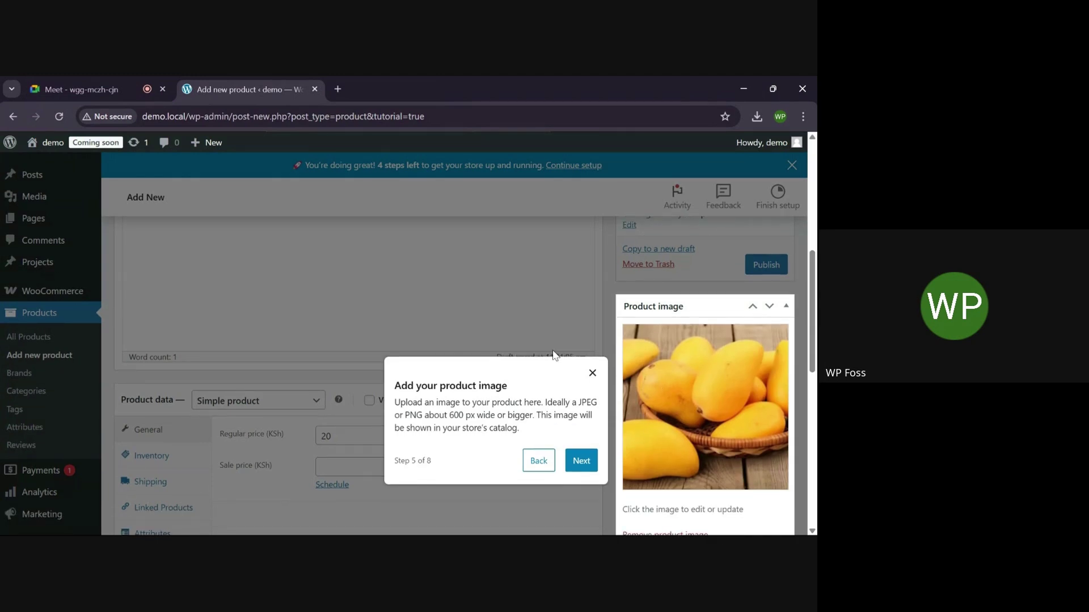
{"action": "left_click", "coordinate": [576, 403]}
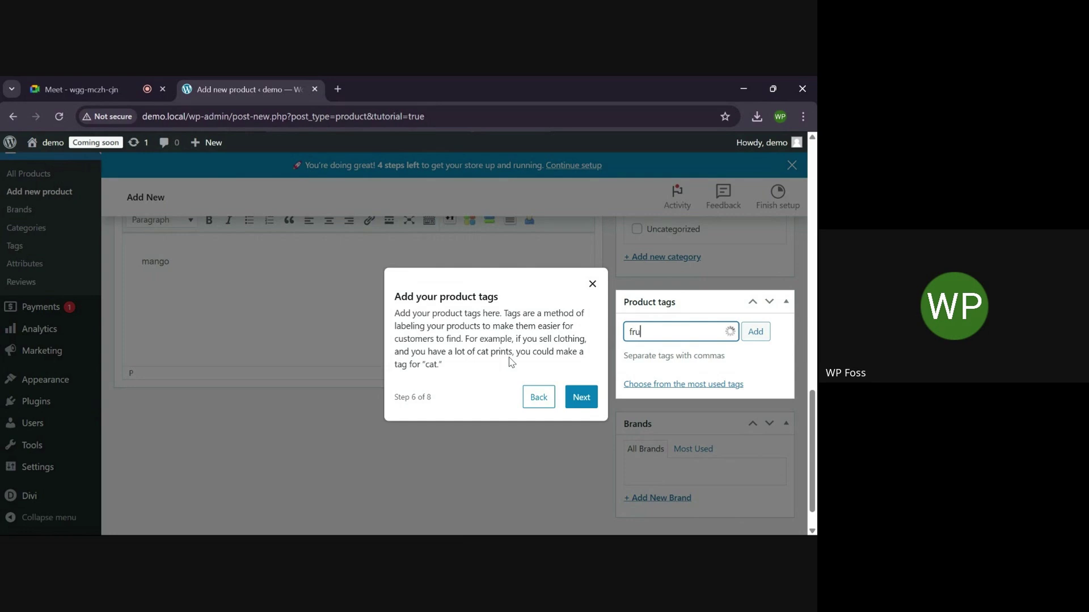
{"action": "left_click", "coordinate": [587, 403]}
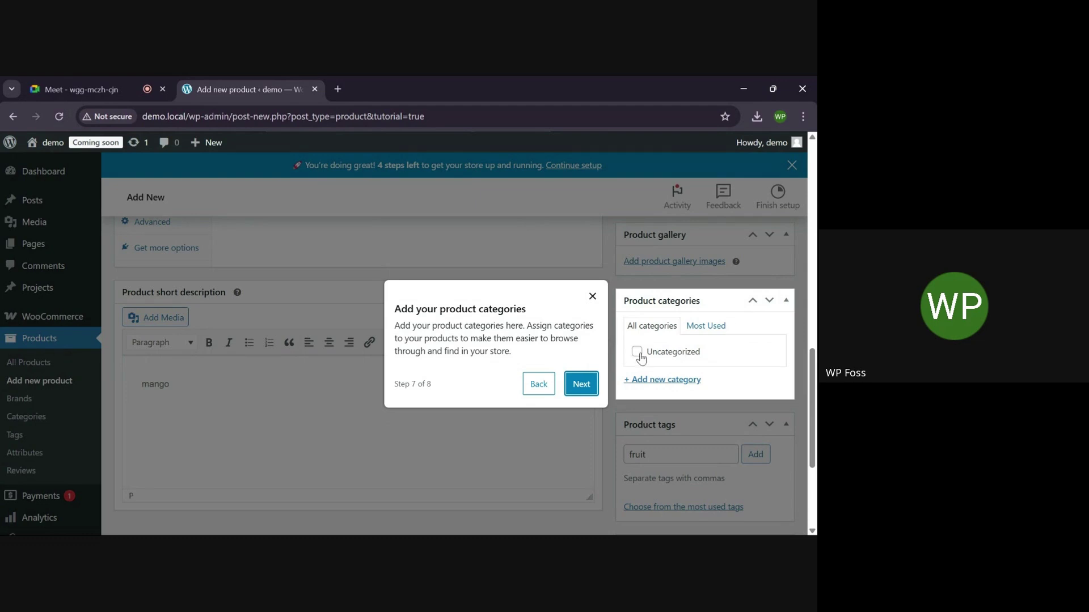
{"action": "left_click", "coordinate": [652, 380]}
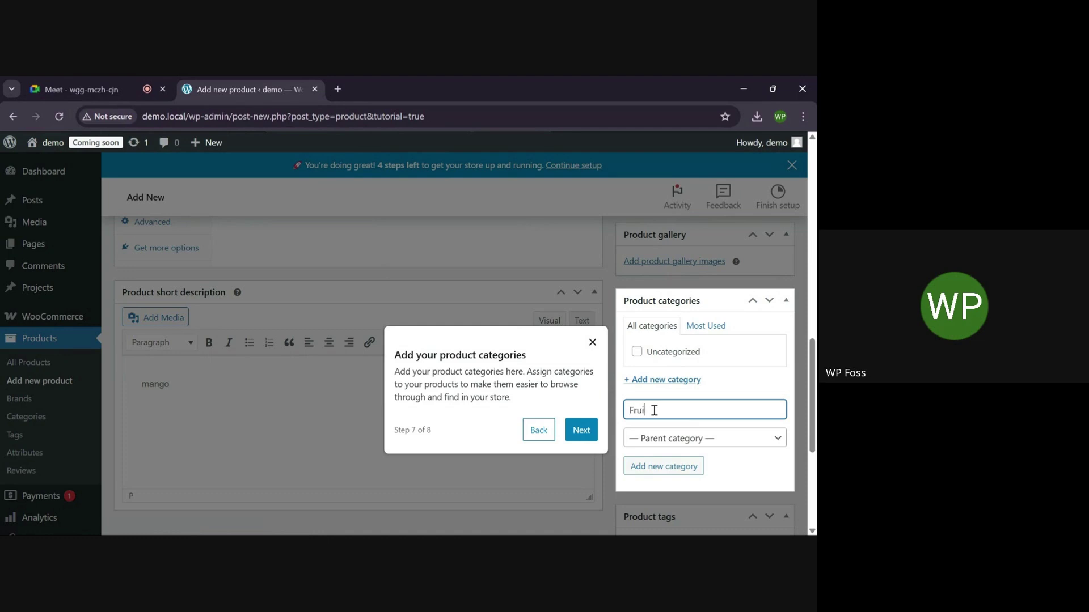
{"action": "scroll", "coordinate": [654, 410], "scroll_direction": "down", "scroll_amount": 1}
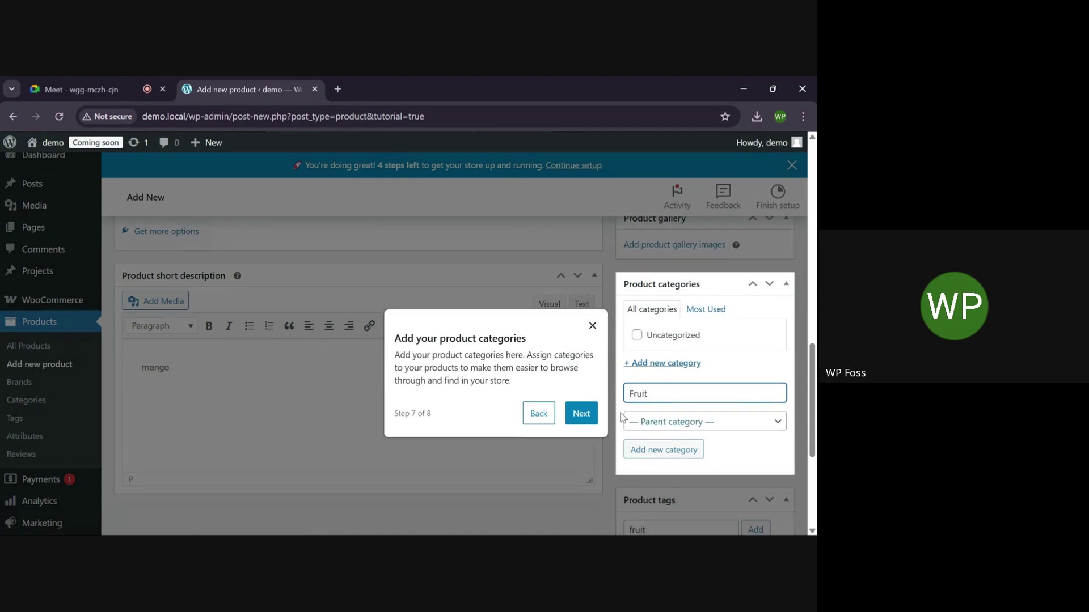
{"action": "left_click", "coordinate": [581, 417]}
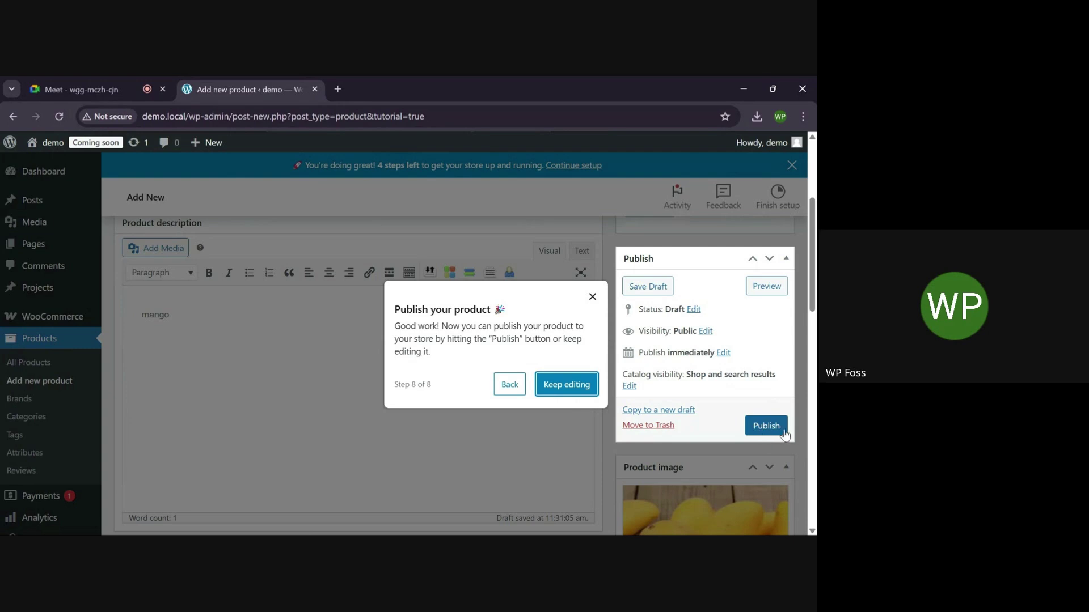
Publish Mango and go to All Products to see it listed at KSh 20.00
{"action": "left_click", "coordinate": [767, 425]}
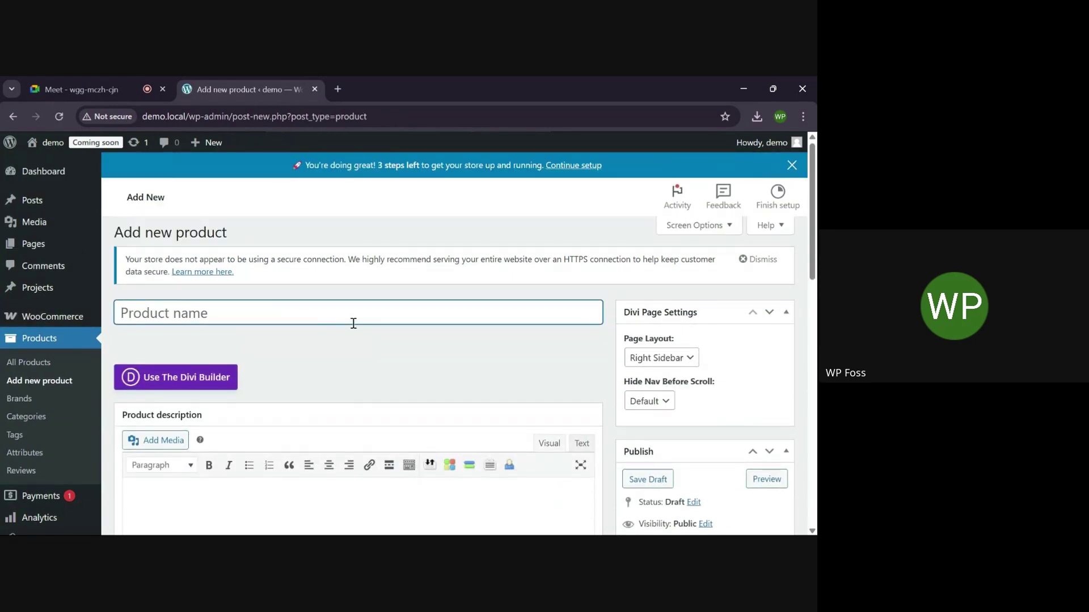
{"action": "left_click", "coordinate": [32, 366]}
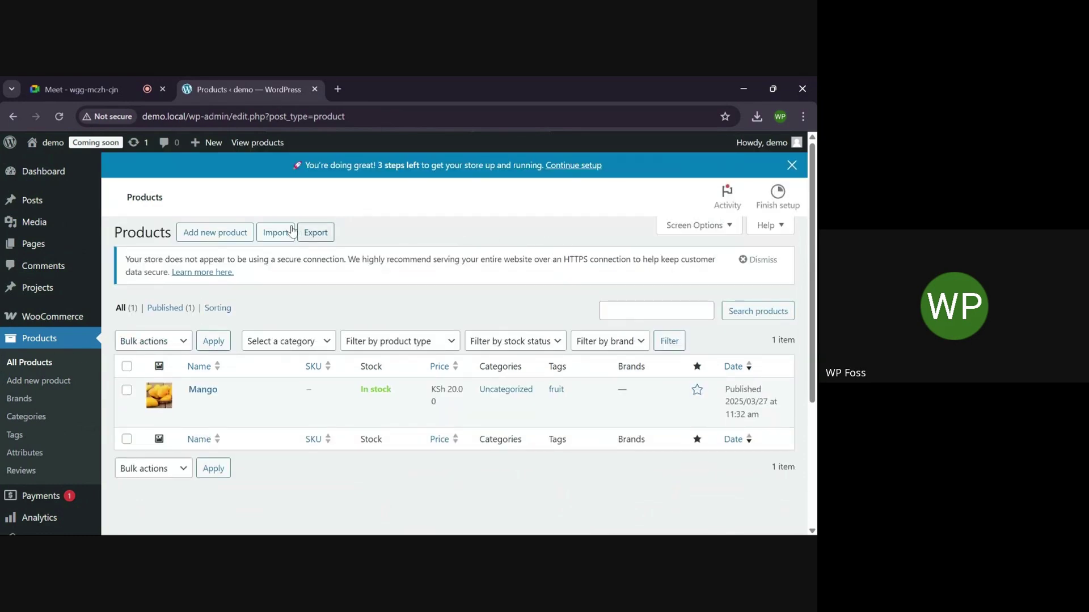
Upload the wc-product-export CSV from Downloads in the product importer and continue to mapping
{"action": "left_click", "coordinate": [274, 234]}
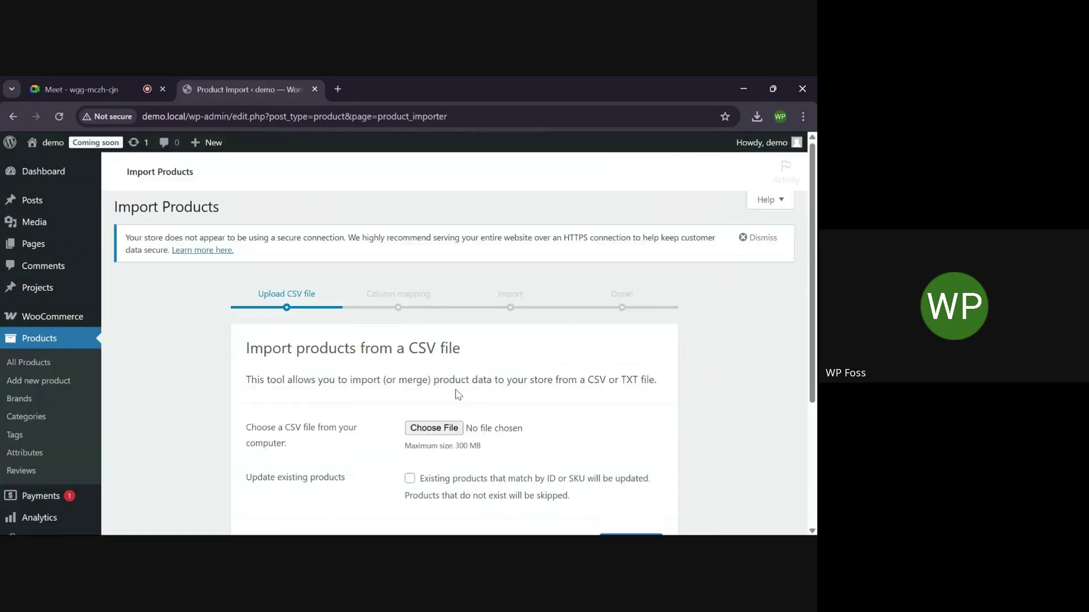
{"action": "scroll", "coordinate": [470, 404], "scroll_direction": "down", "scroll_amount": 1}
{"action": "left_click", "coordinate": [424, 386]}
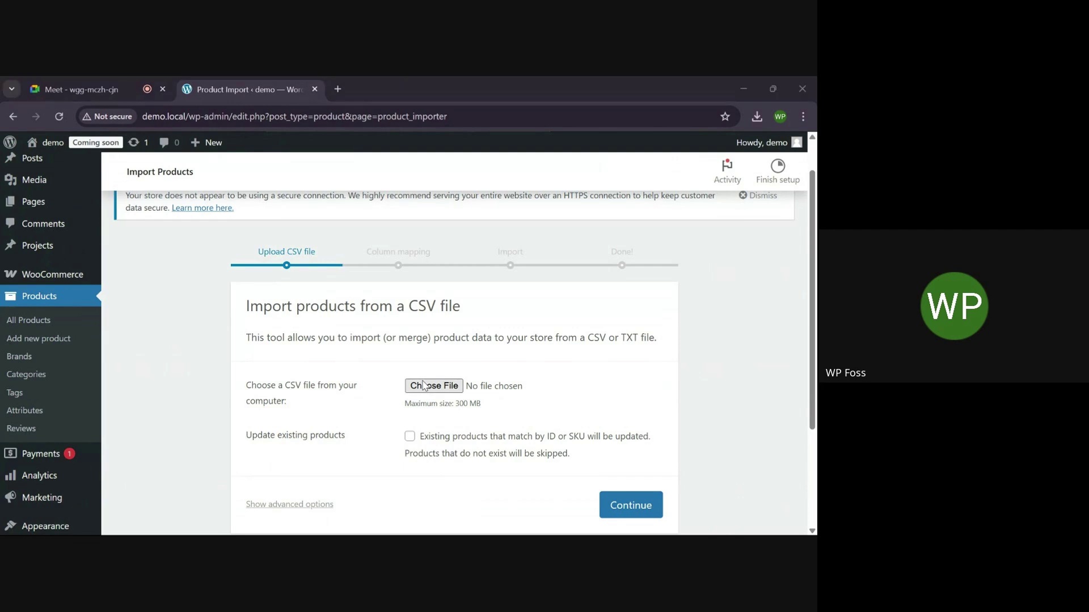
{"action": "left_click", "coordinate": [183, 210]}
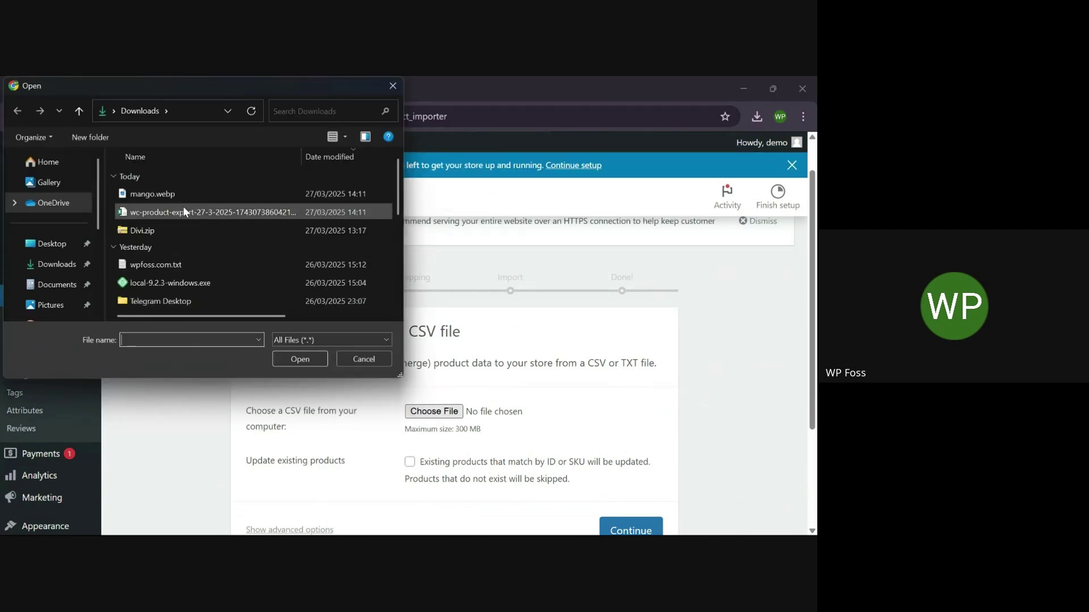
{"action": "left_click", "coordinate": [300, 359]}
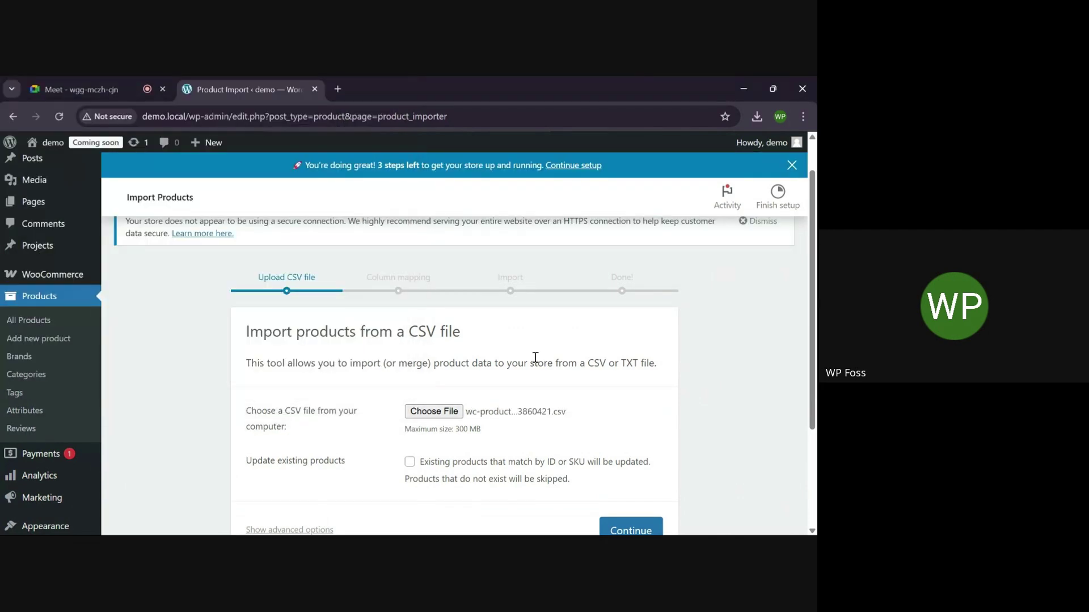
{"action": "scroll", "coordinate": [535, 357], "scroll_direction": "down", "scroll_amount": 2}
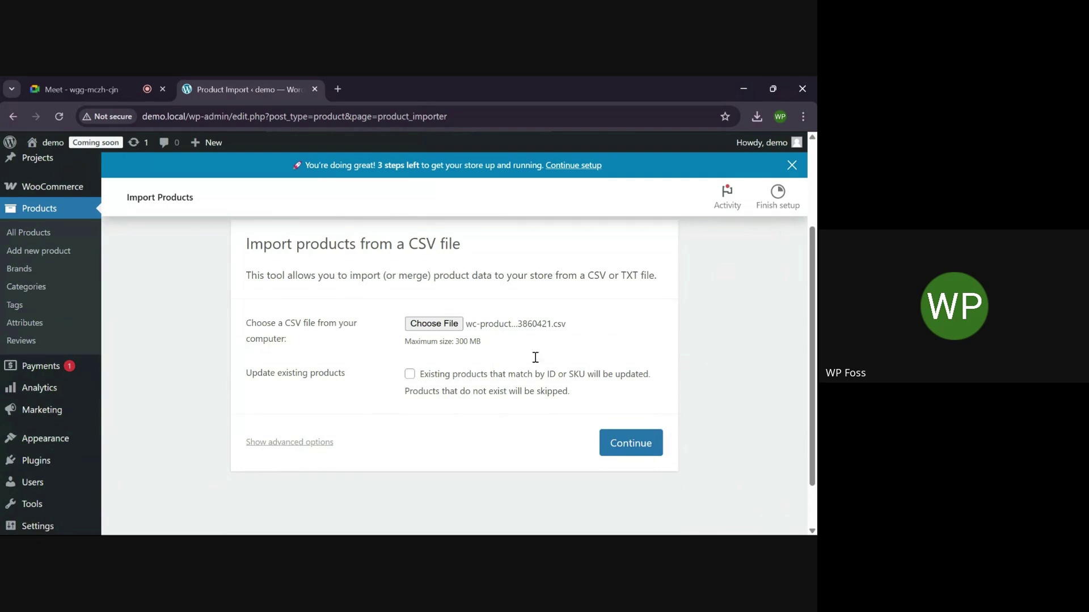
{"action": "left_click", "coordinate": [631, 445]}
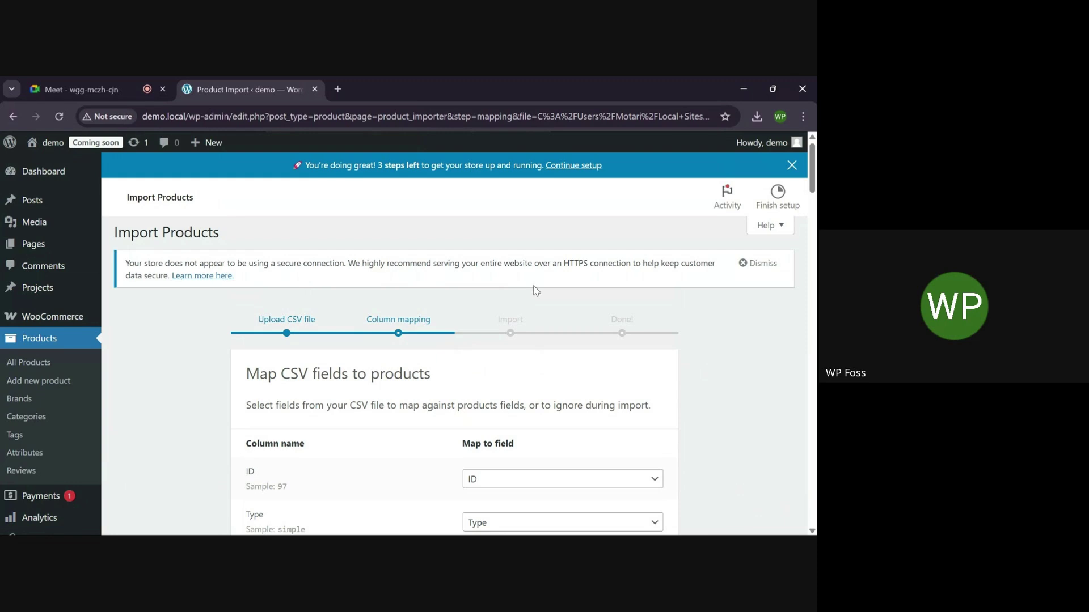
Review the default column mapping and run the importer, importing 12 products
{"action": "scroll", "coordinate": [536, 290], "scroll_direction": "down", "scroll_amount": 3}
{"action": "scroll", "coordinate": [536, 290], "scroll_direction": "up", "scroll_amount": 2}
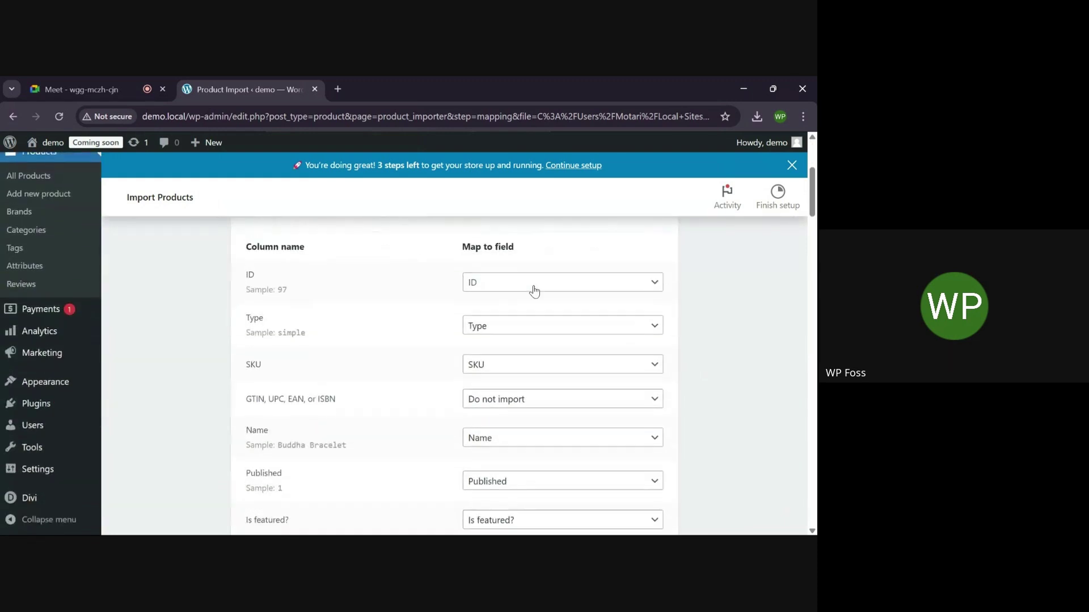
{"action": "scroll", "coordinate": [536, 291], "scroll_direction": "down", "scroll_amount": 1}
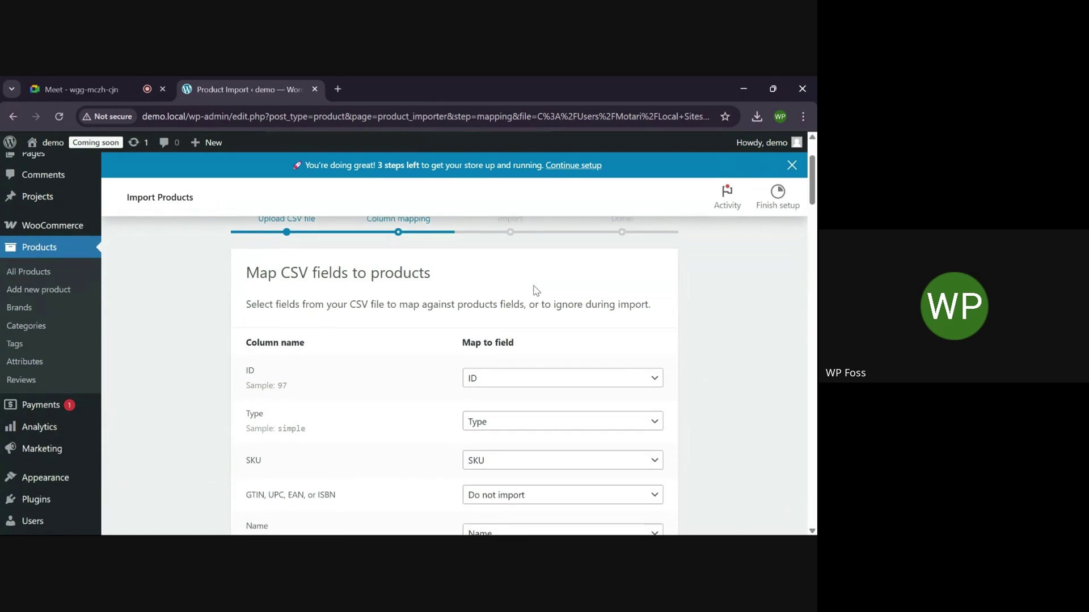
{"action": "scroll", "coordinate": [536, 290], "scroll_direction": "down", "scroll_amount": 4}
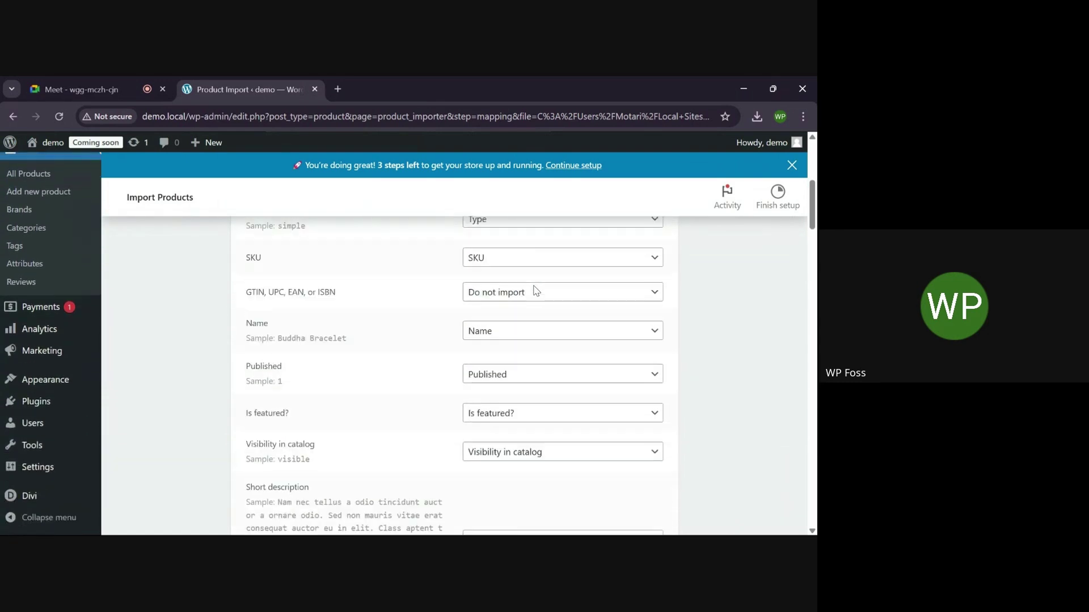
{"action": "scroll", "coordinate": [536, 291], "scroll_direction": "up", "scroll_amount": 2}
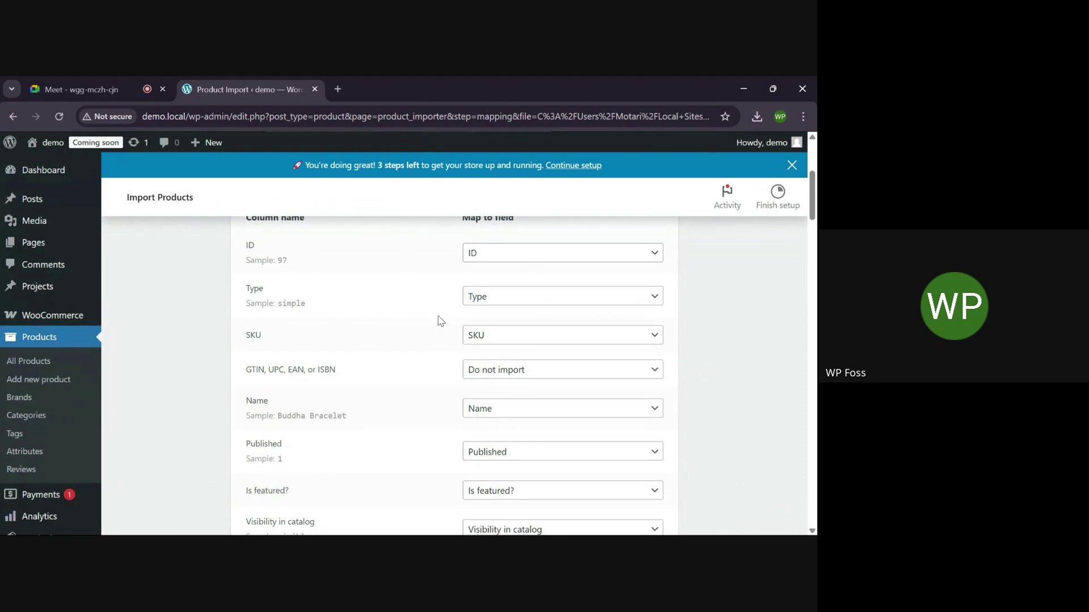
{"action": "scroll", "coordinate": [454, 322], "scroll_direction": "down", "scroll_amount": 9}
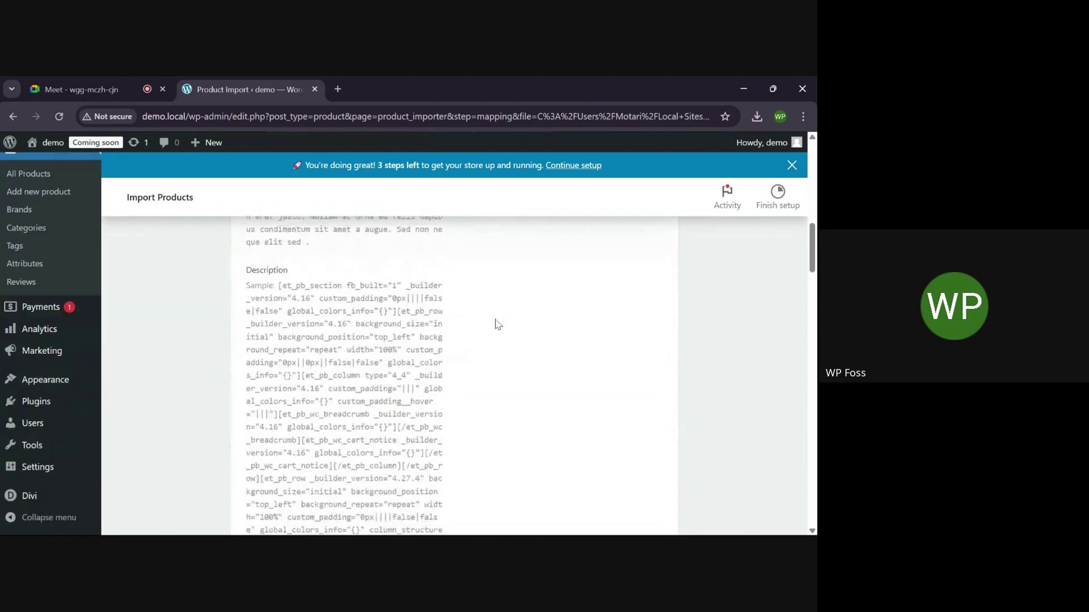
{"action": "scroll", "coordinate": [497, 324], "scroll_direction": "down", "scroll_amount": 15}
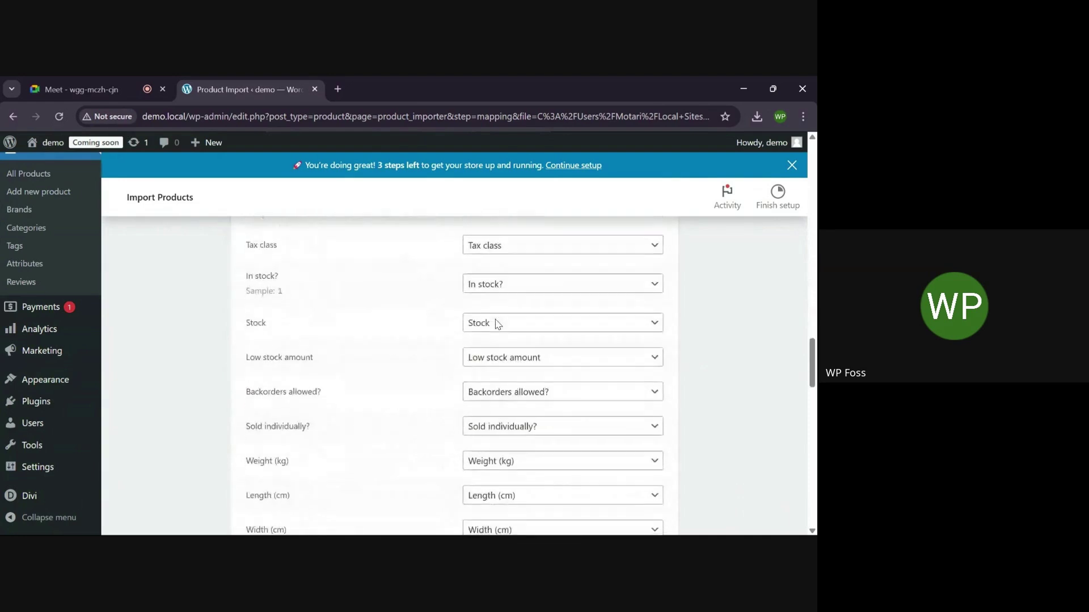
{"action": "scroll", "coordinate": [498, 325], "scroll_direction": "down", "scroll_amount": 15}
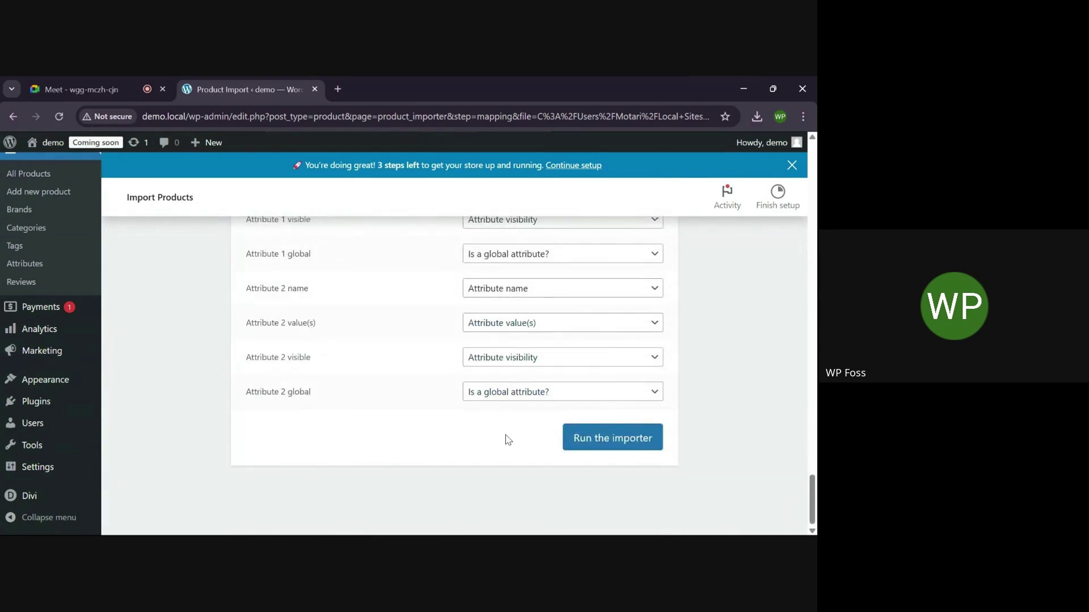
{"action": "left_click", "coordinate": [631, 440]}
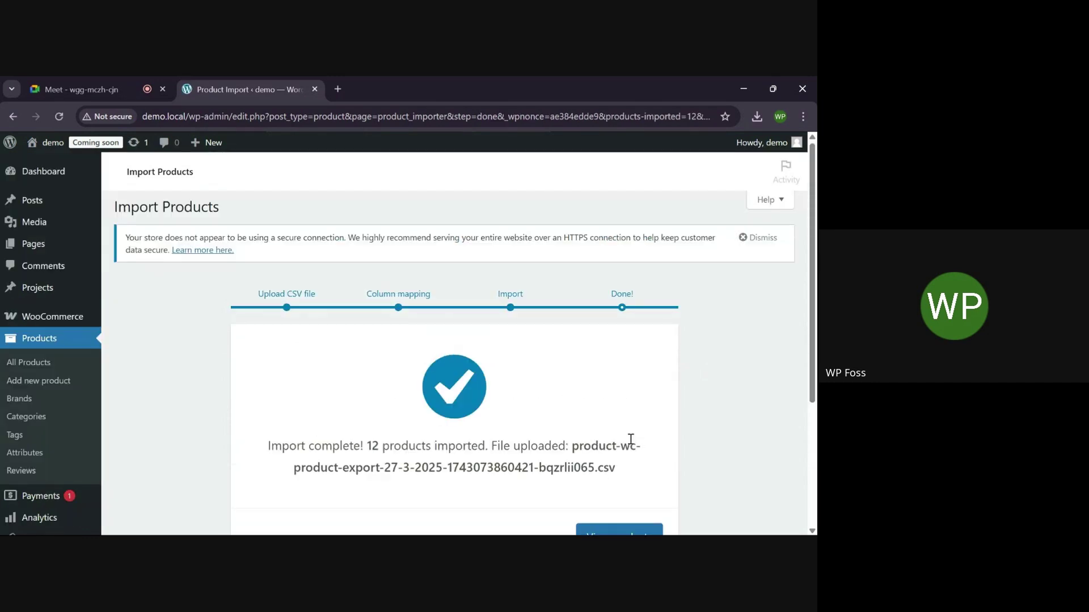
{"action": "scroll", "coordinate": [630, 439], "scroll_direction": "down", "scroll_amount": 3}
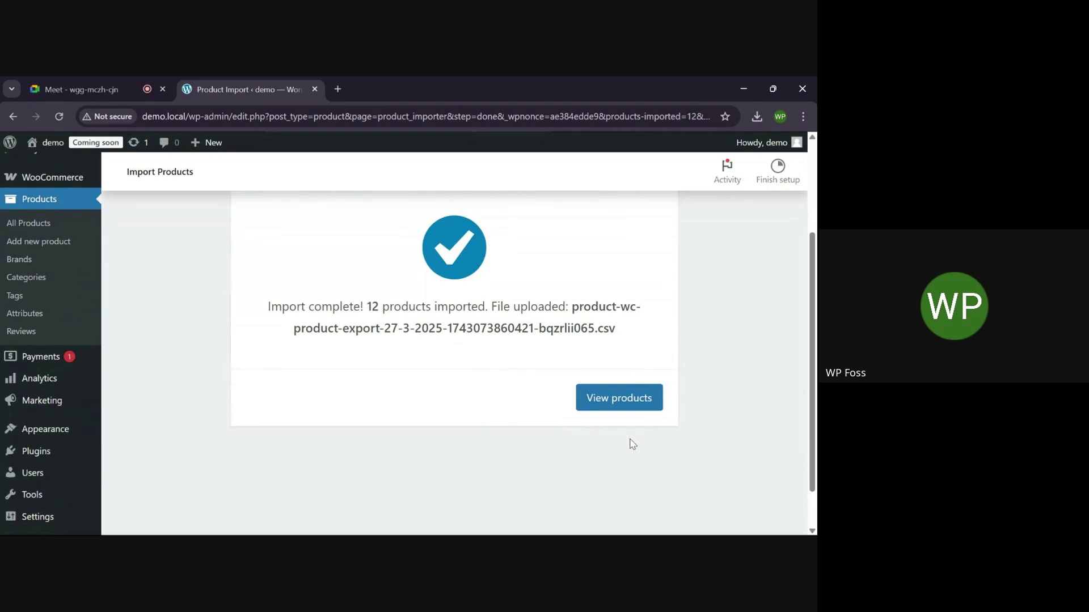
{"action": "scroll", "coordinate": [421, 390], "scroll_direction": "down", "scroll_amount": 1}
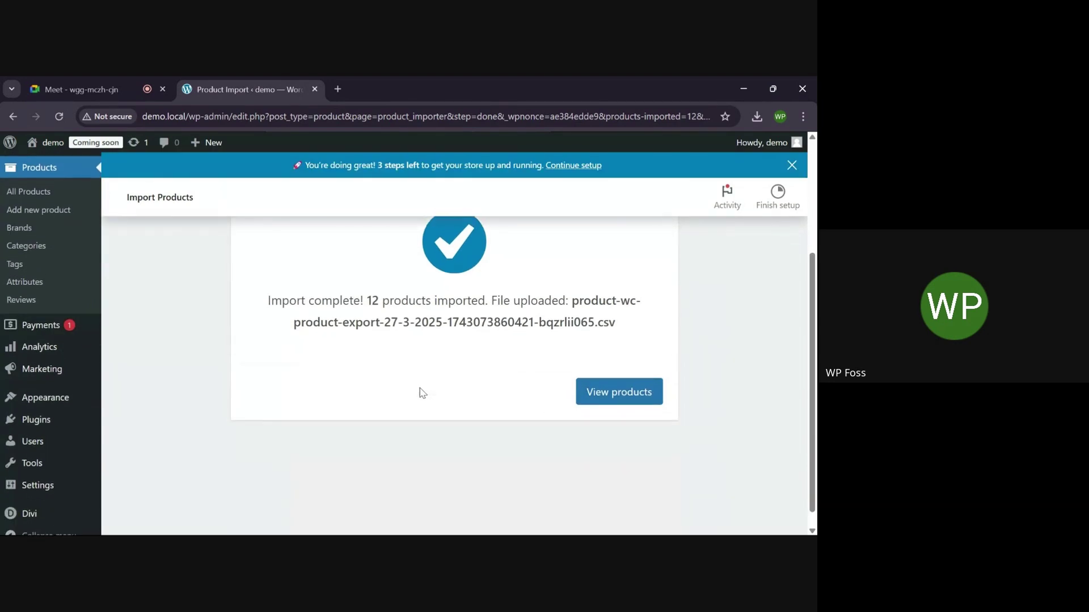
{"action": "left_click", "coordinate": [605, 393]}
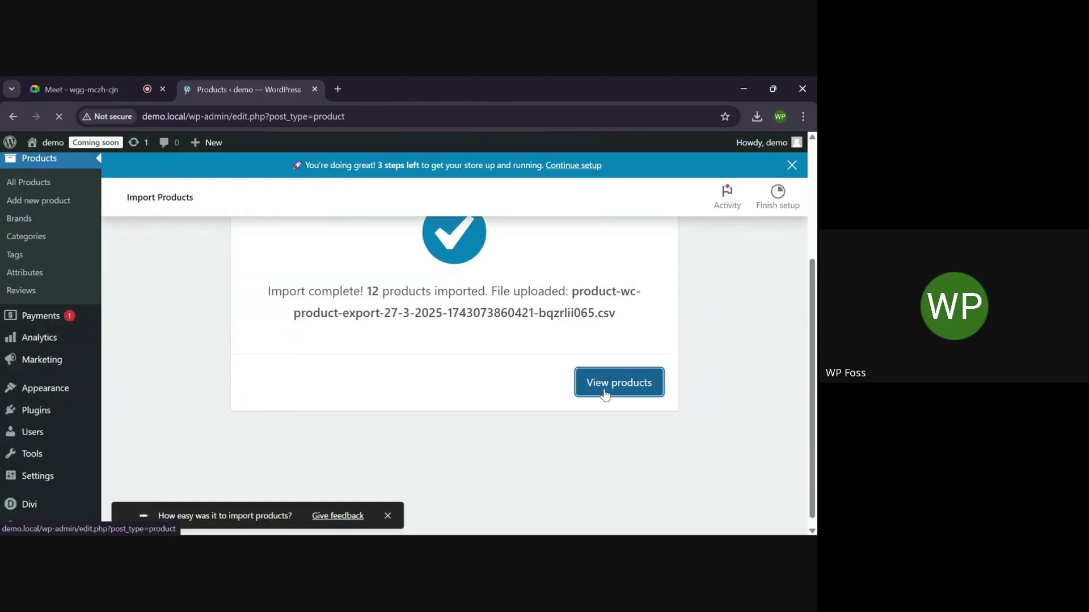
{"action": "scroll", "coordinate": [441, 416], "scroll_direction": "down", "scroll_amount": 2}
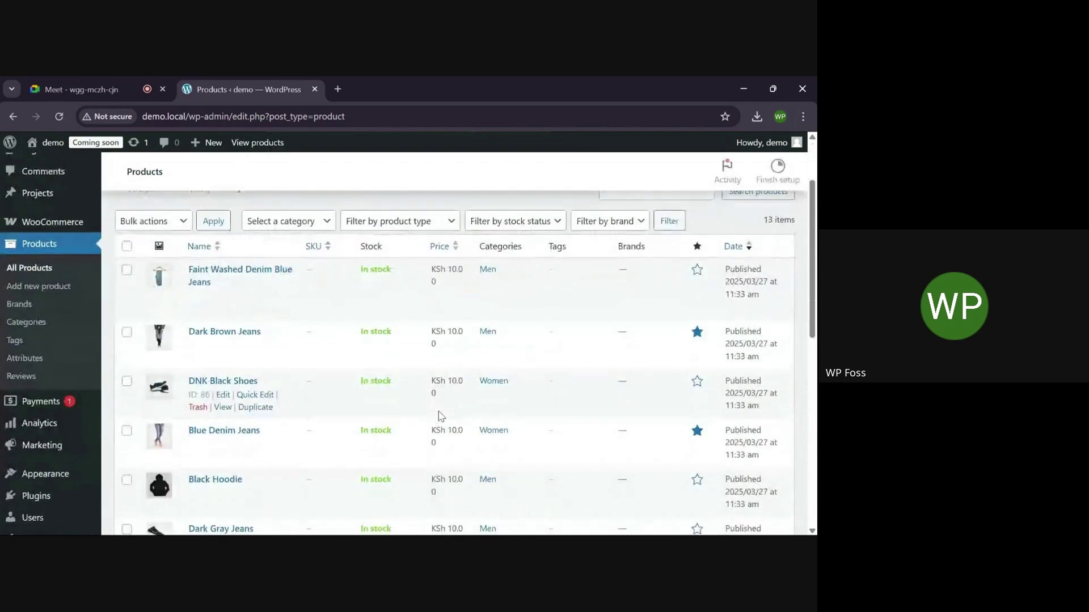
{"action": "scroll", "coordinate": [441, 416], "scroll_direction": "down", "scroll_amount": 10}
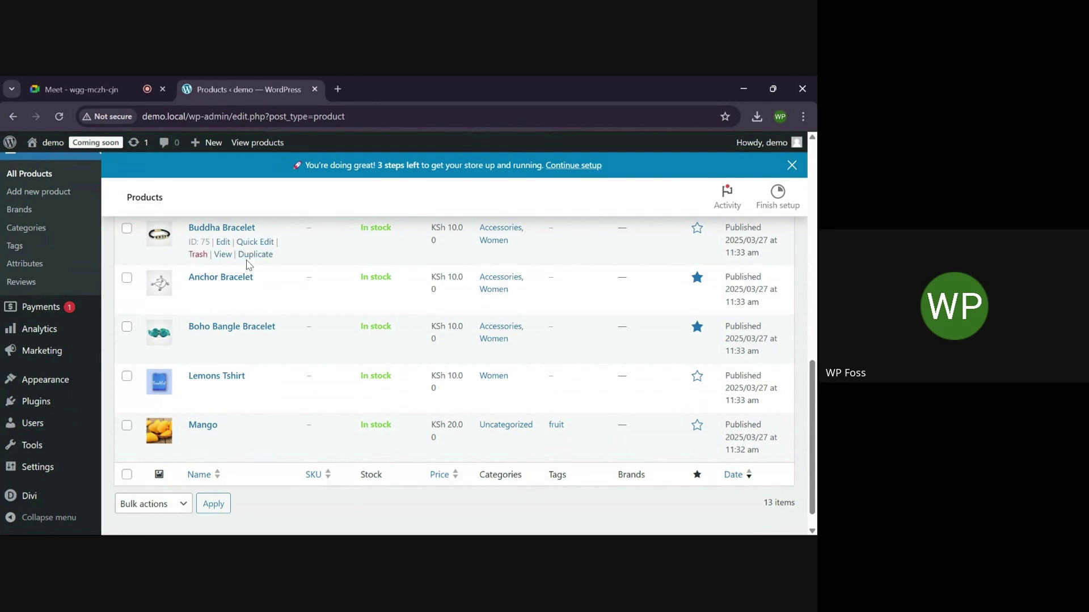
{"action": "scroll", "coordinate": [246, 265], "scroll_direction": "up", "scroll_amount": 2}
{"action": "scroll", "coordinate": [247, 266], "scroll_direction": "up", "scroll_amount": 8}
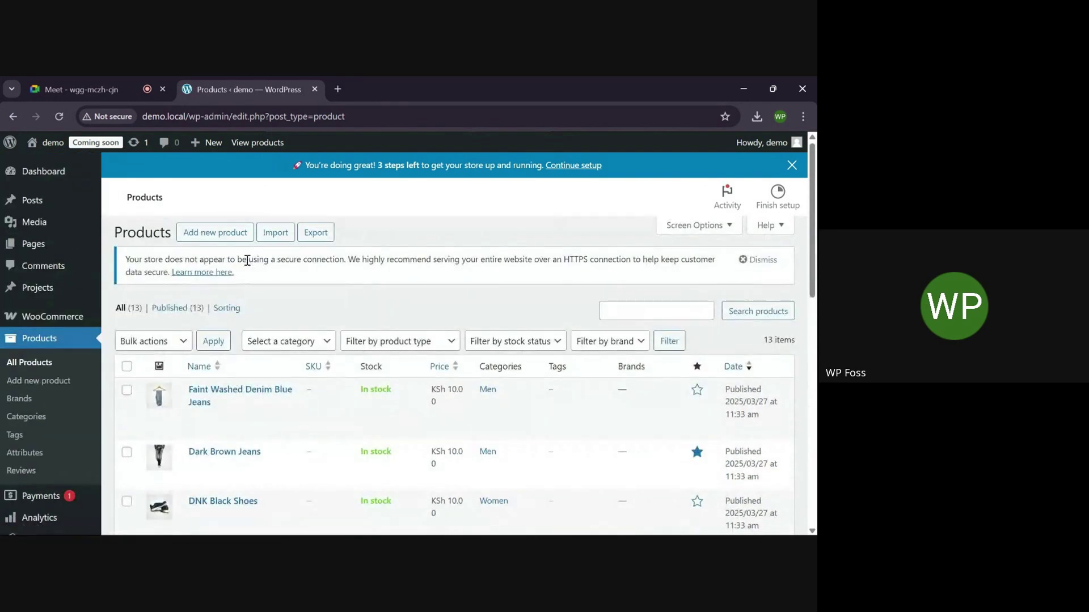
{"action": "scroll", "coordinate": [246, 266], "scroll_direction": "down", "scroll_amount": 1}
{"action": "scroll", "coordinate": [246, 265], "scroll_direction": "up", "scroll_amount": 1}
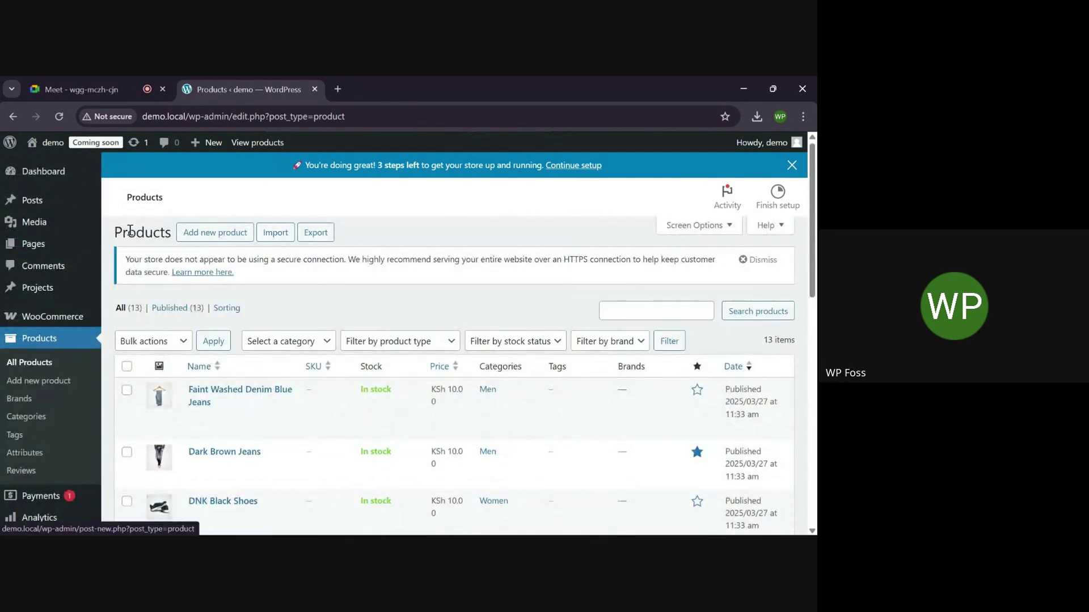
{"action": "mouse_move", "coordinate": [49, 314]}
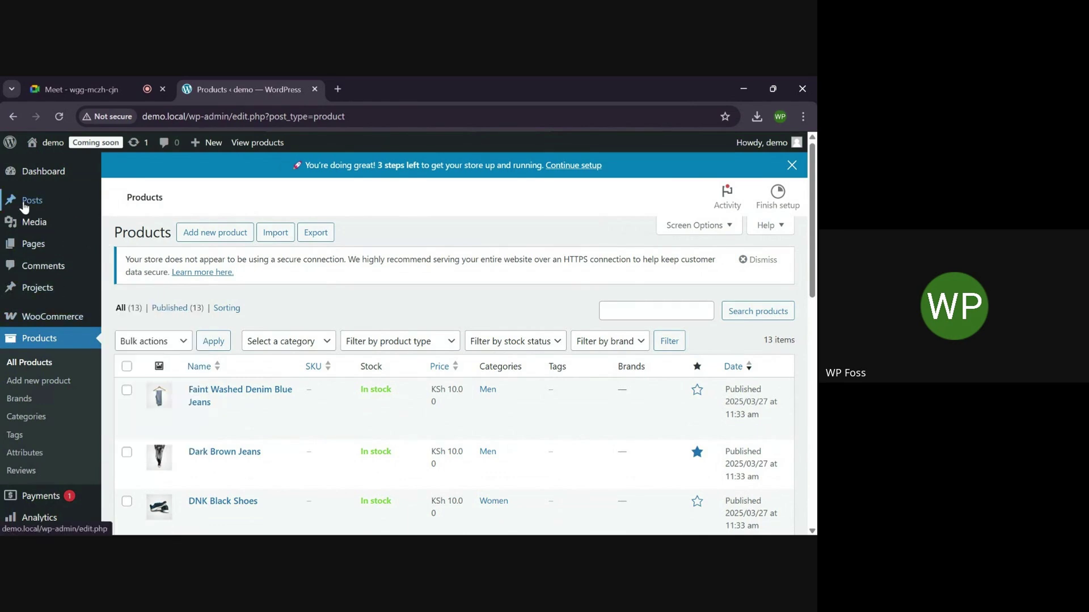
{"action": "mouse_move", "coordinate": [42, 150]}
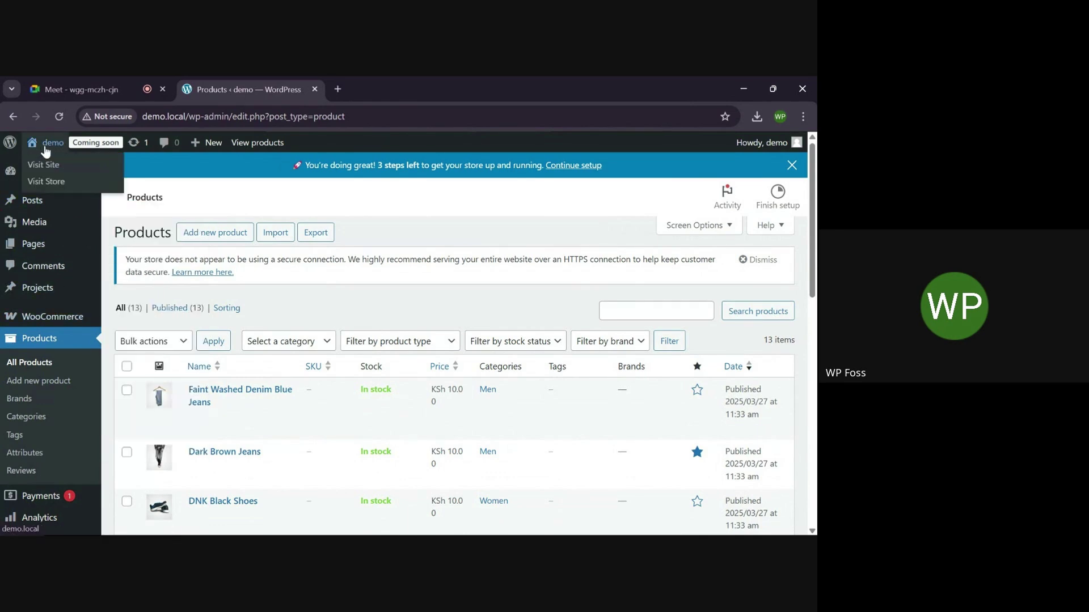
Open the live site from Visit Site in a new browser tab
{"action": "right_click", "coordinate": [41, 170]}
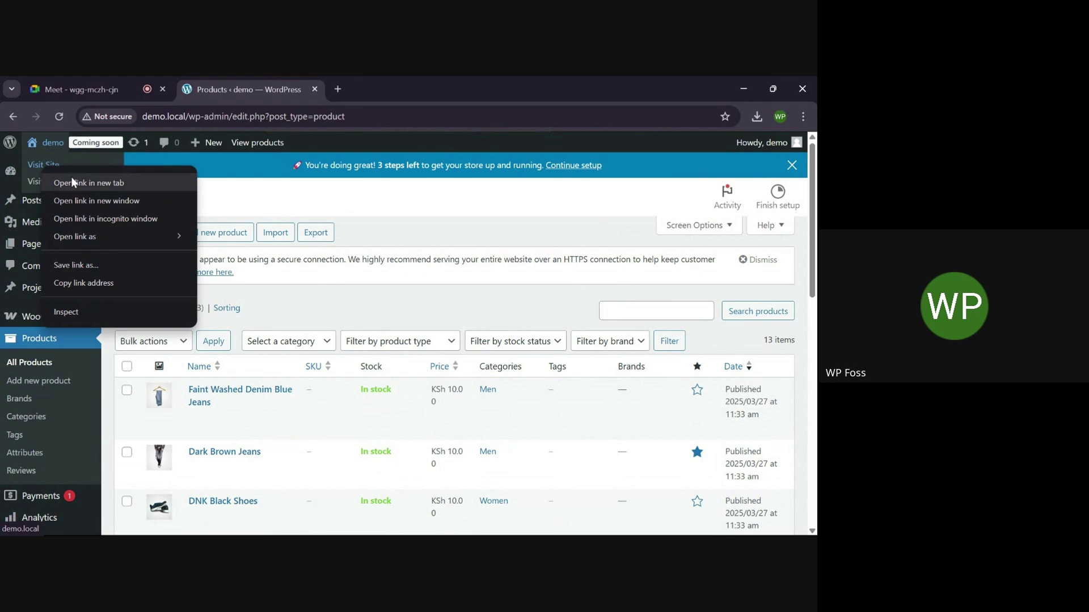
{"action": "left_click", "coordinate": [71, 177]}
{"action": "left_click", "coordinate": [377, 80]}
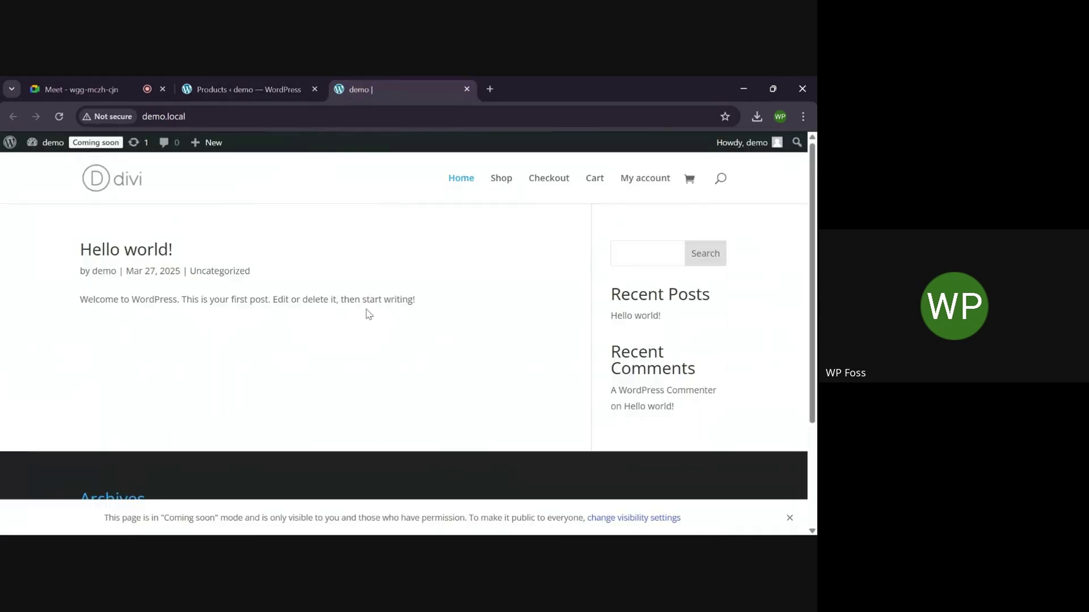
Go to the Shop page and browse its 13 products priced KSh 10.00
{"action": "left_click", "coordinate": [503, 191]}
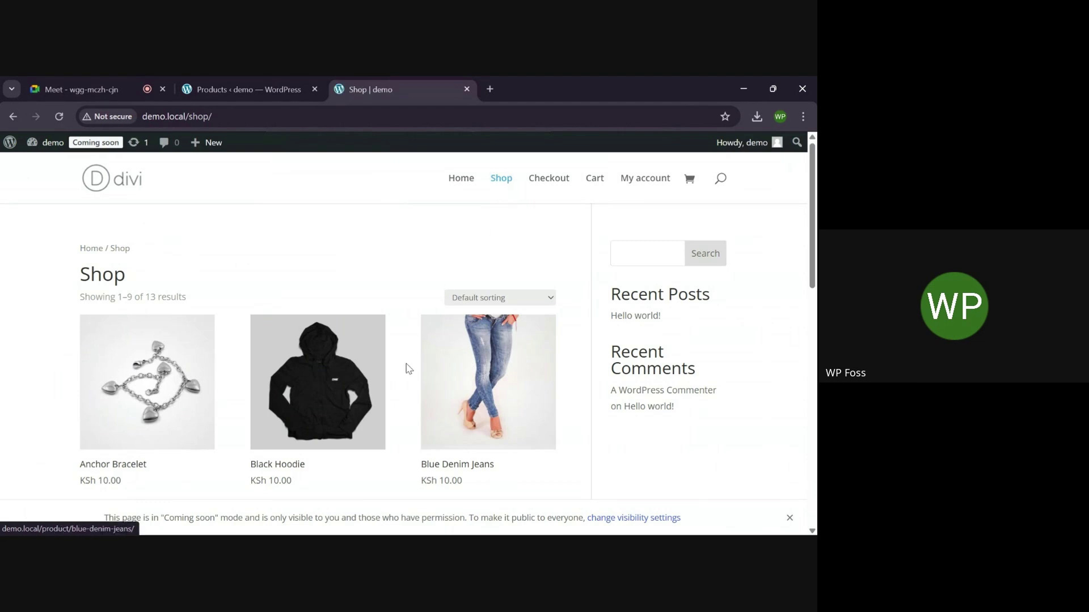
{"action": "scroll", "coordinate": [406, 369], "scroll_direction": "down", "scroll_amount": 7}
{"action": "scroll", "coordinate": [406, 368], "scroll_direction": "down", "scroll_amount": 3}
{"action": "scroll", "coordinate": [407, 367], "scroll_direction": "up", "scroll_amount": 10}
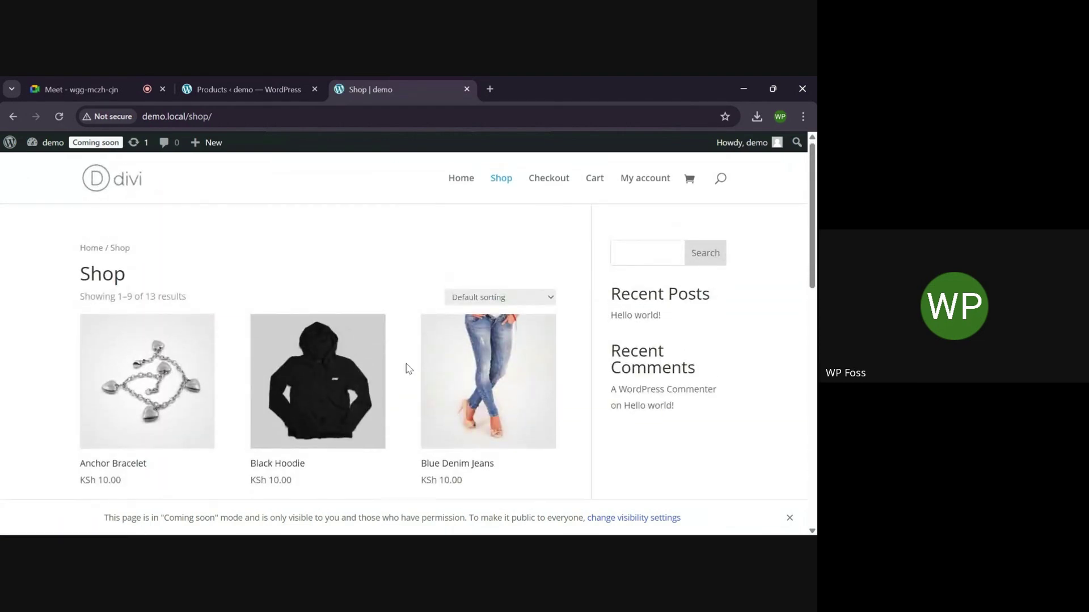
{"action": "scroll", "coordinate": [406, 369], "scroll_direction": "down", "scroll_amount": 1}
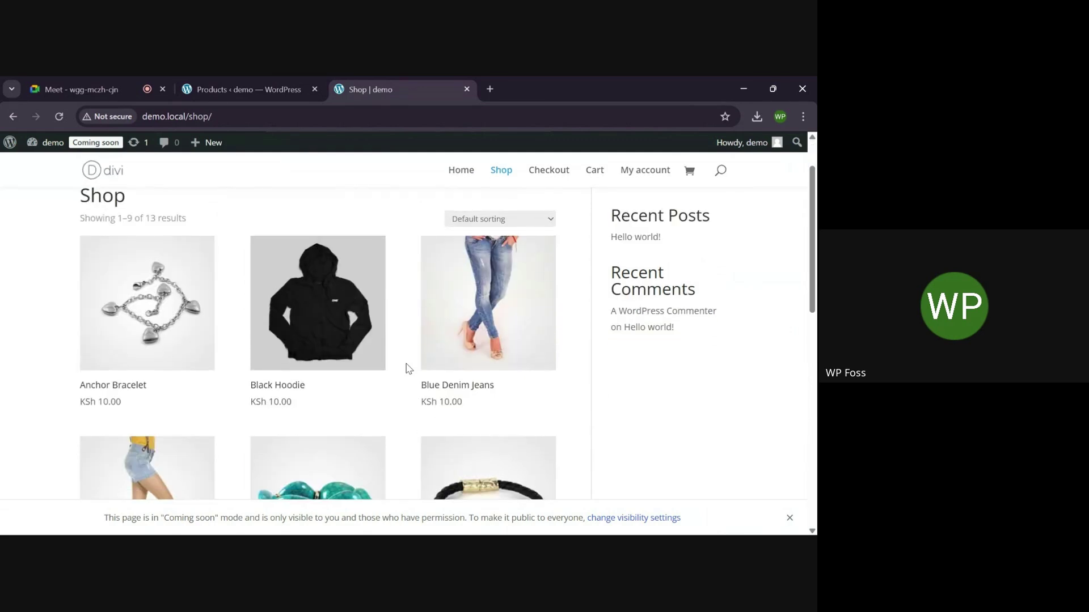
{"action": "scroll", "coordinate": [406, 369], "scroll_direction": "up", "scroll_amount": 1}
{"action": "scroll", "coordinate": [406, 369], "scroll_direction": "down", "scroll_amount": 3}
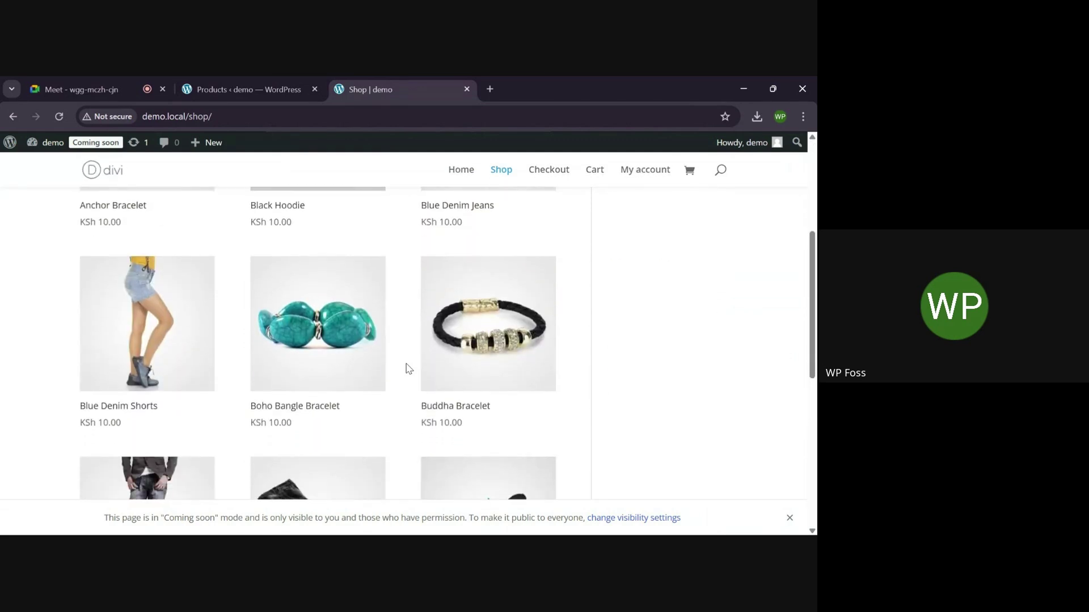
{"action": "scroll", "coordinate": [406, 369], "scroll_direction": "up", "scroll_amount": 4}
{"action": "scroll", "coordinate": [406, 369], "scroll_direction": "down", "scroll_amount": 2}
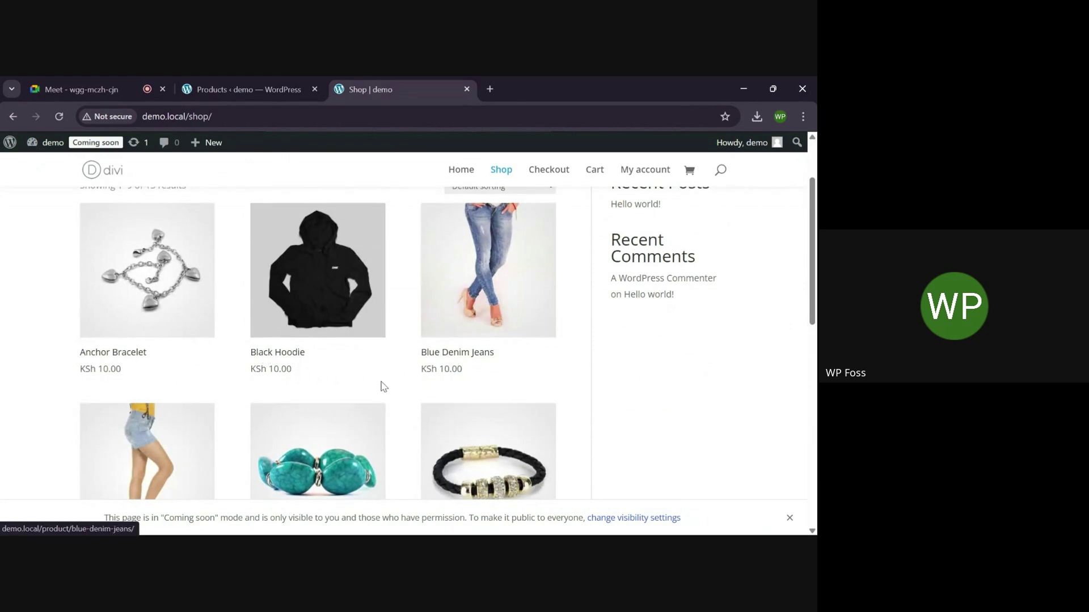
{"action": "left_click", "coordinate": [283, 358]}
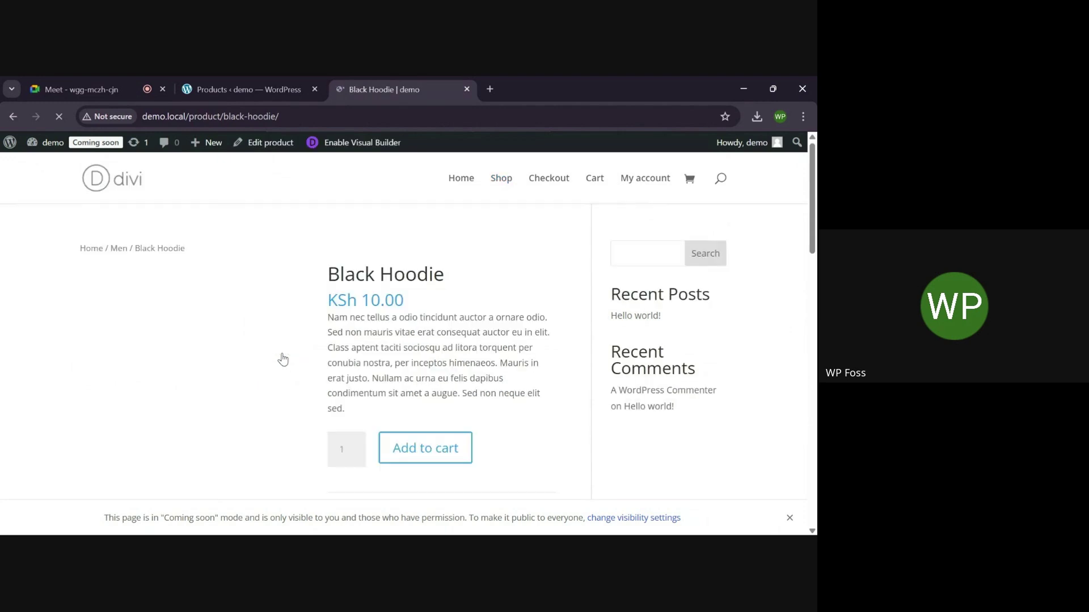
{"action": "scroll", "coordinate": [283, 358], "scroll_direction": "down", "scroll_amount": 3}
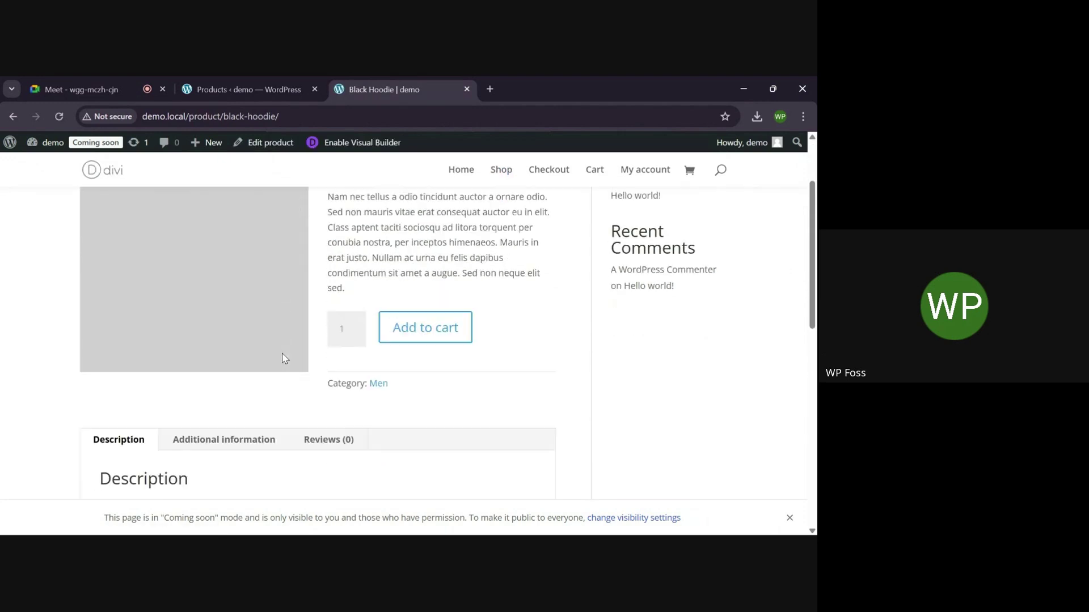
{"action": "scroll", "coordinate": [430, 292], "scroll_direction": "up", "scroll_amount": 3}
{"action": "scroll", "coordinate": [439, 298], "scroll_direction": "down", "scroll_amount": 2}
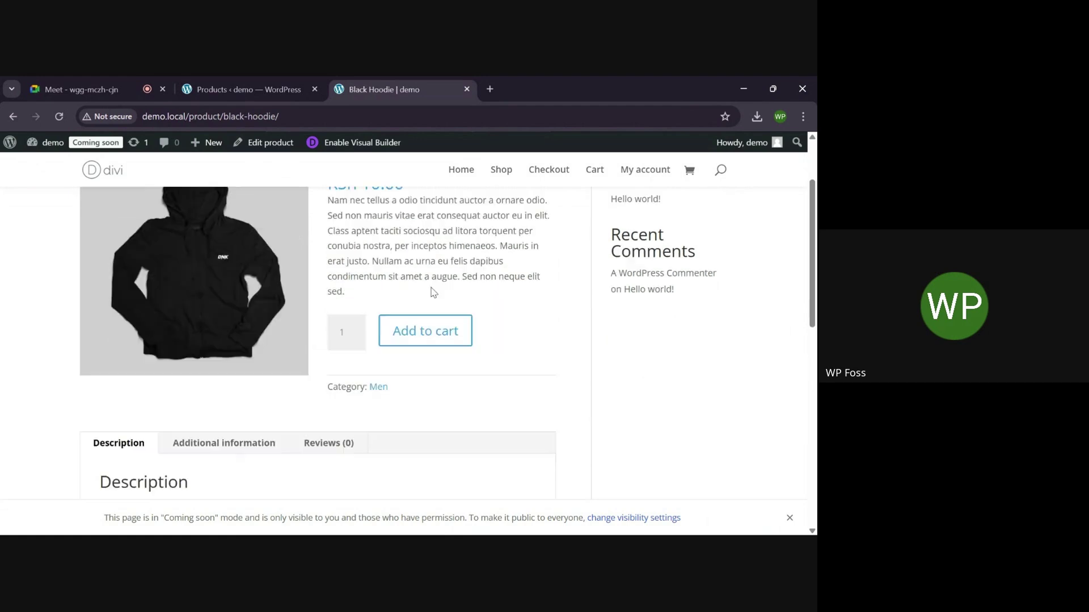
{"action": "scroll", "coordinate": [453, 300], "scroll_direction": "up", "scroll_amount": 2}
{"action": "scroll", "coordinate": [468, 291], "scroll_direction": "down", "scroll_amount": 5}
{"action": "scroll", "coordinate": [440, 246], "scroll_direction": "up", "scroll_amount": 3}
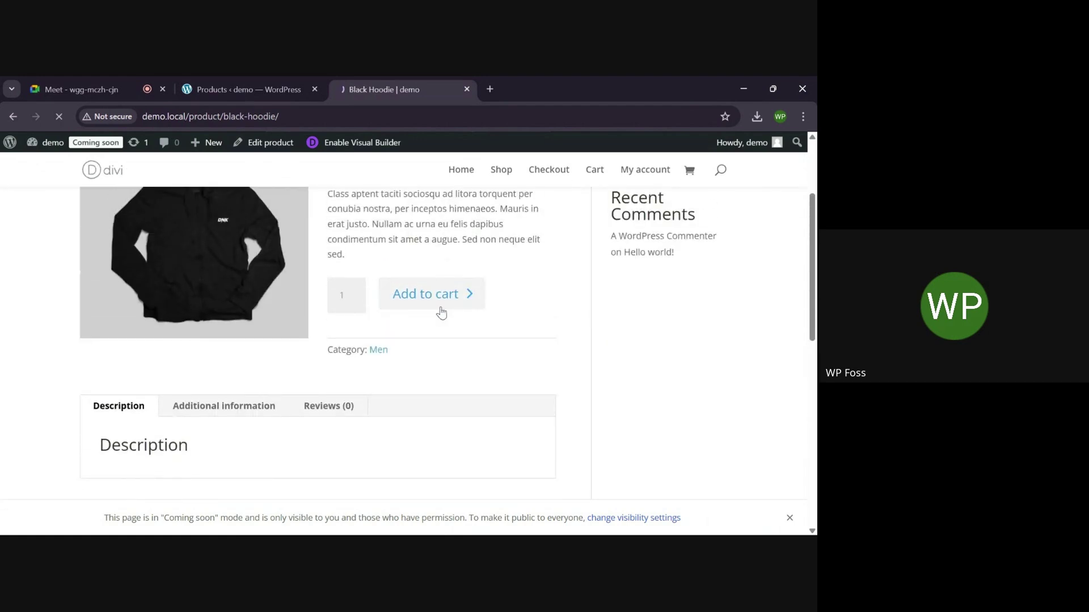
{"action": "scroll", "coordinate": [441, 307], "scroll_direction": "down", "scroll_amount": 3}
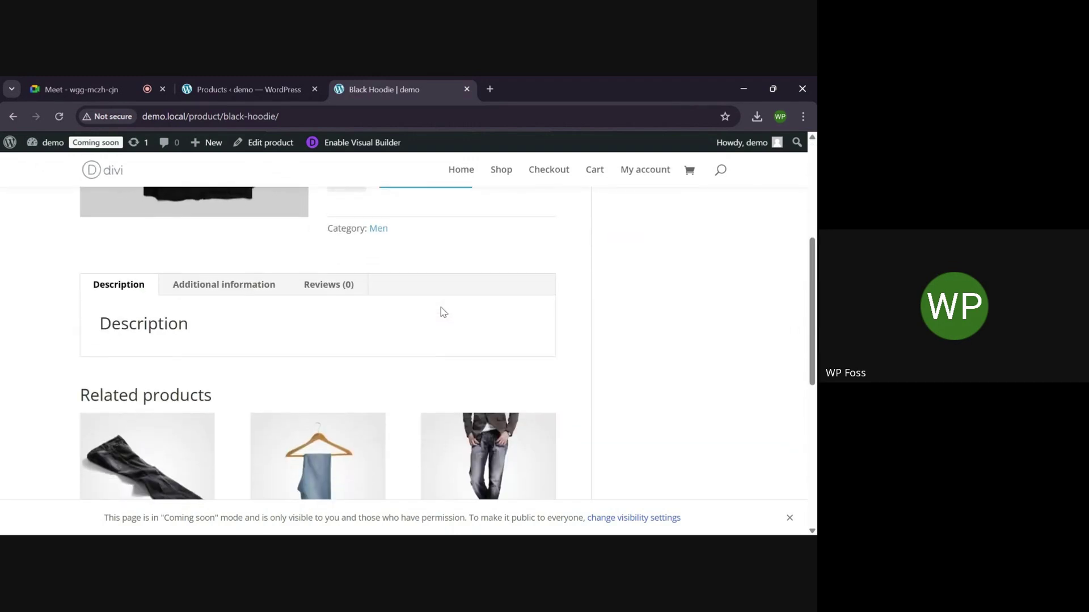
{"action": "scroll", "coordinate": [440, 304], "scroll_direction": "down", "scroll_amount": 2}
{"action": "scroll", "coordinate": [440, 306], "scroll_direction": "up", "scroll_amount": 6}
{"action": "left_click_drag", "start_coordinate": [328, 315], "coordinate": [462, 354]}
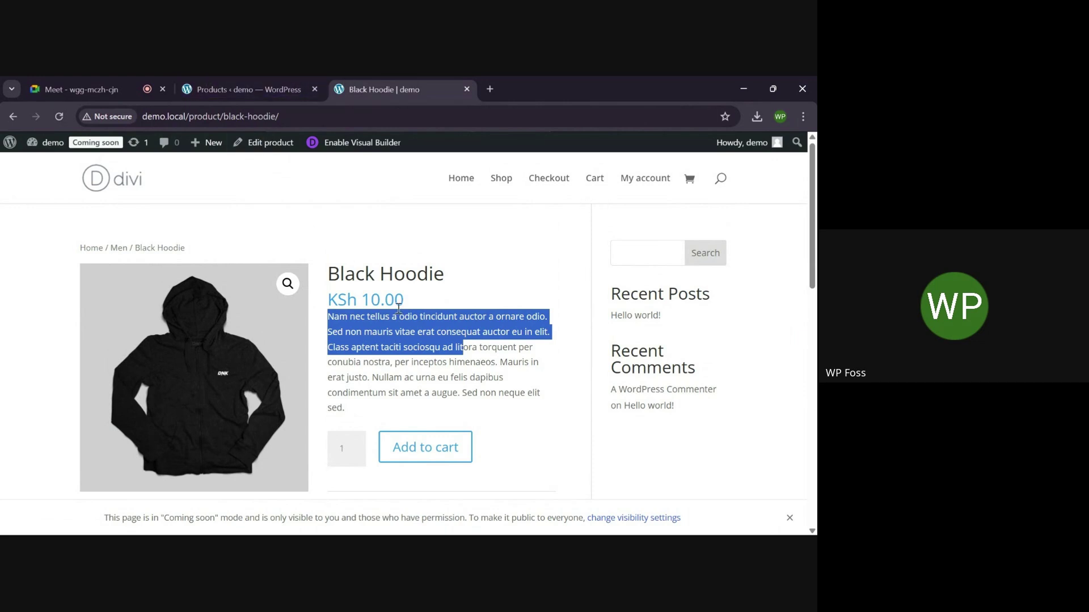
{"action": "scroll", "coordinate": [400, 307], "scroll_direction": "down", "scroll_amount": 2}
{"action": "scroll", "coordinate": [399, 309], "scroll_direction": "up", "scroll_amount": 2}
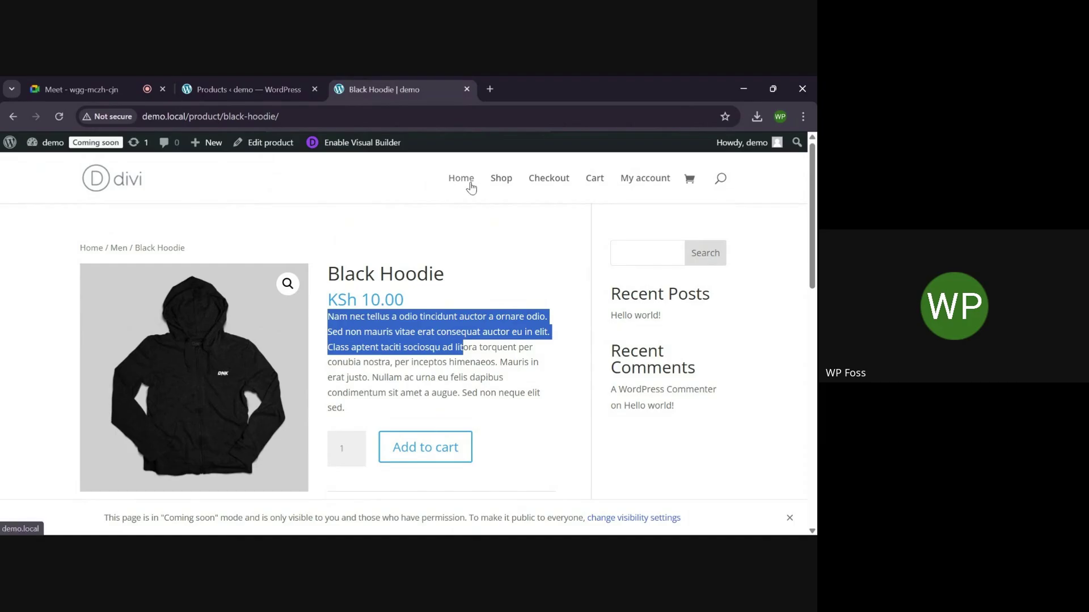
{"action": "left_click", "coordinate": [469, 185]}
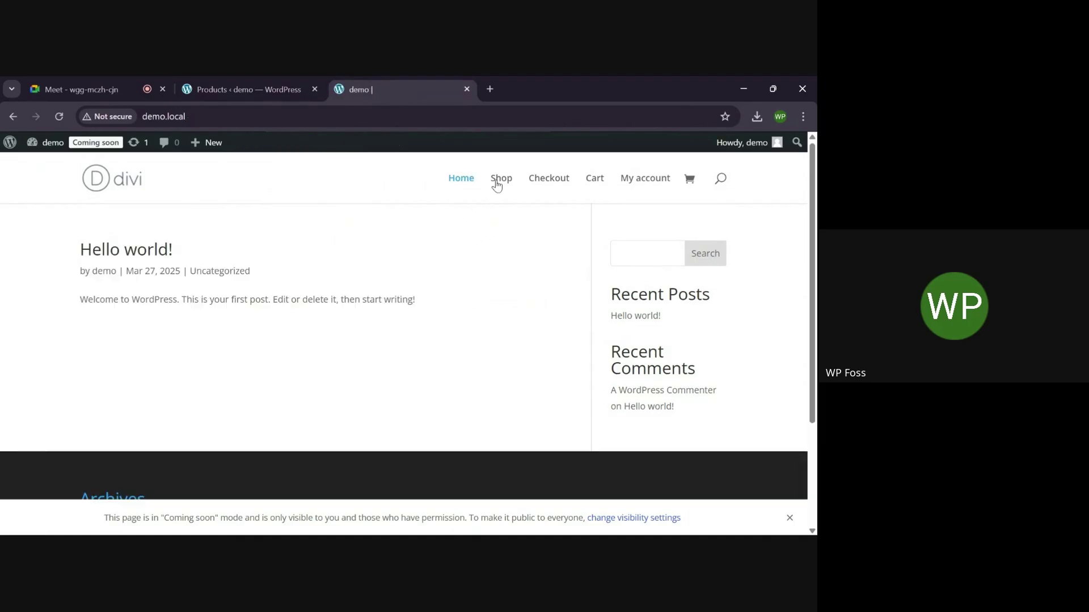
{"action": "left_click", "coordinate": [496, 185]}
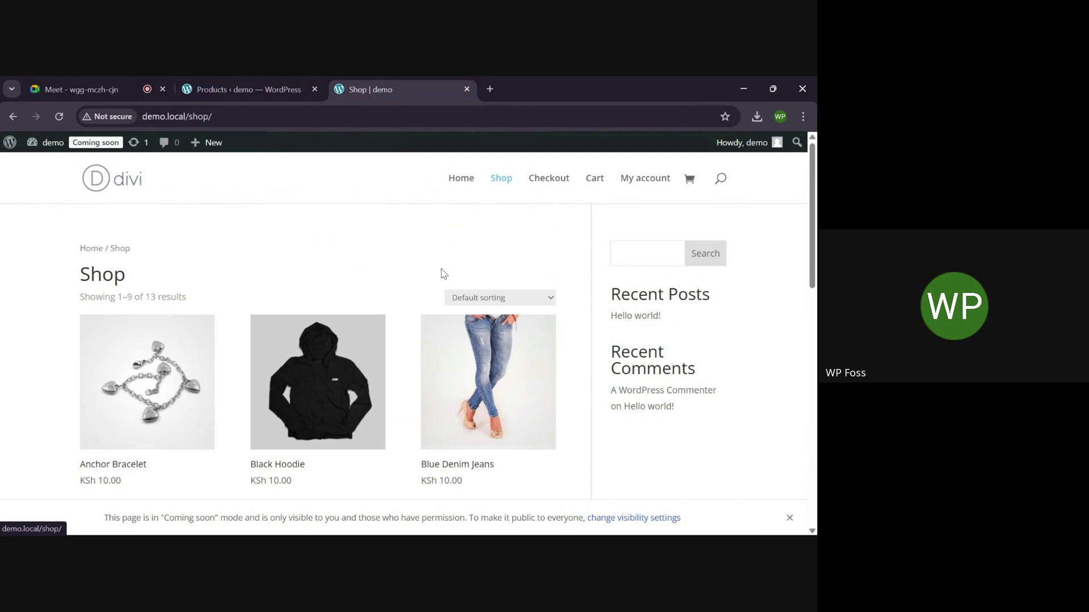
{"action": "scroll", "coordinate": [412, 310], "scroll_direction": "down", "scroll_amount": 3}
{"action": "scroll", "coordinate": [413, 310], "scroll_direction": "up", "scroll_amount": 3}
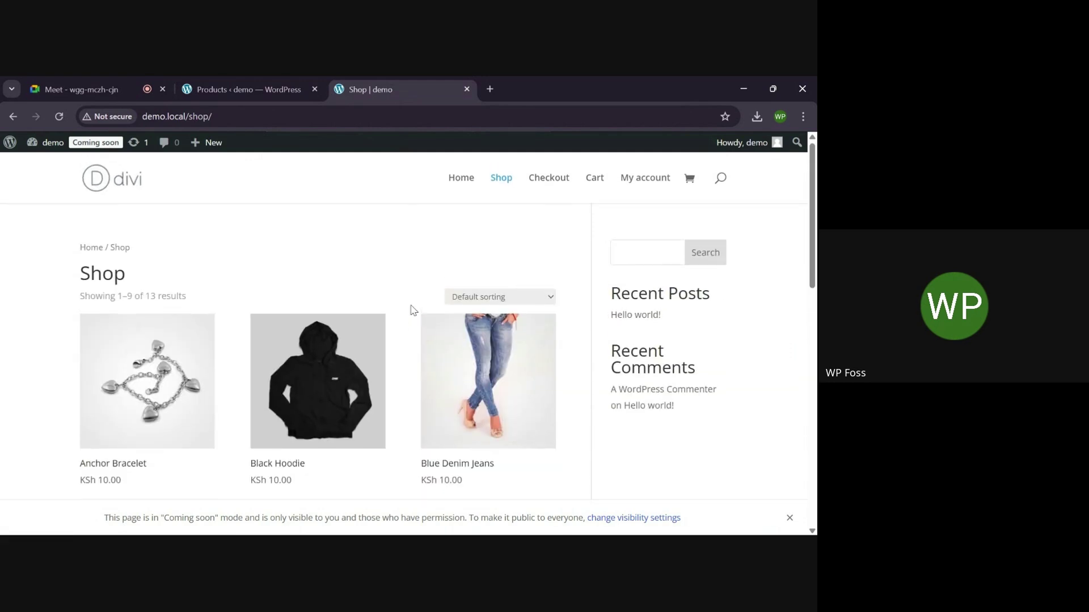
{"action": "scroll", "coordinate": [301, 295], "scroll_direction": "down", "scroll_amount": 1}
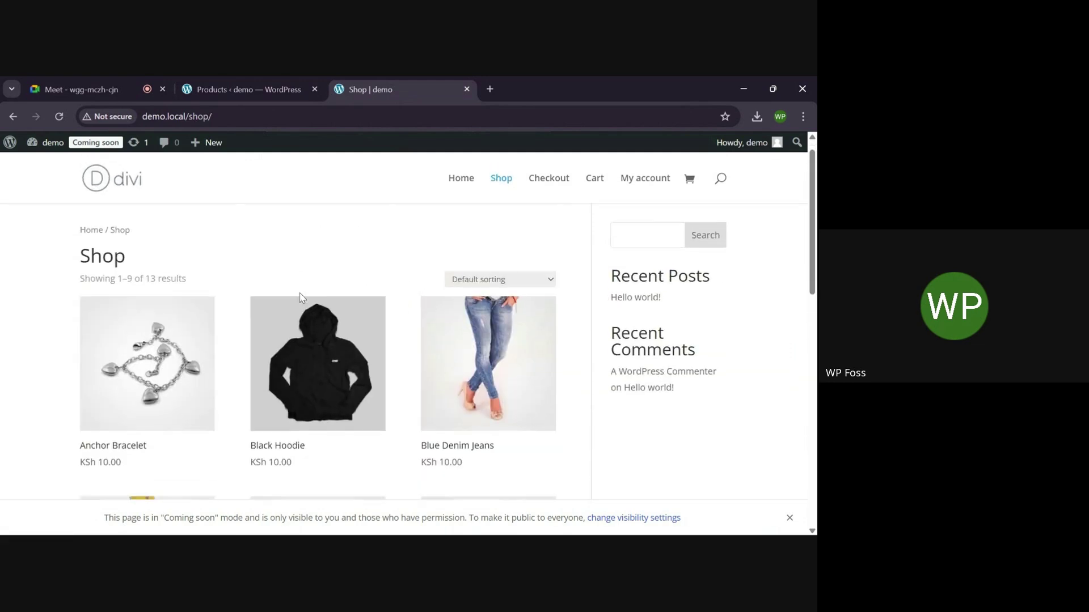
{"action": "scroll", "coordinate": [301, 295], "scroll_direction": "up", "scroll_amount": 1}
{"action": "scroll", "coordinate": [647, 362], "scroll_direction": "down", "scroll_amount": 2}
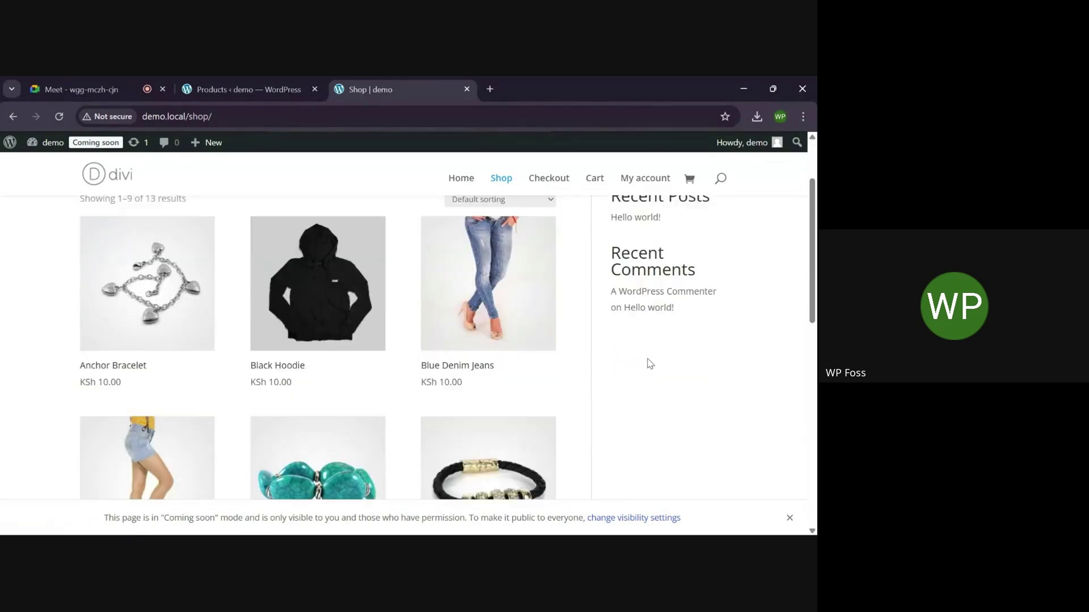
{"action": "scroll", "coordinate": [647, 362], "scroll_direction": "up", "scroll_amount": 2}
{"action": "scroll", "coordinate": [696, 292], "scroll_direction": "down", "scroll_amount": 1}
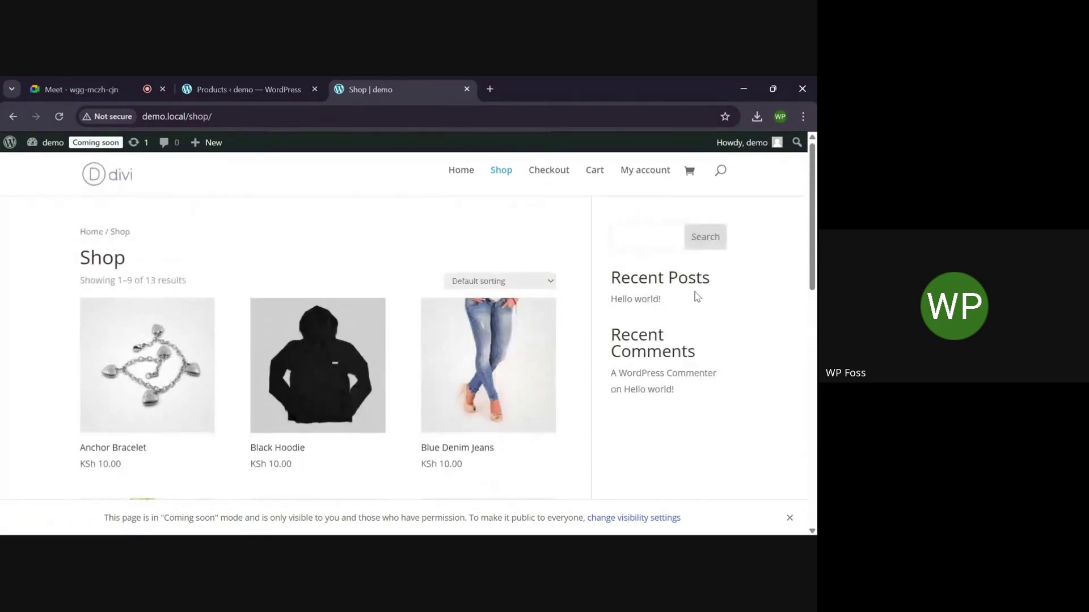
{"action": "scroll", "coordinate": [696, 292], "scroll_direction": "up", "scroll_amount": 1}
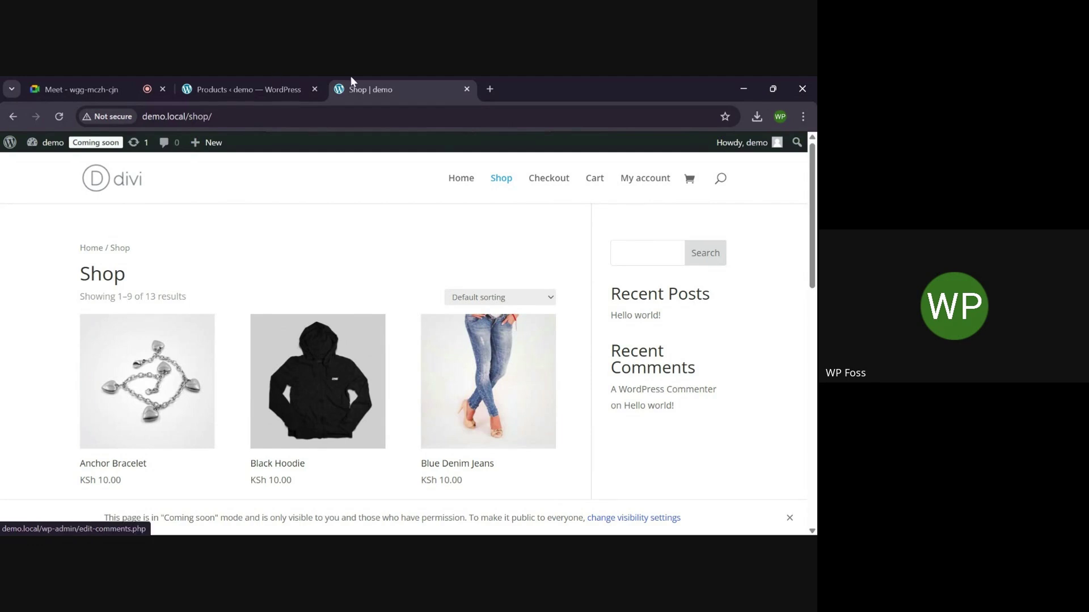
From Pages > All Pages in the admin, open the Shop page's editor in a new tab
{"action": "left_click", "coordinate": [254, 82]}
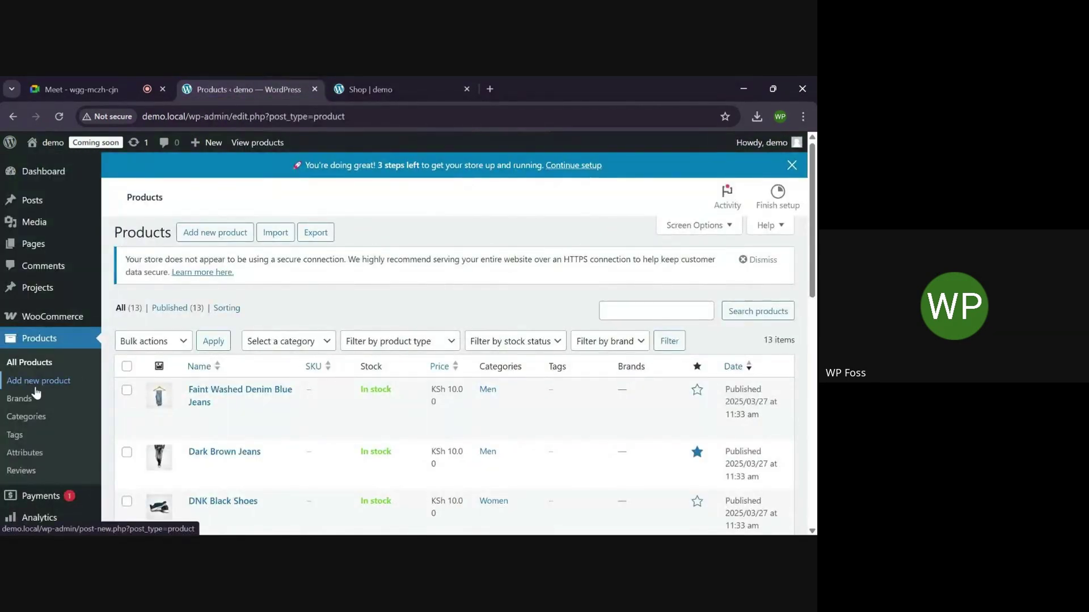
{"action": "scroll", "coordinate": [35, 392], "scroll_direction": "down", "scroll_amount": 3}
{"action": "mouse_move", "coordinate": [36, 392]}
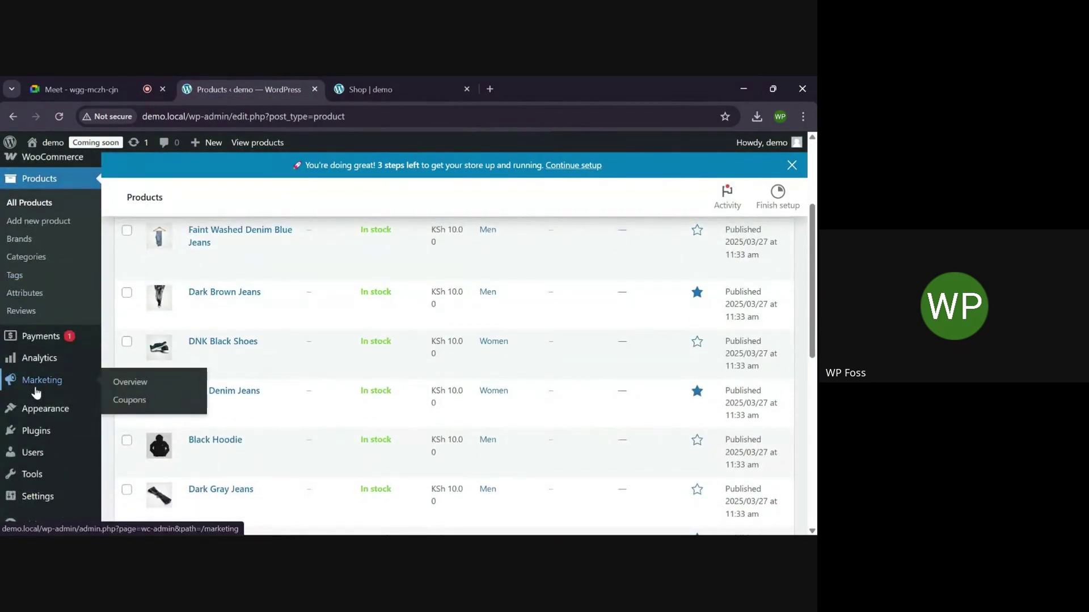
{"action": "scroll", "coordinate": [35, 397], "scroll_direction": "up", "scroll_amount": 3}
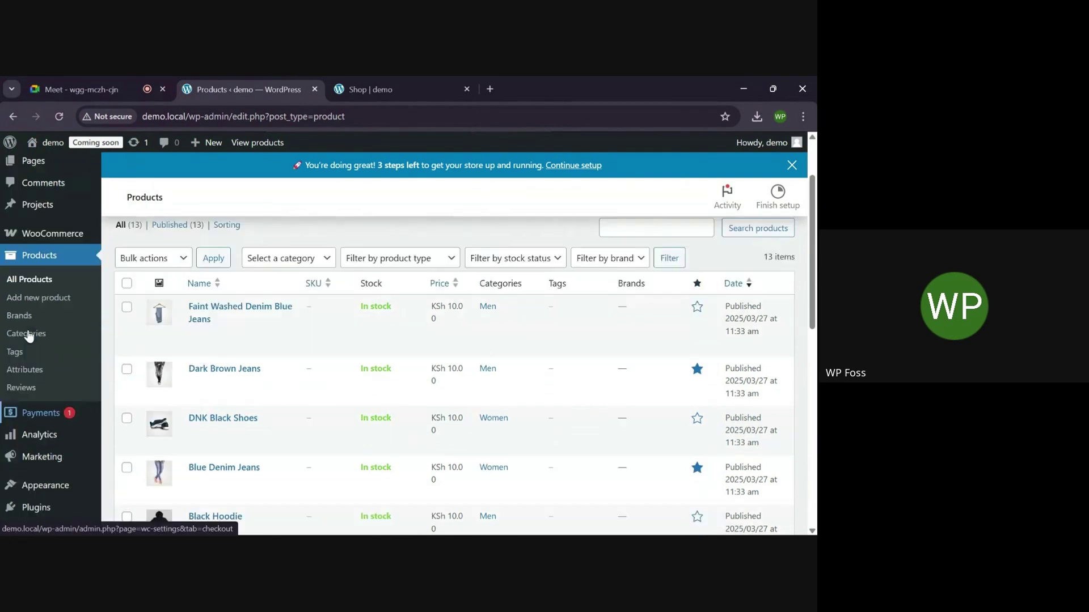
{"action": "mouse_move", "coordinate": [41, 254]}
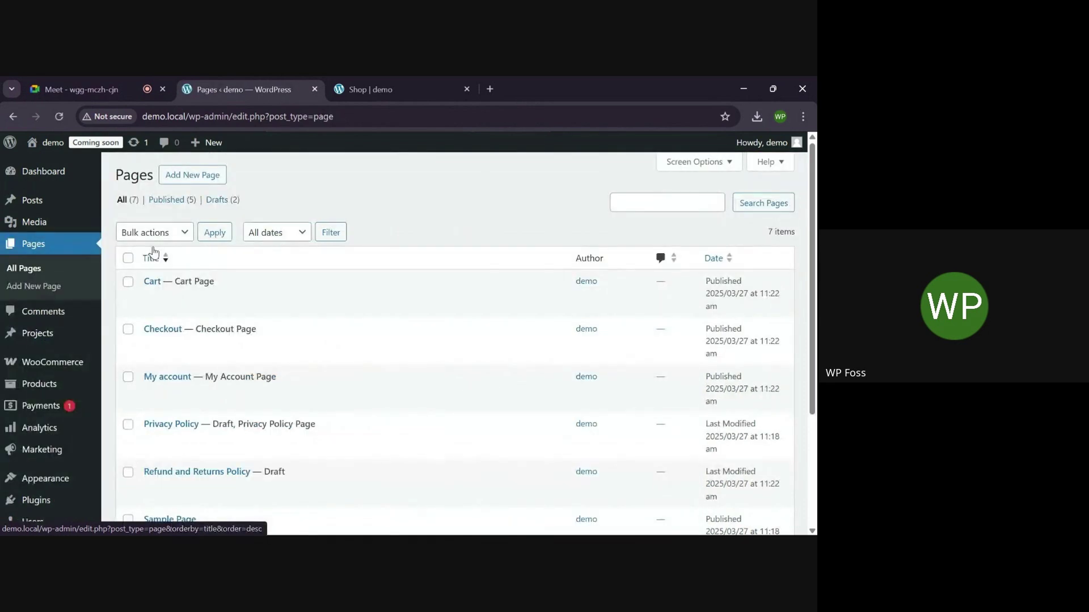
{"action": "scroll", "coordinate": [294, 352], "scroll_direction": "down", "scroll_amount": 1}
{"action": "scroll", "coordinate": [295, 357], "scroll_direction": "down", "scroll_amount": 1}
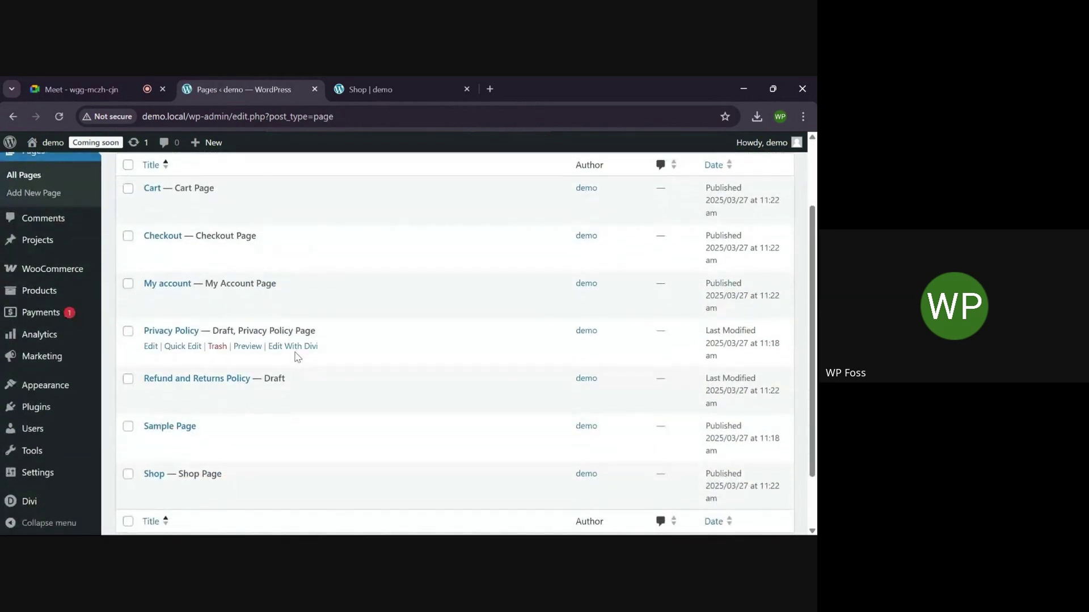
{"action": "scroll", "coordinate": [295, 357], "scroll_direction": "down", "scroll_amount": 1}
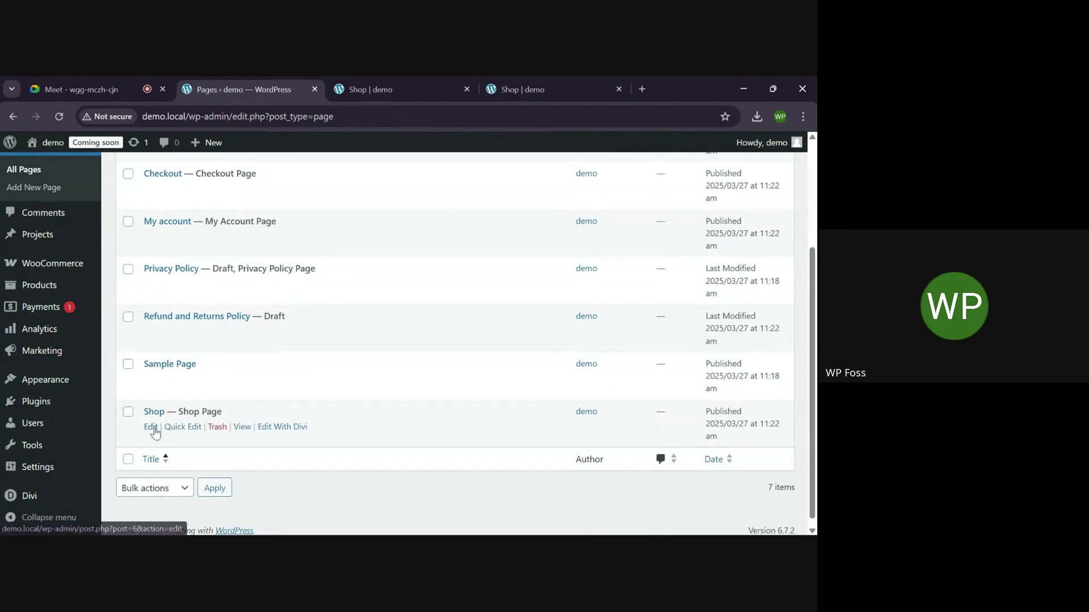
{"action": "right_click", "coordinate": [155, 431]}
{"action": "left_click", "coordinate": [209, 285]}
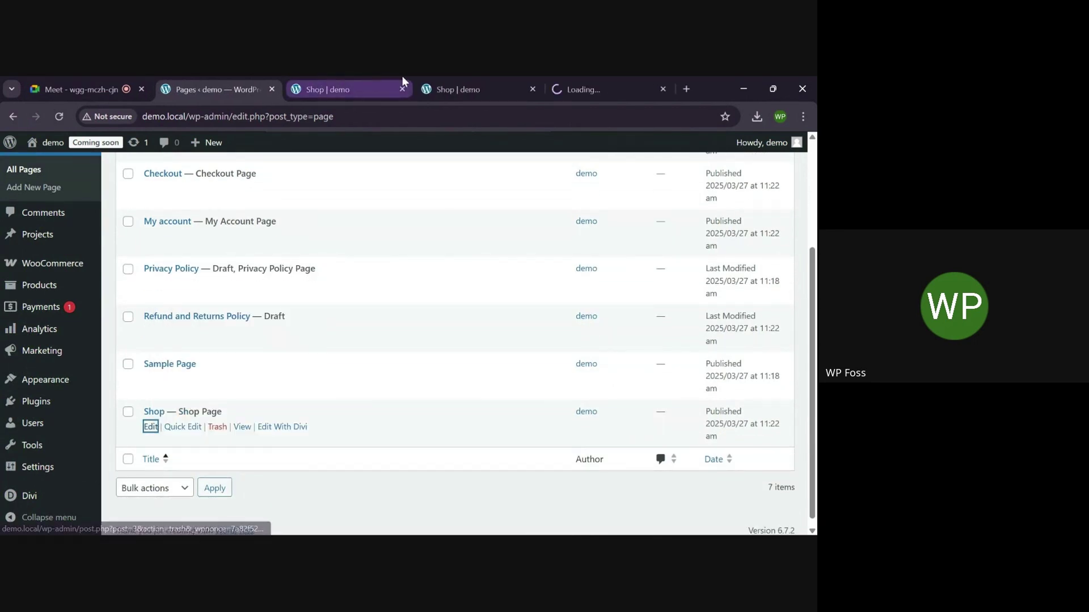
Close both Shop storefront tabs and switch to the Shop editor tab
{"action": "left_click", "coordinate": [533, 89]}
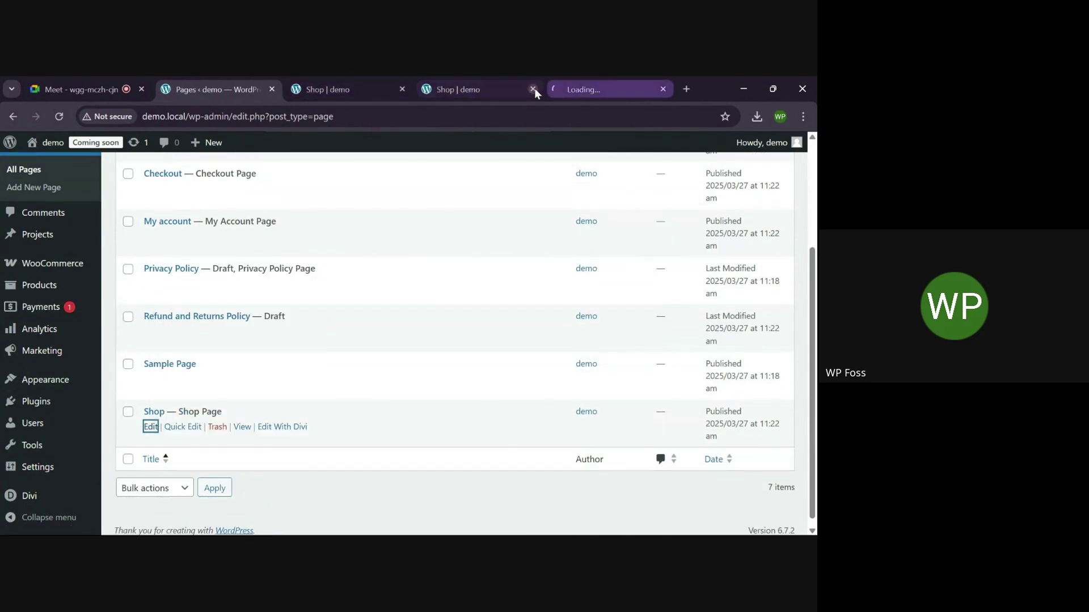
{"action": "left_click", "coordinate": [402, 90]}
{"action": "left_click", "coordinate": [340, 80]}
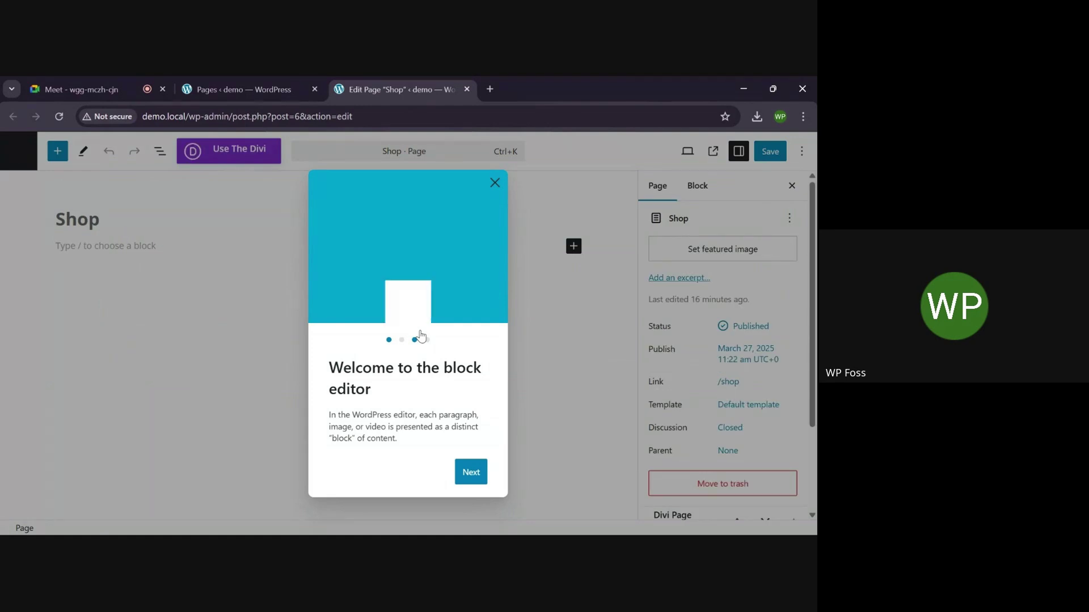
Dismiss the block editor guide, switch Shop to the Divi Builder and launch the visual builder
{"action": "left_click", "coordinate": [495, 183]}
{"action": "left_click", "coordinate": [230, 153]}
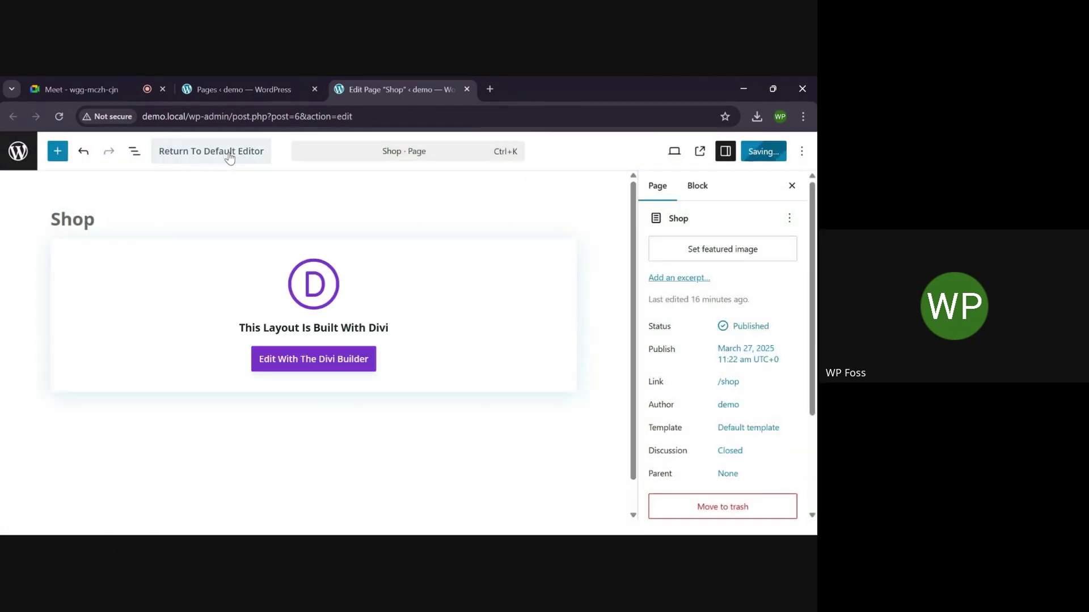
{"action": "left_click", "coordinate": [326, 357]}
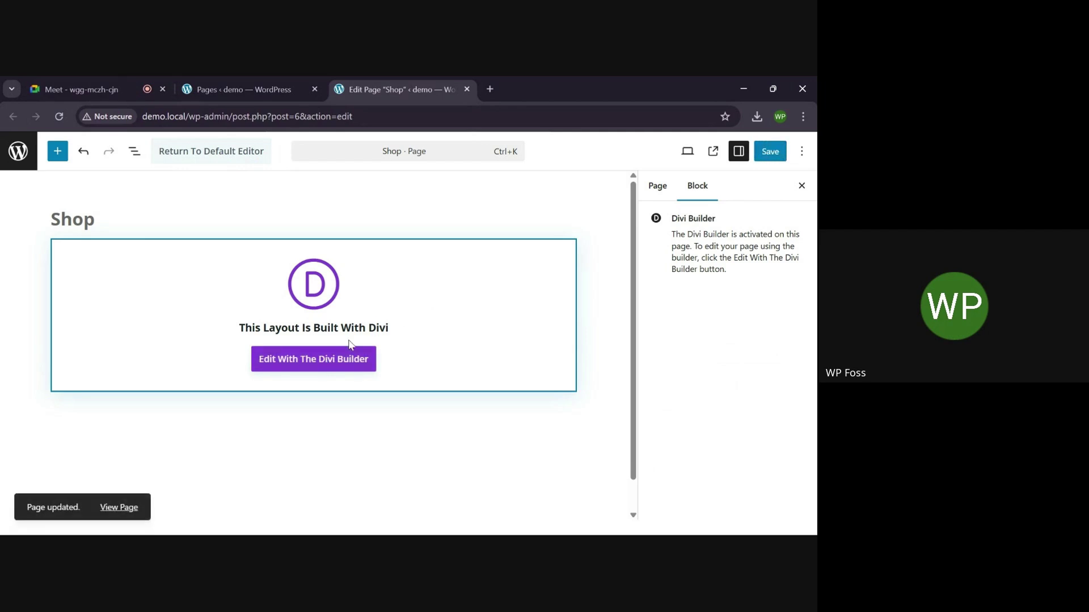
{"action": "left_click", "coordinate": [329, 364]}
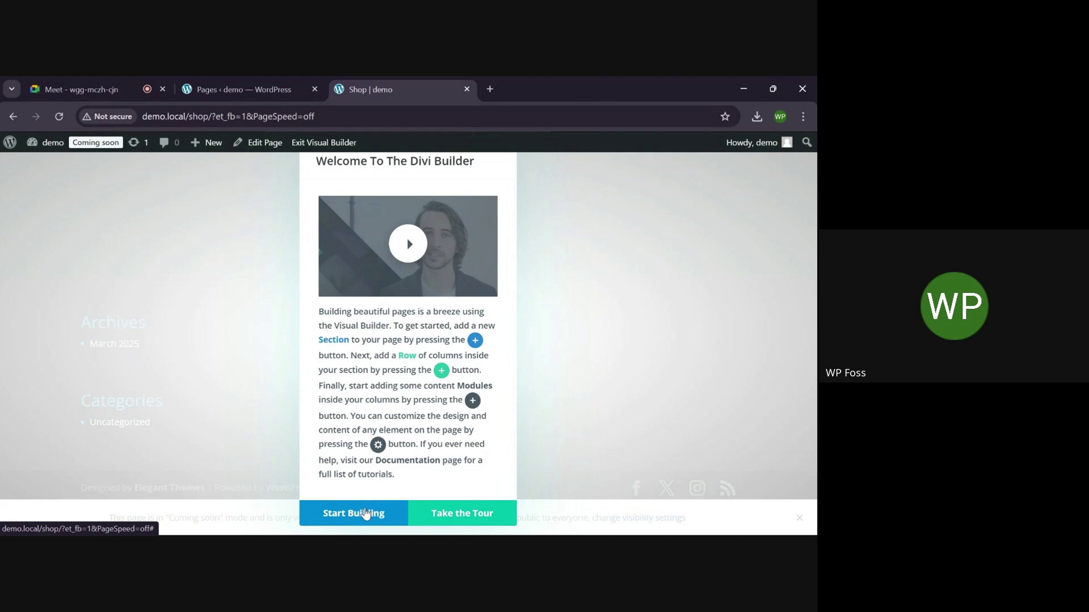
Browse premade layouts filtered to Online Store and view the Auto Parts layout details
{"action": "left_click", "coordinate": [367, 506]}
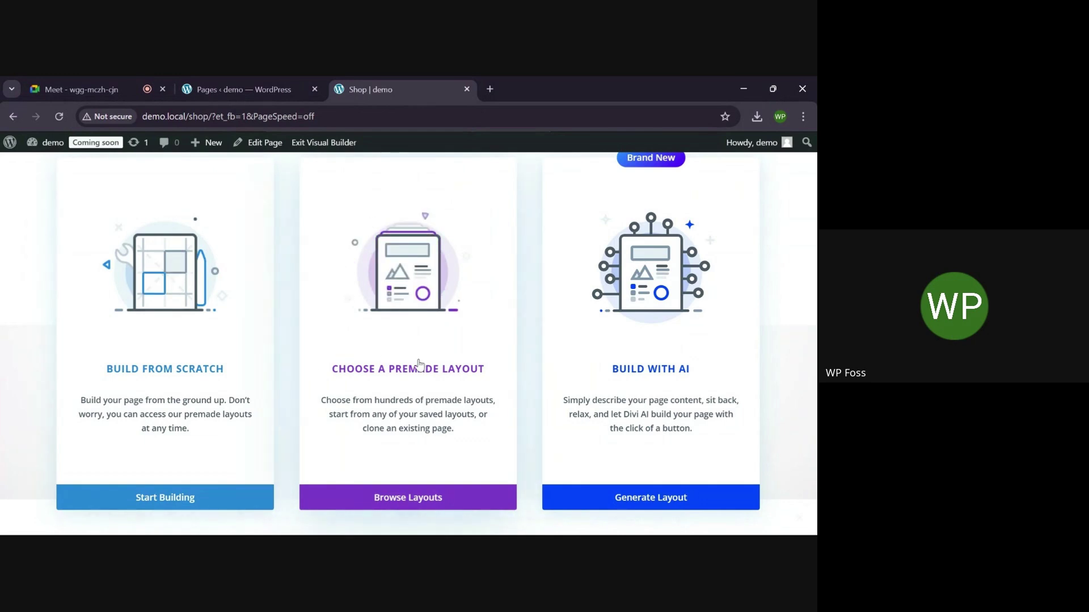
{"action": "left_click", "coordinate": [407, 502]}
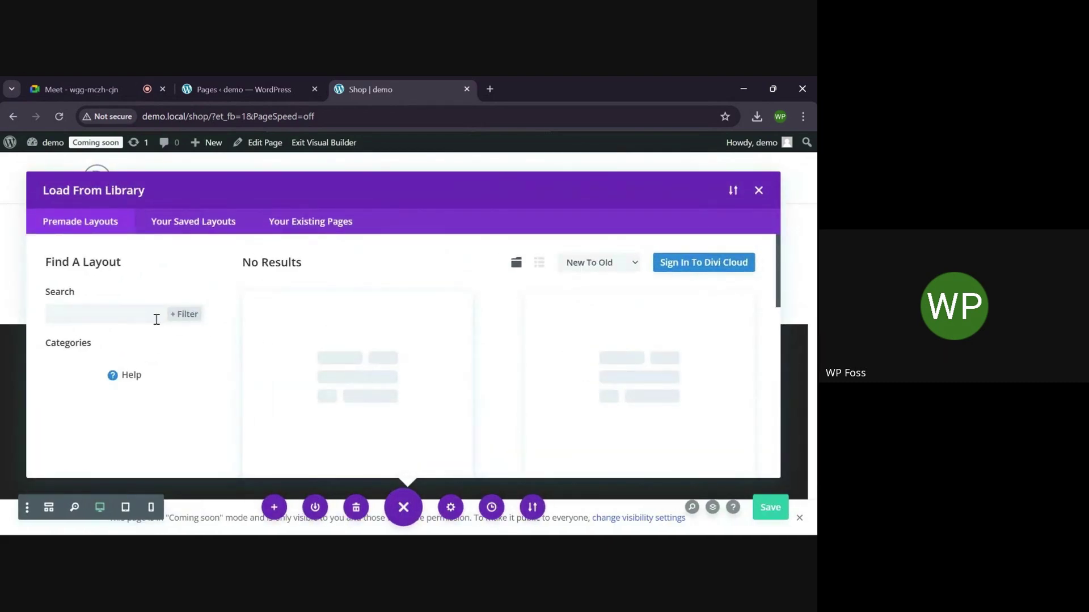
{"action": "scroll", "coordinate": [156, 321], "scroll_direction": "down", "scroll_amount": 3}
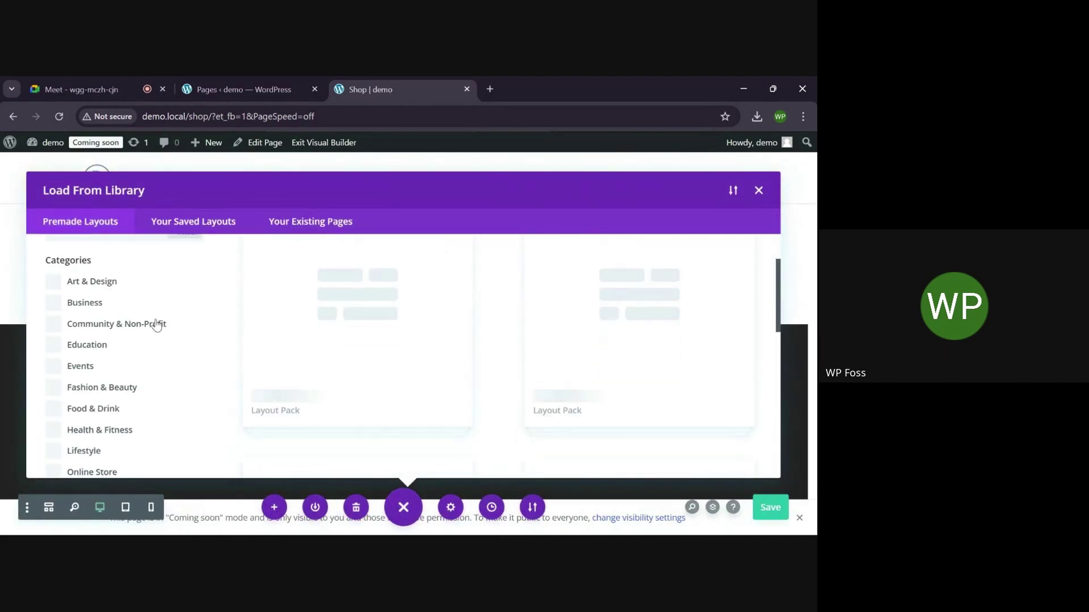
{"action": "left_click", "coordinate": [112, 381]}
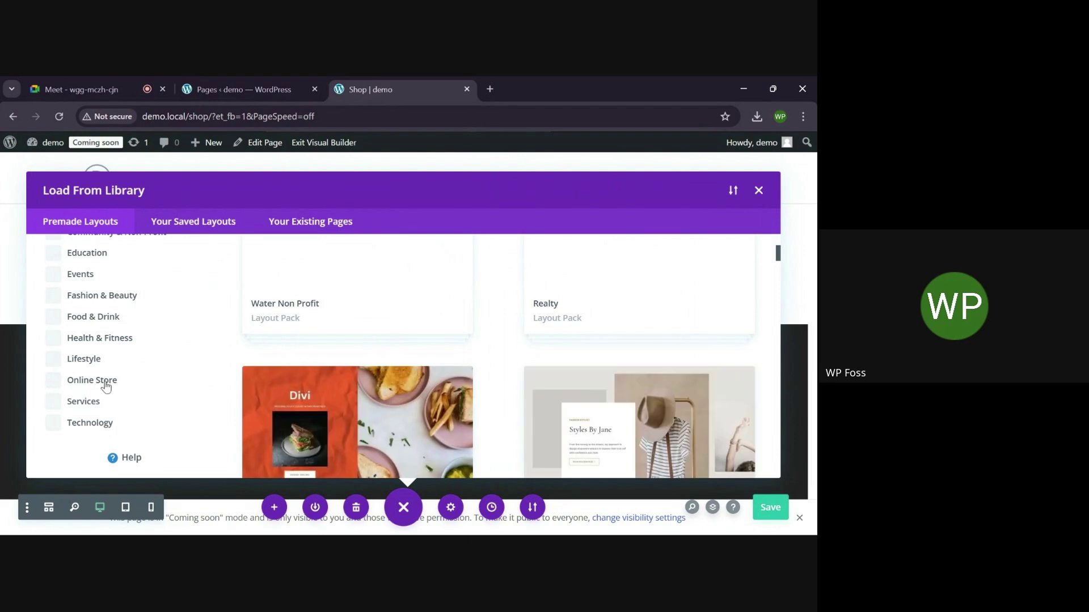
{"action": "scroll", "coordinate": [408, 345], "scroll_direction": "down", "scroll_amount": 1}
{"action": "scroll", "coordinate": [408, 345], "scroll_direction": "down", "scroll_amount": 10}
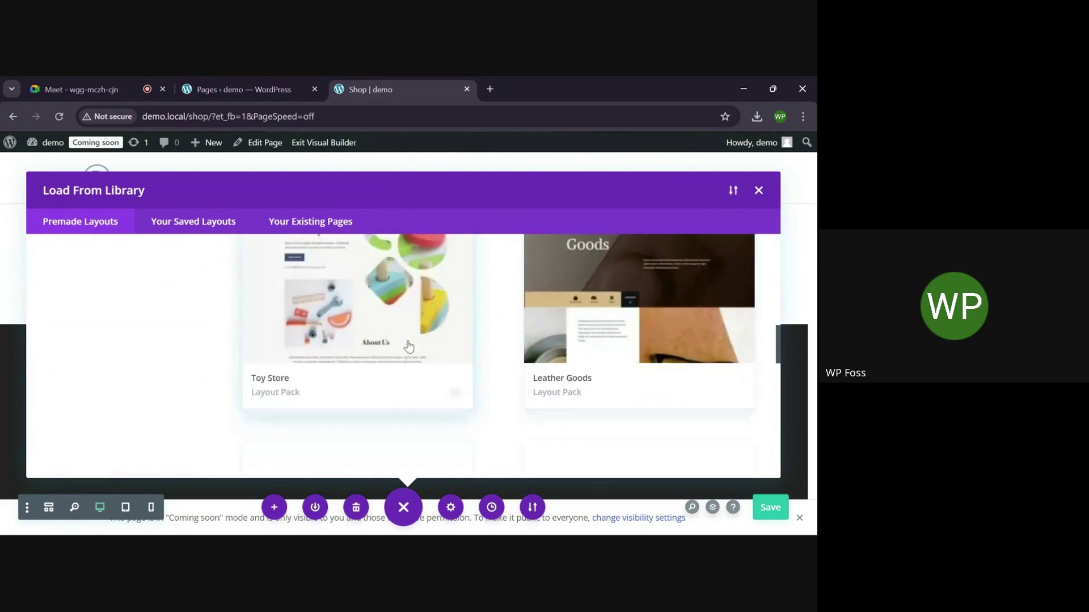
{"action": "scroll", "coordinate": [408, 344], "scroll_direction": "up", "scroll_amount": 10}
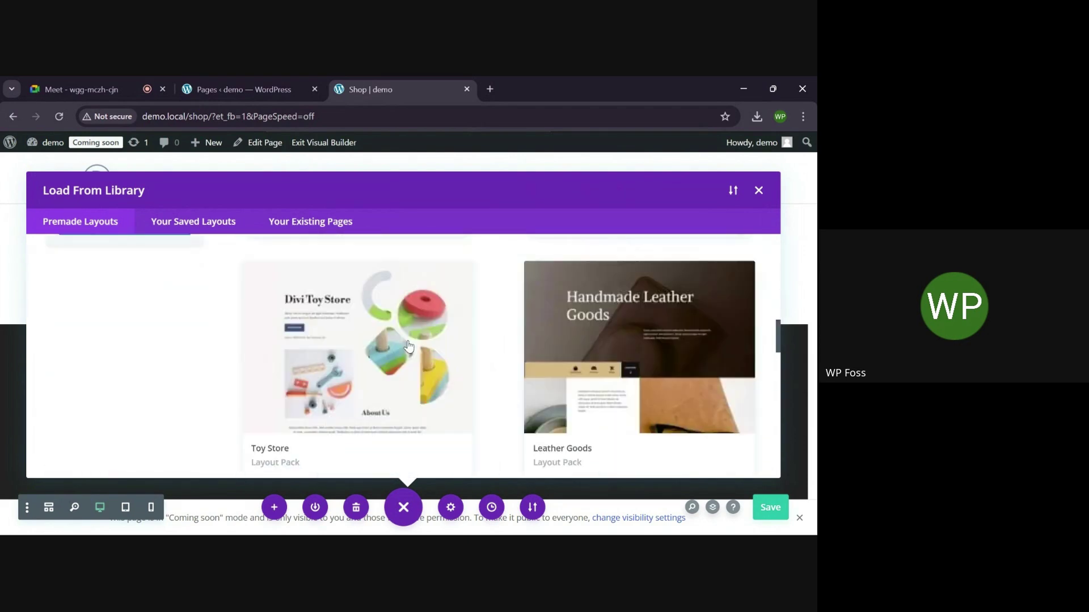
{"action": "scroll", "coordinate": [408, 345], "scroll_direction": "down", "scroll_amount": 2}
{"action": "scroll", "coordinate": [409, 346], "scroll_direction": "up", "scroll_amount": 2}
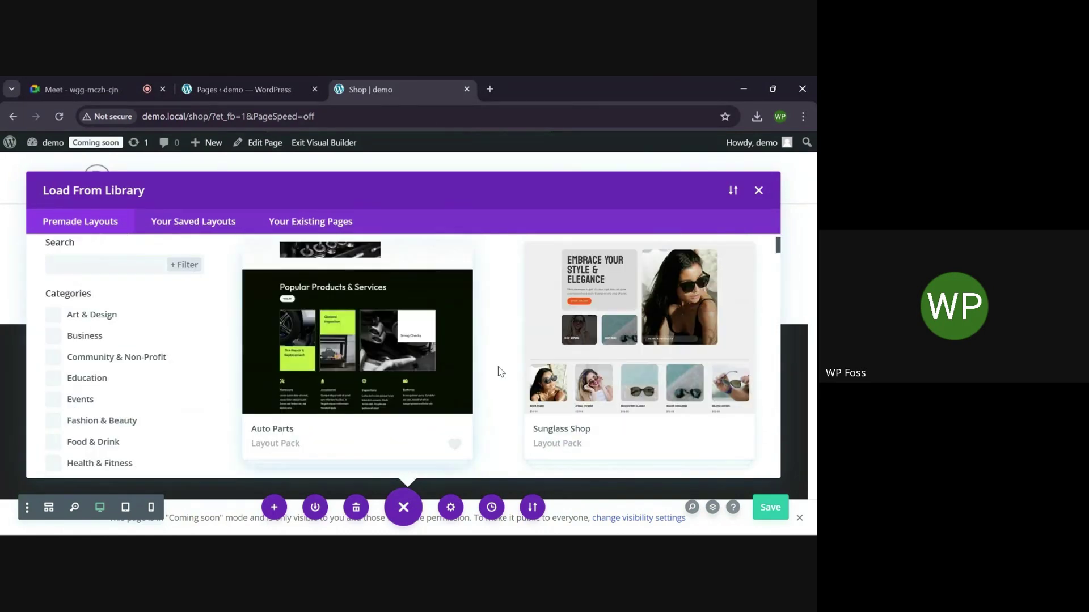
{"action": "left_click", "coordinate": [443, 336]}
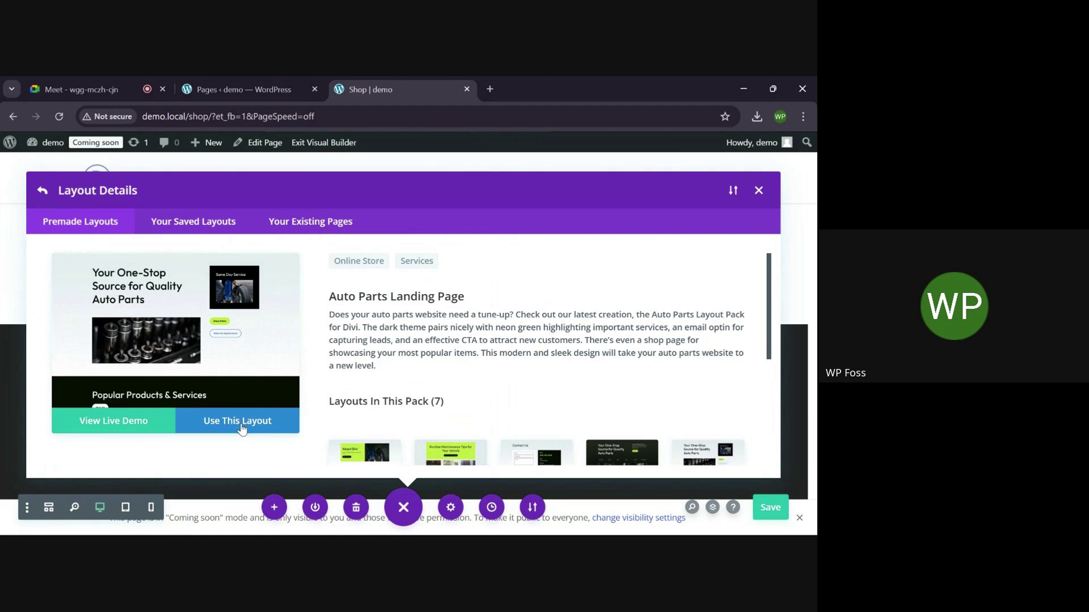
Browse the Auto Parts Landing live demo in a new tab, then go back to the Shop builder tab
{"action": "left_click", "coordinate": [115, 429]}
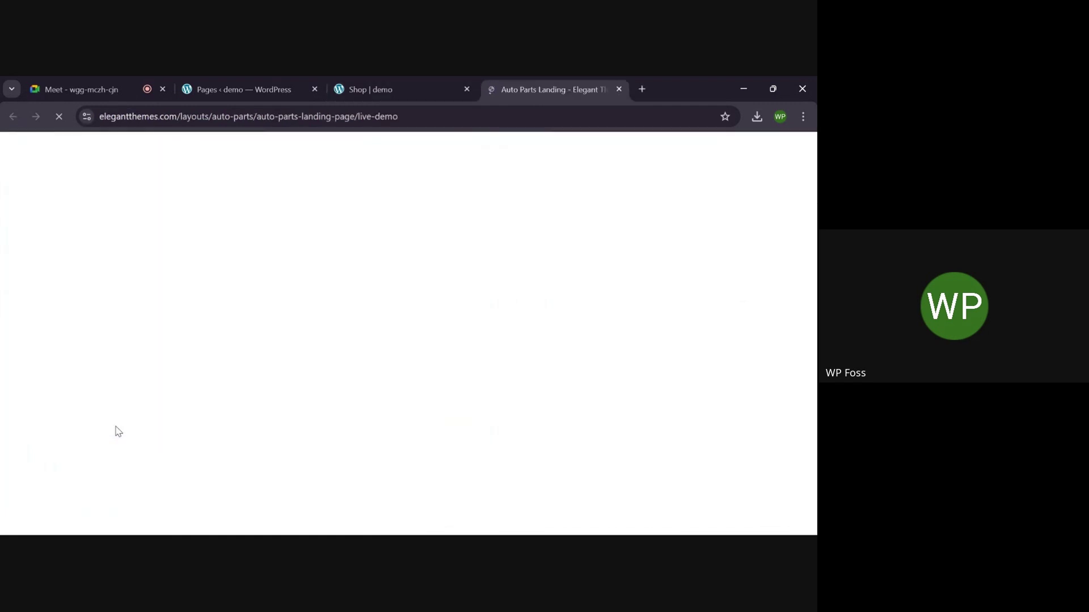
{"action": "scroll", "coordinate": [389, 396], "scroll_direction": "down", "scroll_amount": 10}
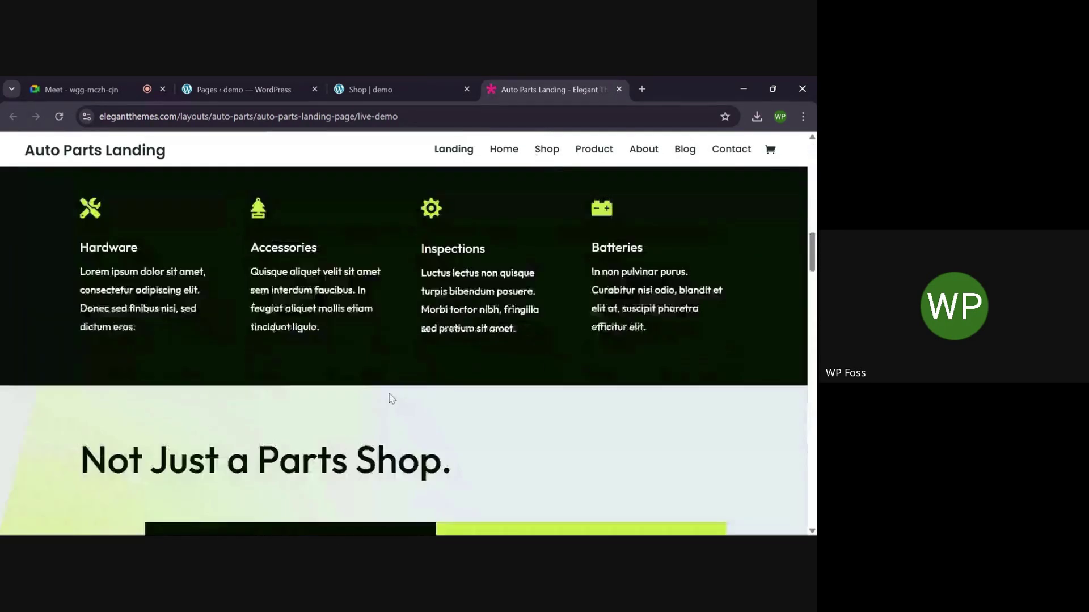
{"action": "scroll", "coordinate": [390, 399], "scroll_direction": "down", "scroll_amount": 15}
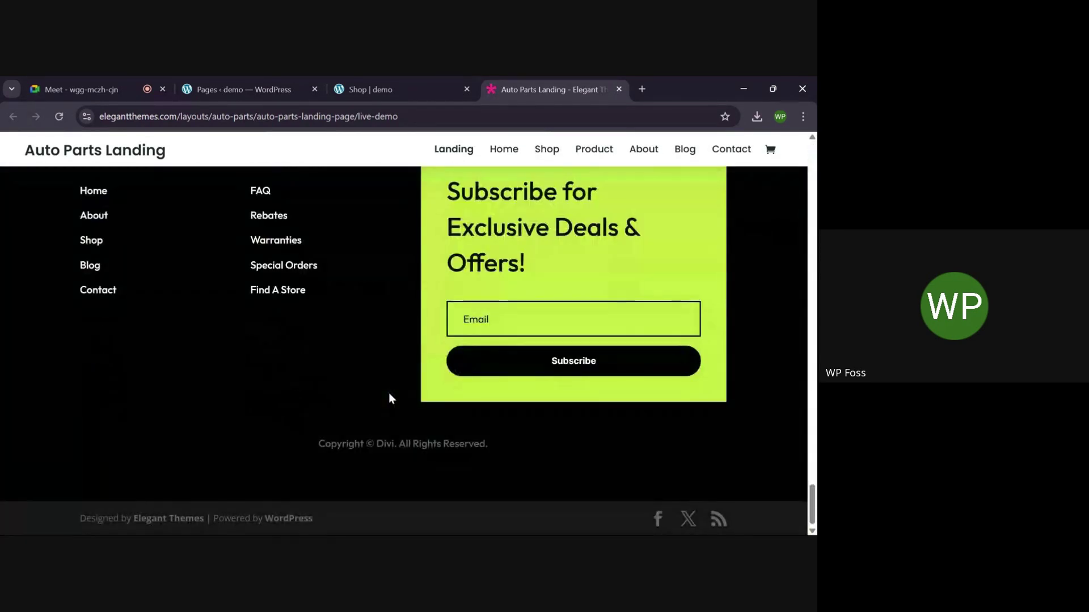
{"action": "scroll", "coordinate": [389, 399], "scroll_direction": "up", "scroll_amount": 10}
{"action": "left_click", "coordinate": [408, 89]}
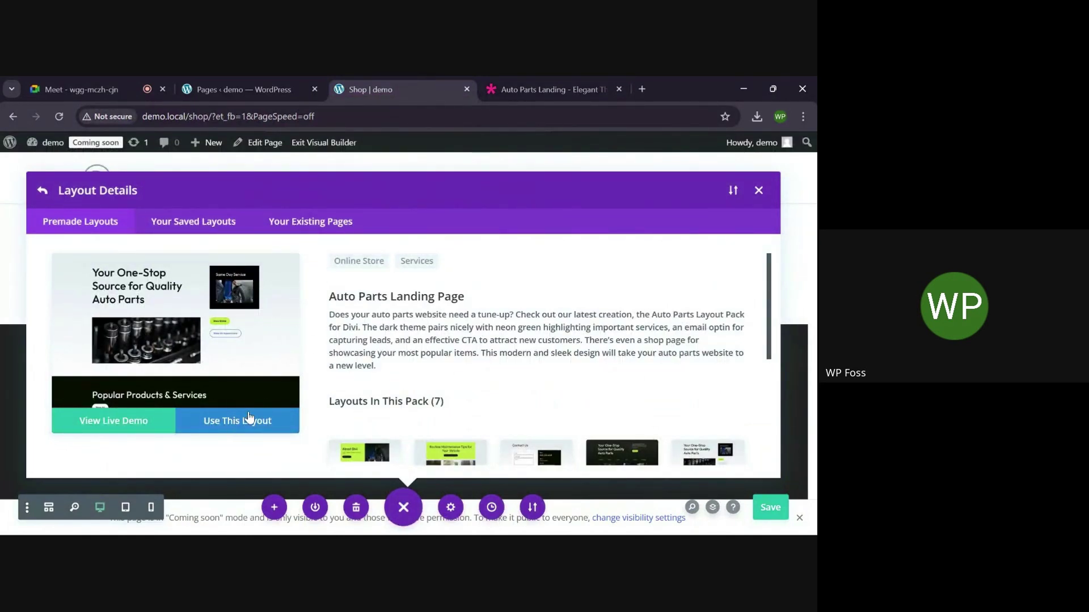
Import the Auto Parts landing layout with its design presets onto the Shop page
{"action": "left_click", "coordinate": [250, 419]}
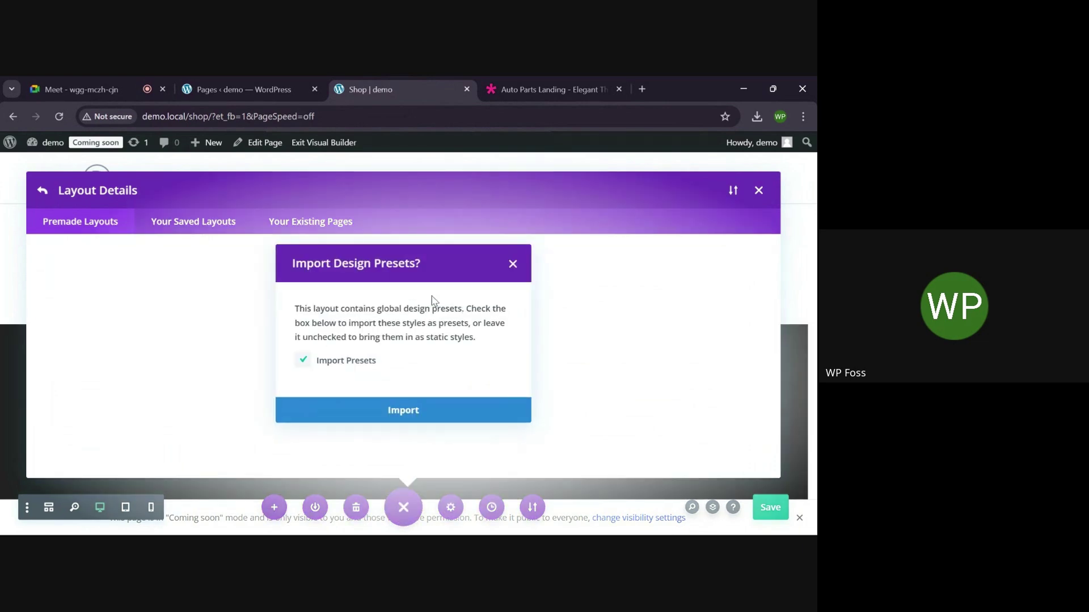
{"action": "left_click", "coordinate": [385, 409]}
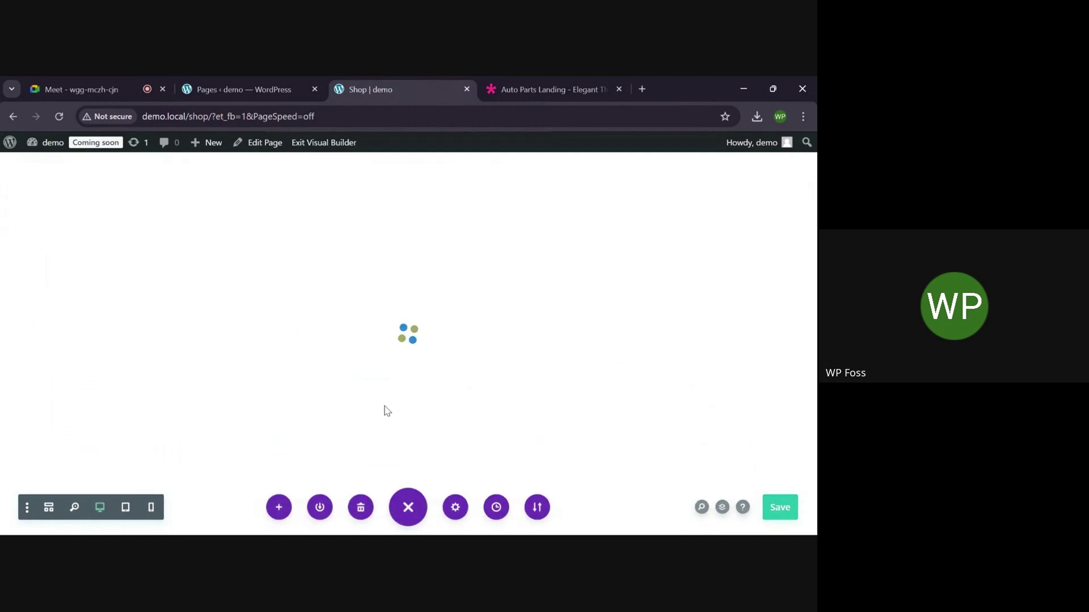
{"action": "scroll", "coordinate": [385, 406], "scroll_direction": "down", "scroll_amount": 10}
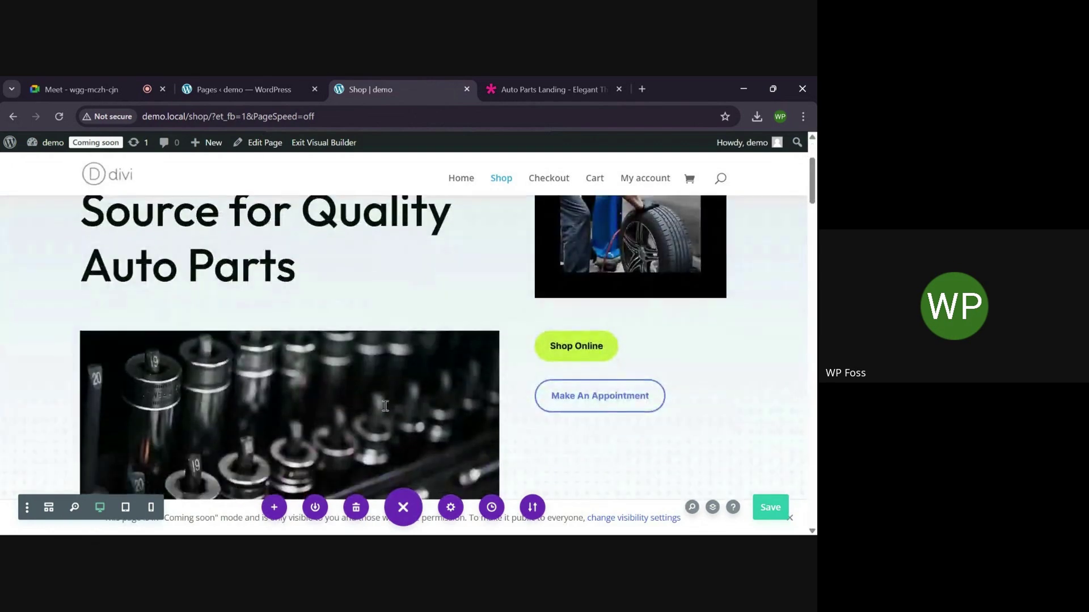
{"action": "scroll", "coordinate": [384, 406], "scroll_direction": "up", "scroll_amount": 10}
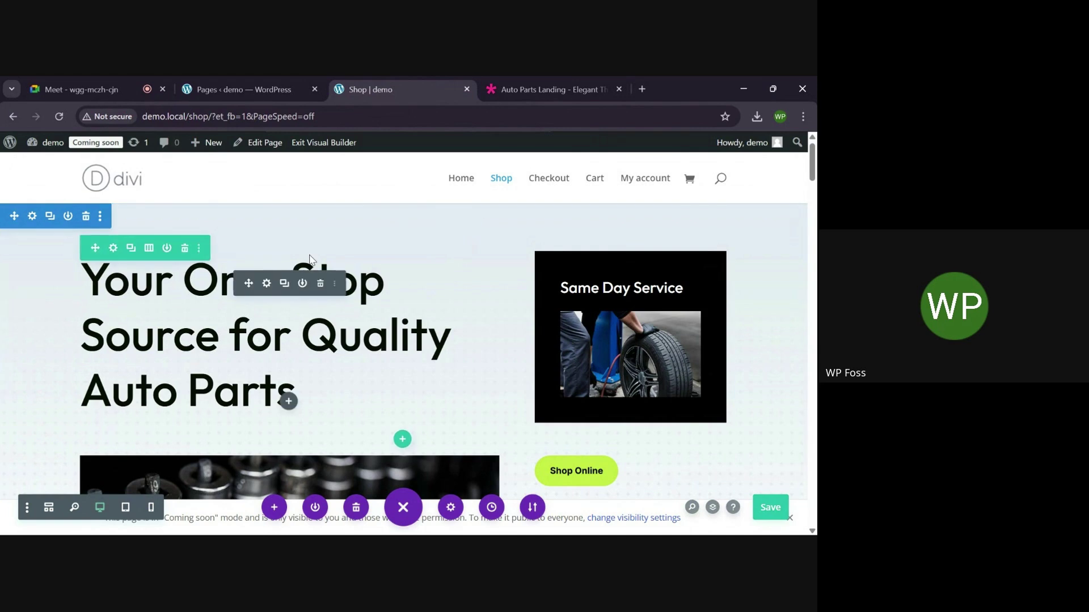
{"action": "scroll", "coordinate": [311, 260], "scroll_direction": "down", "scroll_amount": 1}
{"action": "scroll", "coordinate": [310, 260], "scroll_direction": "up", "scroll_amount": 1}
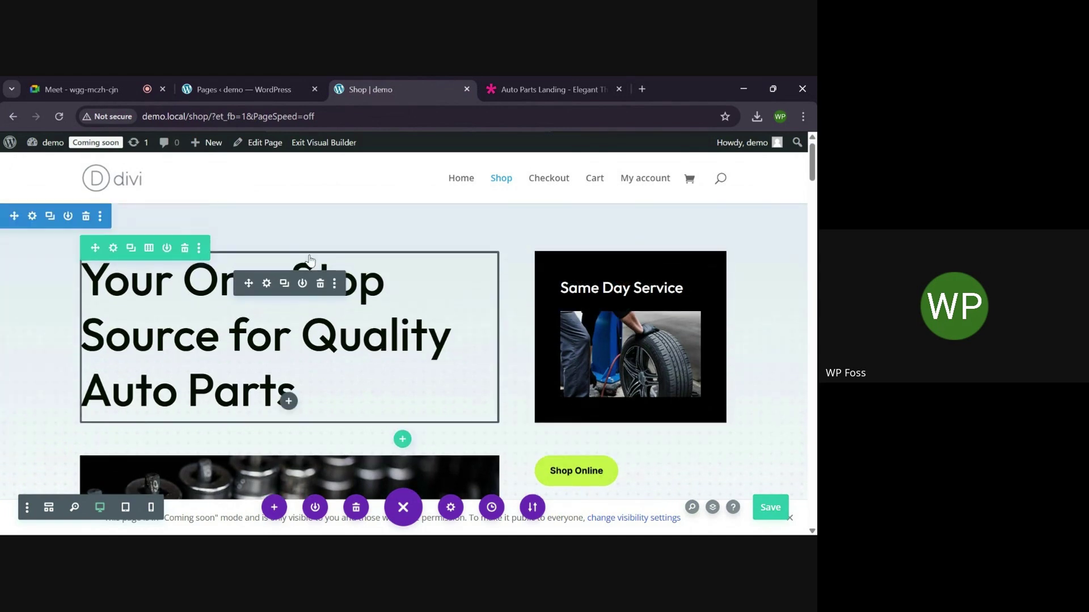
{"action": "scroll", "coordinate": [449, 308], "scroll_direction": "down", "scroll_amount": 15}
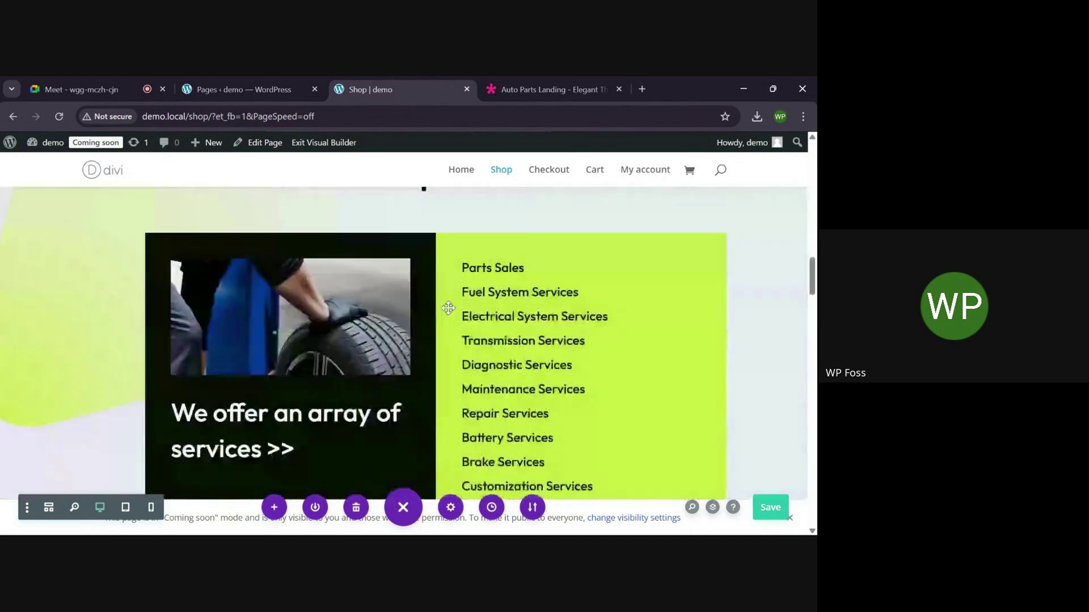
{"action": "scroll", "coordinate": [449, 308], "scroll_direction": "down", "scroll_amount": 5}
{"action": "scroll", "coordinate": [448, 308], "scroll_direction": "up", "scroll_amount": 10}
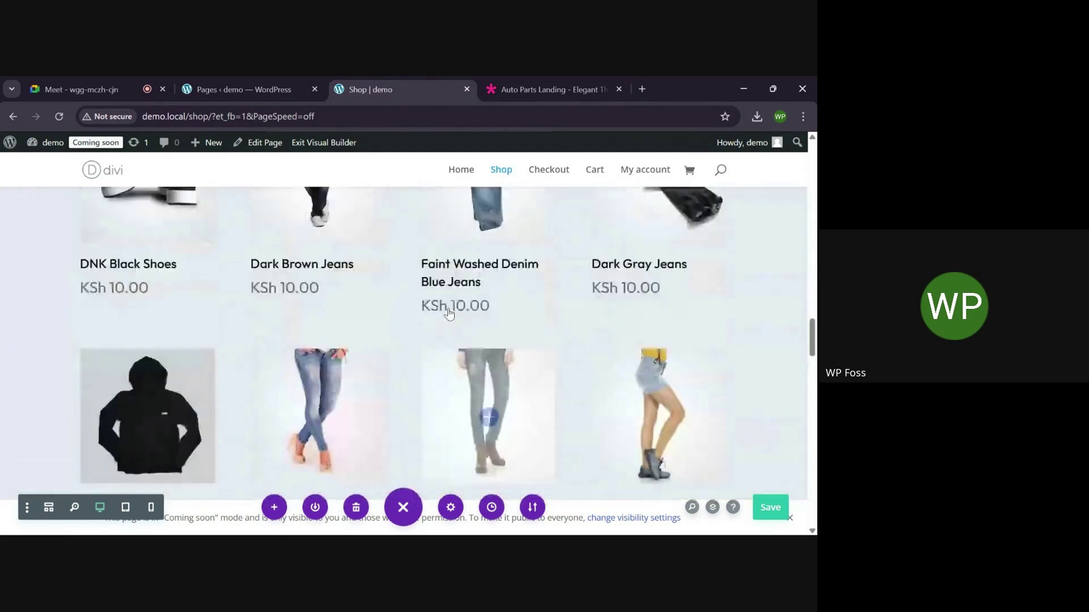
{"action": "scroll", "coordinate": [448, 308], "scroll_direction": "down", "scroll_amount": 5}
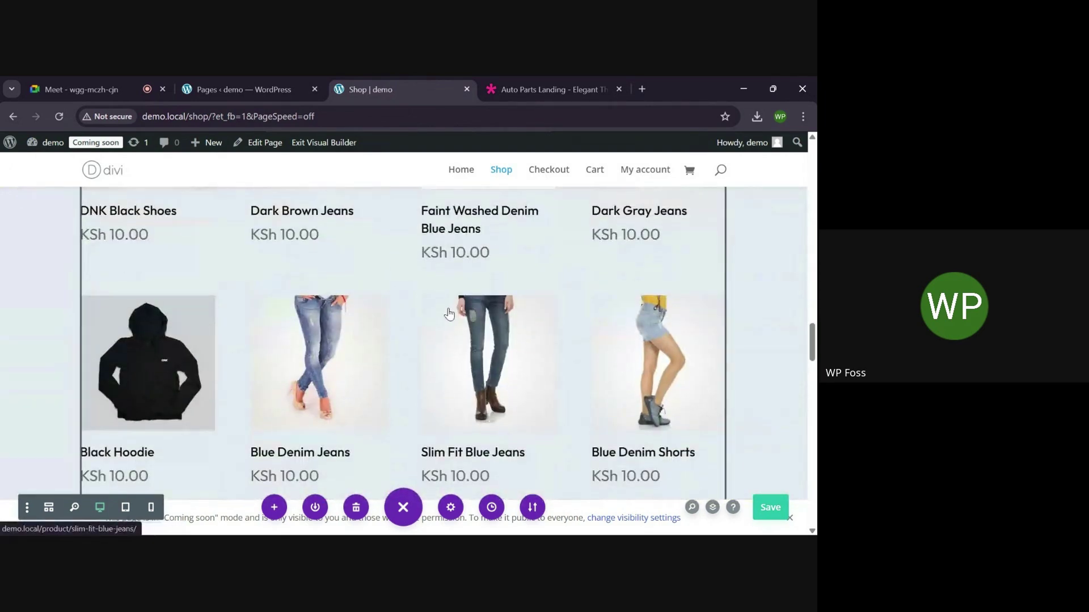
Delete the top hero section about quality auto parts
{"action": "scroll", "coordinate": [449, 314], "scroll_direction": "up", "scroll_amount": 5}
{"action": "scroll", "coordinate": [449, 313], "scroll_direction": "down", "scroll_amount": 2}
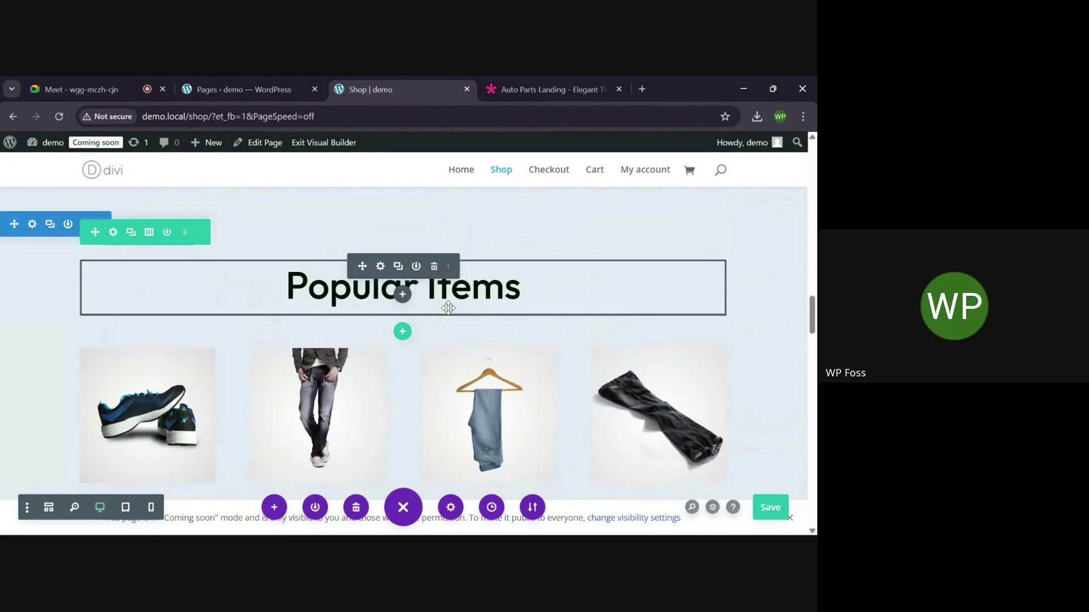
{"action": "scroll", "coordinate": [449, 313], "scroll_direction": "down", "scroll_amount": 5}
{"action": "scroll", "coordinate": [369, 386], "scroll_direction": "down", "scroll_amount": 15}
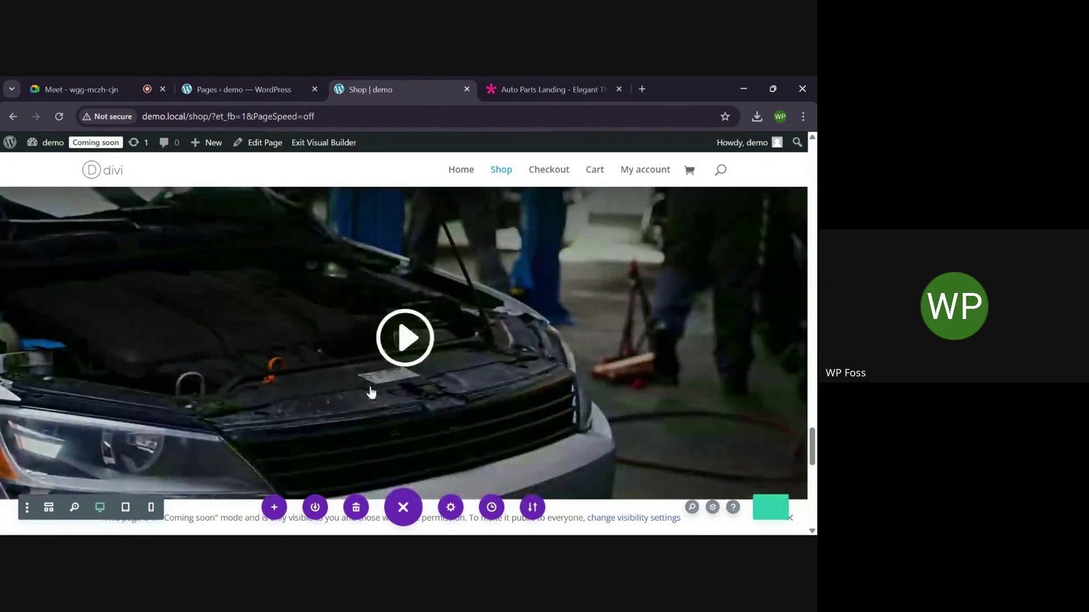
{"action": "scroll", "coordinate": [370, 386], "scroll_direction": "up", "scroll_amount": 2}
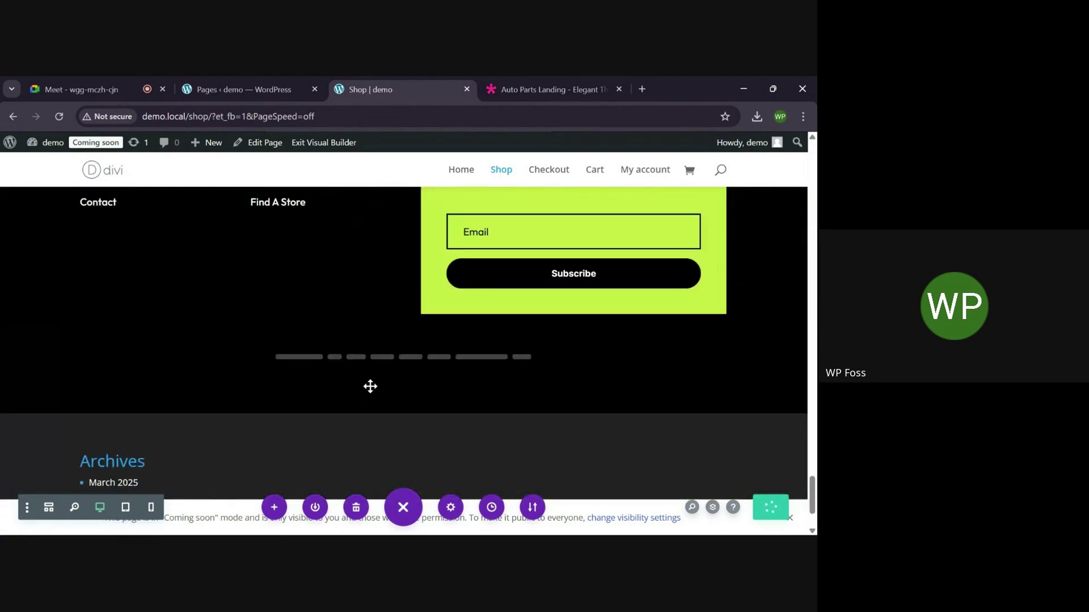
{"action": "scroll", "coordinate": [370, 386], "scroll_direction": "down", "scroll_amount": 2}
{"action": "scroll", "coordinate": [370, 386], "scroll_direction": "up", "scroll_amount": 12}
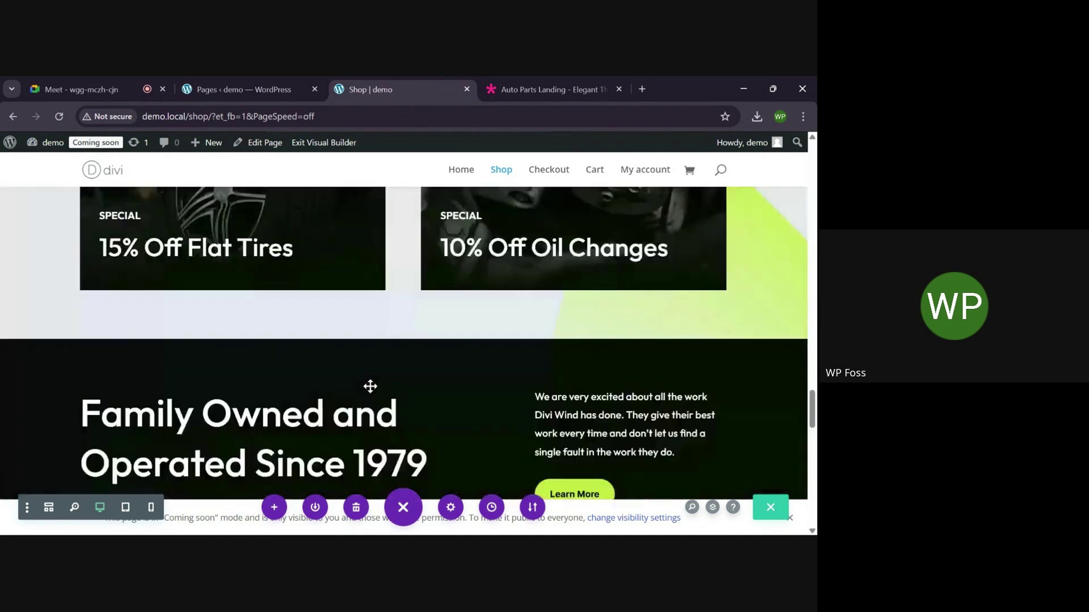
{"action": "scroll", "coordinate": [371, 393], "scroll_direction": "up", "scroll_amount": 8}
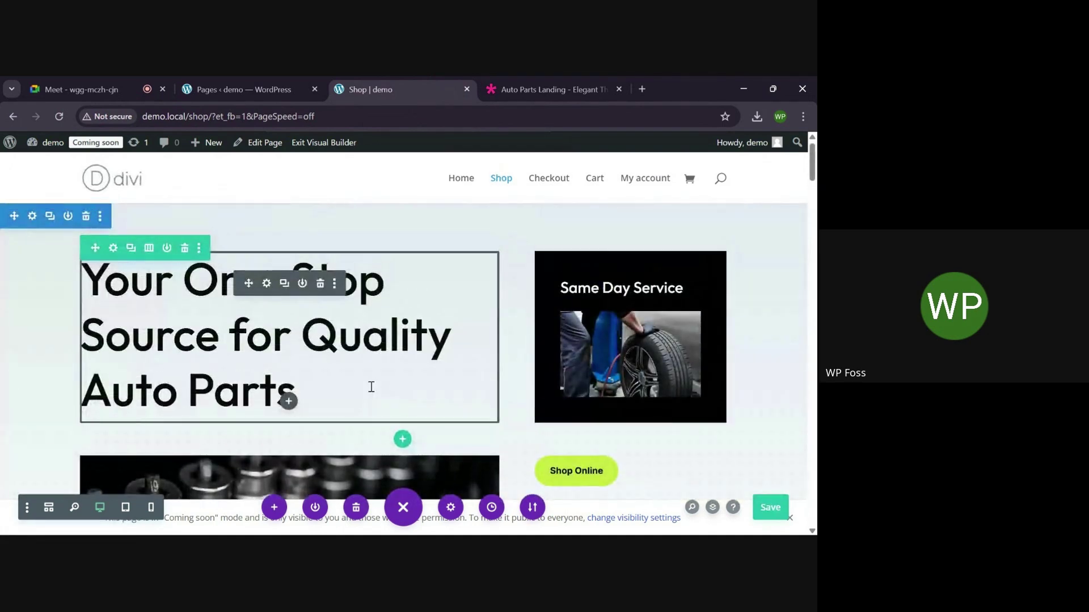
{"action": "left_click", "coordinate": [86, 217]}
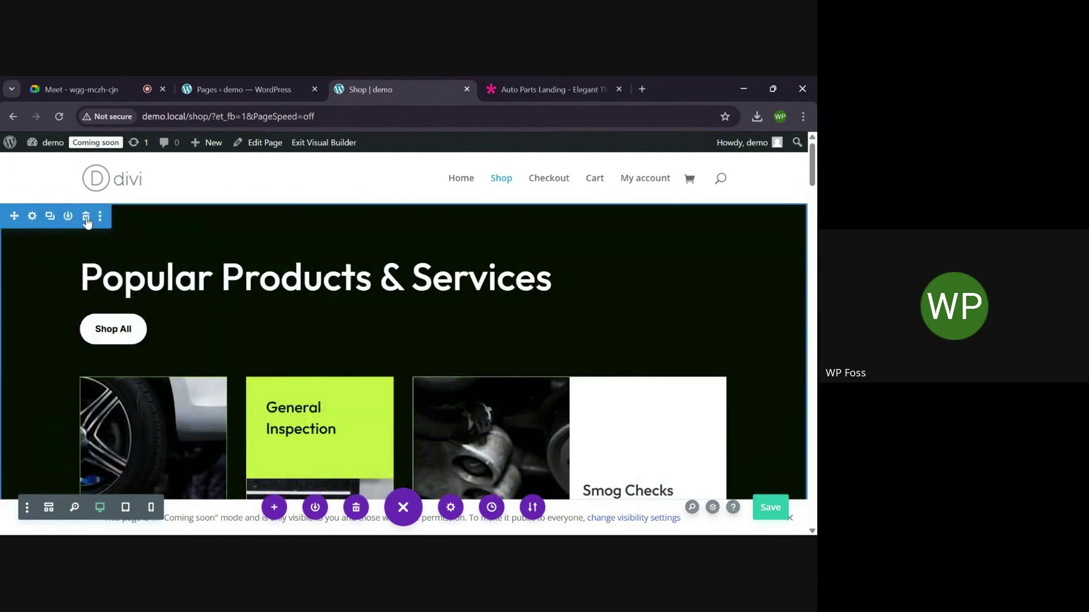
{"action": "scroll", "coordinate": [215, 278], "scroll_direction": "down", "scroll_amount": 1}
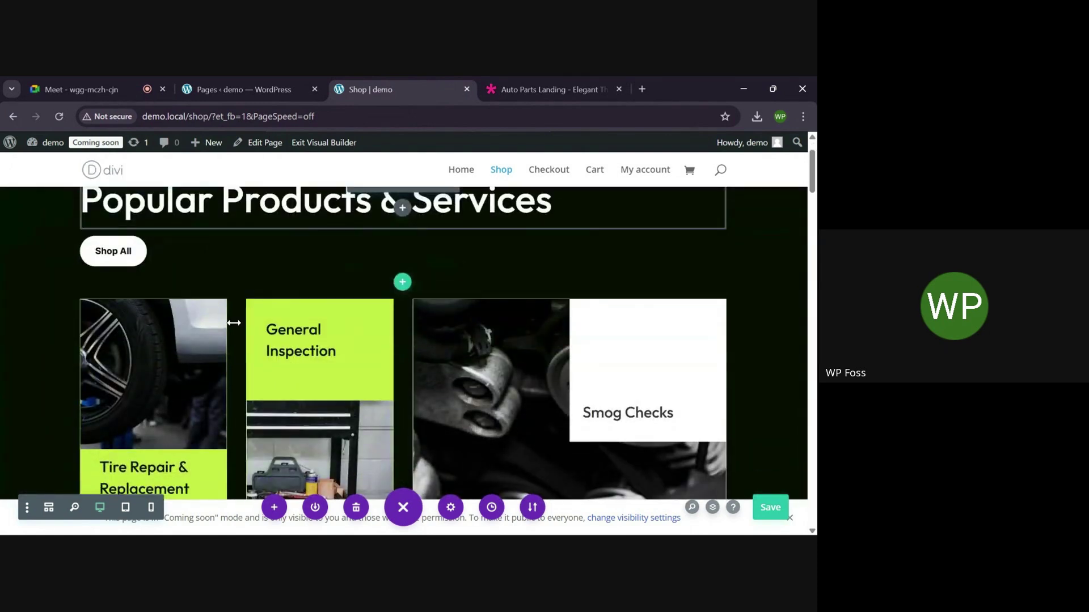
{"action": "scroll", "coordinate": [234, 322], "scroll_direction": "up", "scroll_amount": 1}
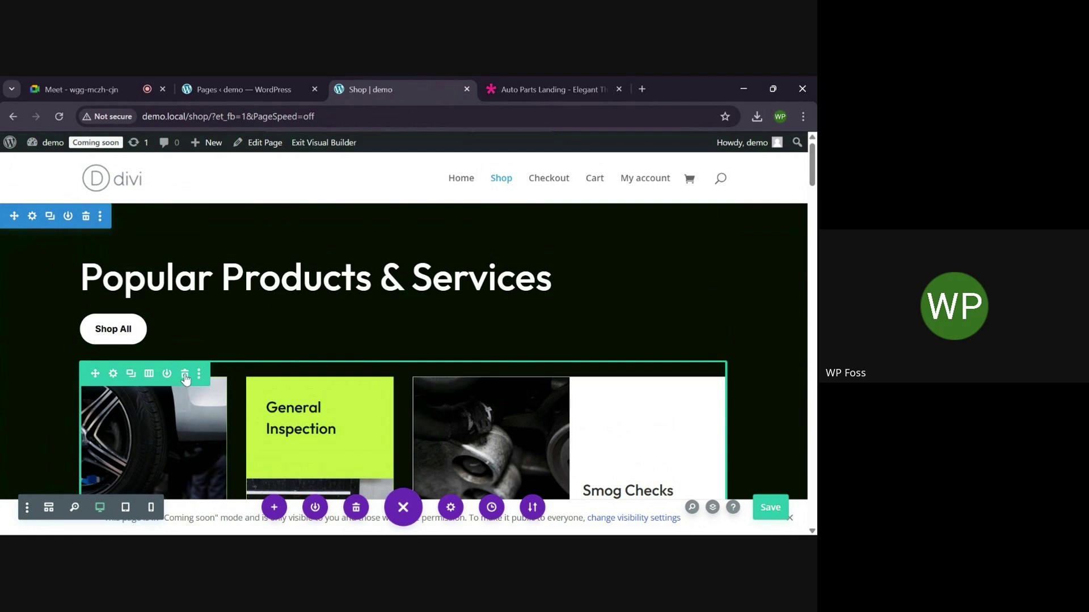
{"action": "left_click", "coordinate": [185, 375]}
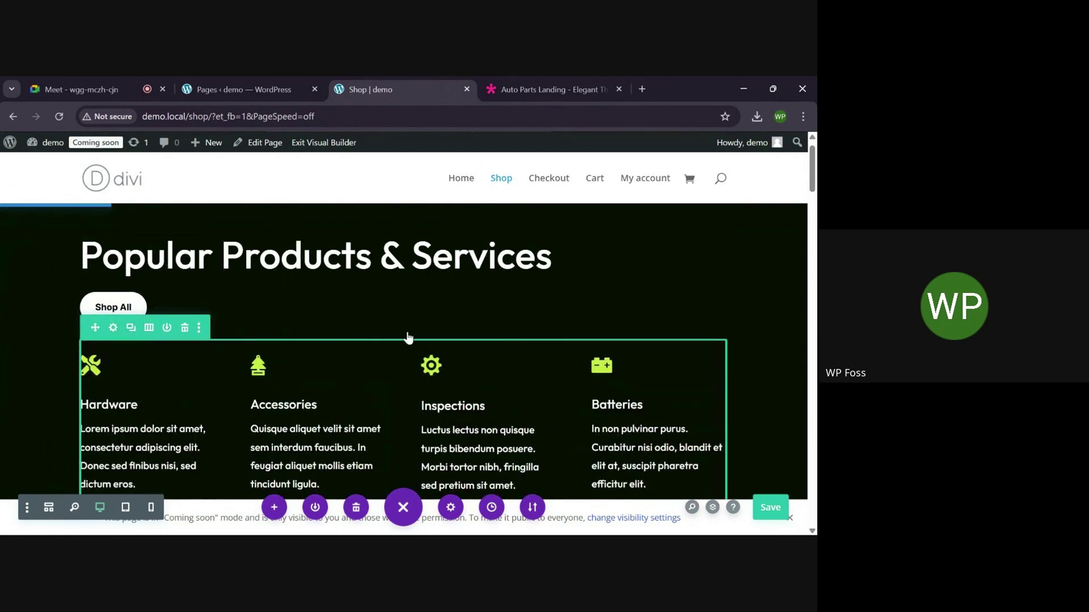
{"action": "scroll", "coordinate": [407, 332], "scroll_direction": "down", "scroll_amount": 6}
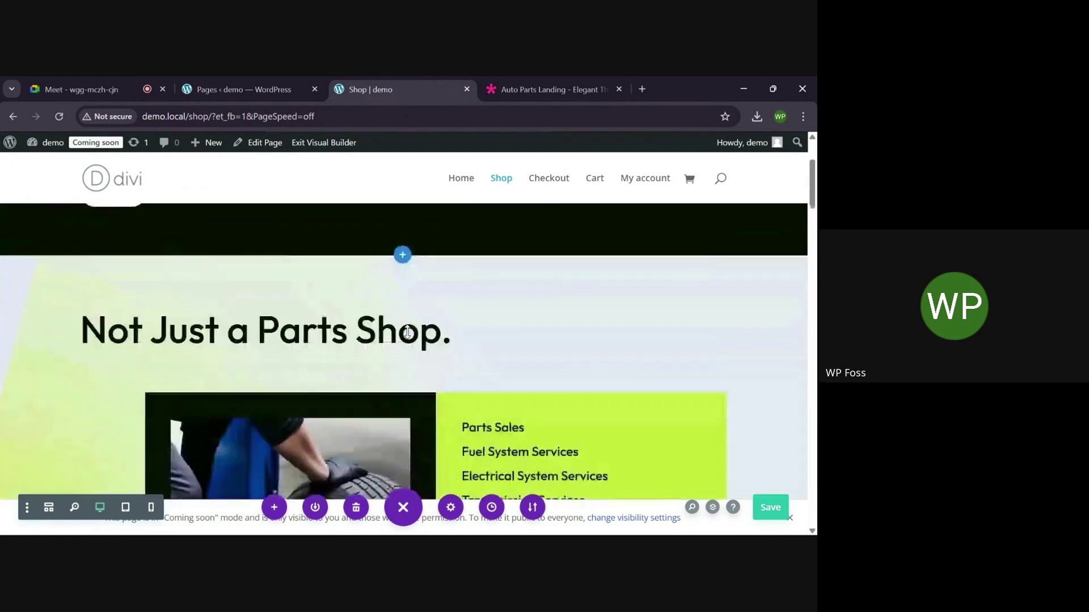
{"action": "scroll", "coordinate": [406, 331], "scroll_direction": "up", "scroll_amount": 6}
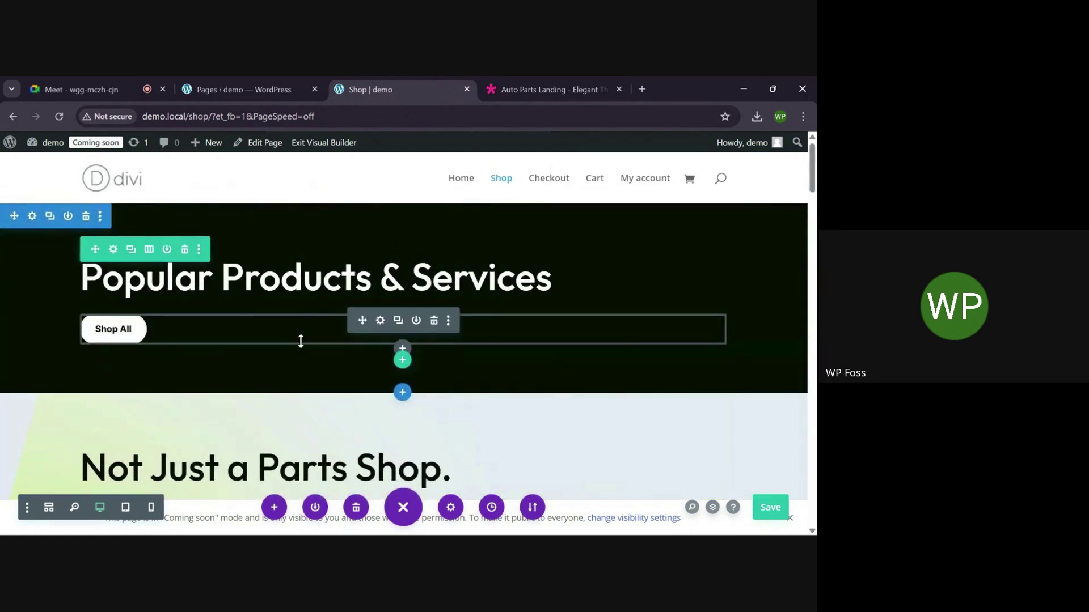
{"action": "scroll", "coordinate": [260, 391], "scroll_direction": "down", "scroll_amount": 1}
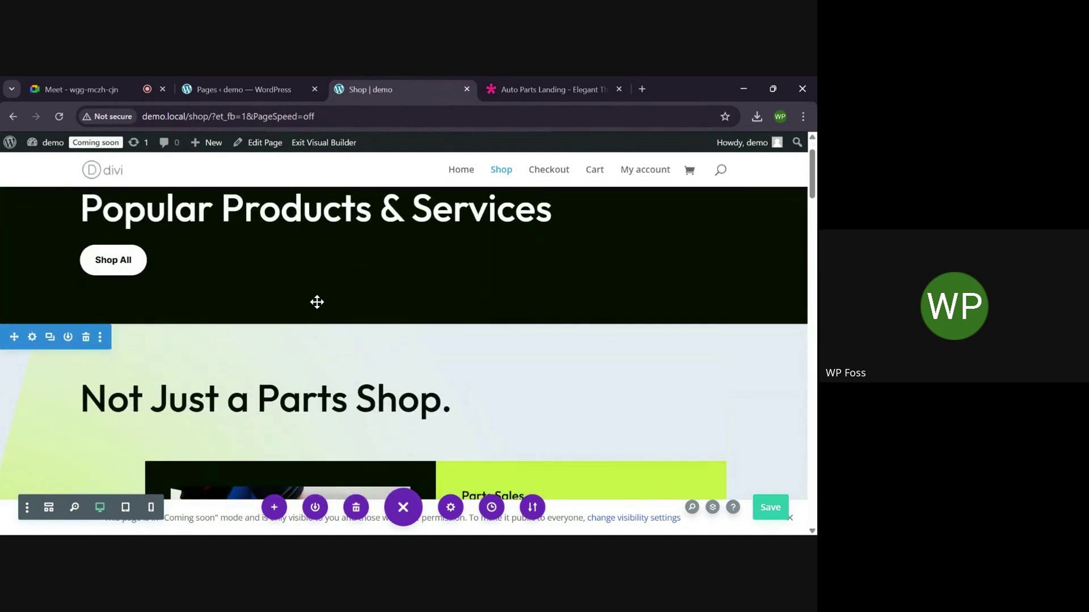
{"action": "scroll", "coordinate": [410, 267], "scroll_direction": "up", "scroll_amount": 1}
{"action": "scroll", "coordinate": [411, 265], "scroll_direction": "down", "scroll_amount": 4}
{"action": "scroll", "coordinate": [411, 266], "scroll_direction": "down", "scroll_amount": 5}
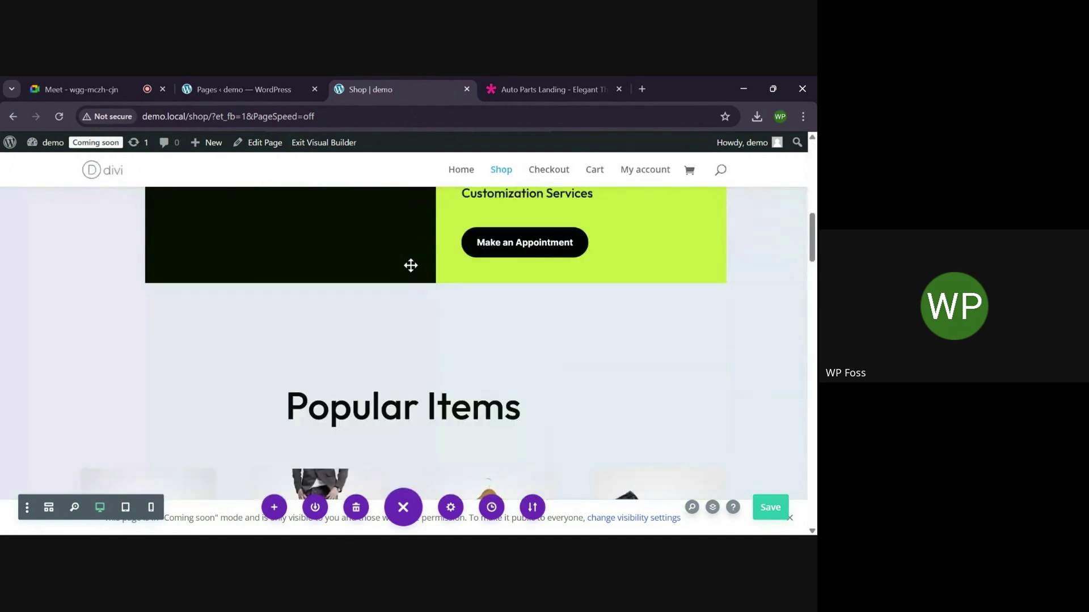
{"action": "scroll", "coordinate": [411, 265], "scroll_direction": "down", "scroll_amount": 5}
{"action": "scroll", "coordinate": [410, 266], "scroll_direction": "up", "scroll_amount": 15}
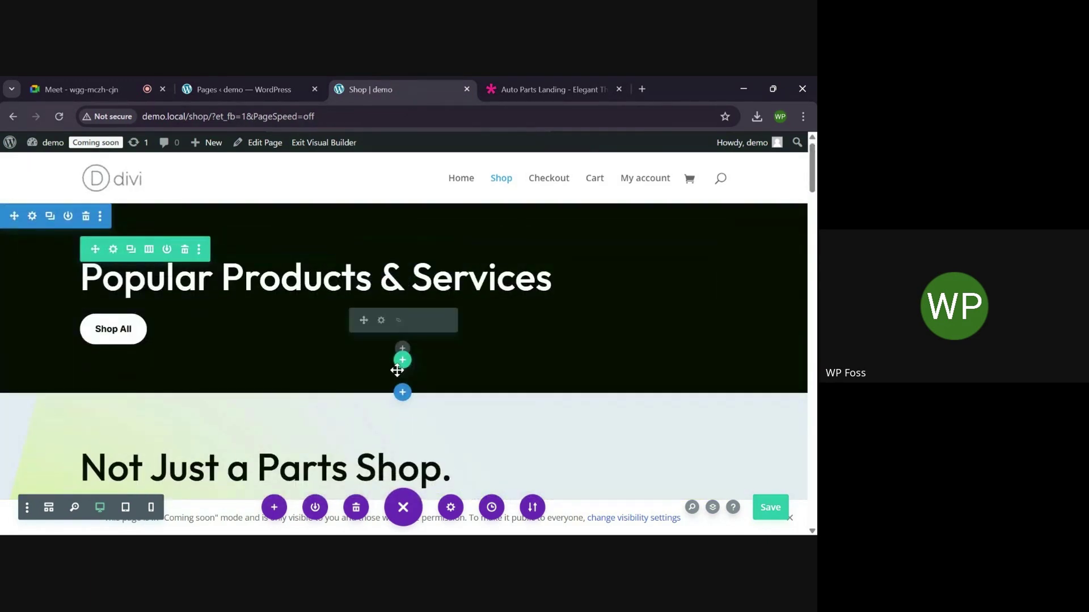
Insert a single-column row in the hero section and add a Woo Products module to it
{"action": "left_click", "coordinate": [403, 361]}
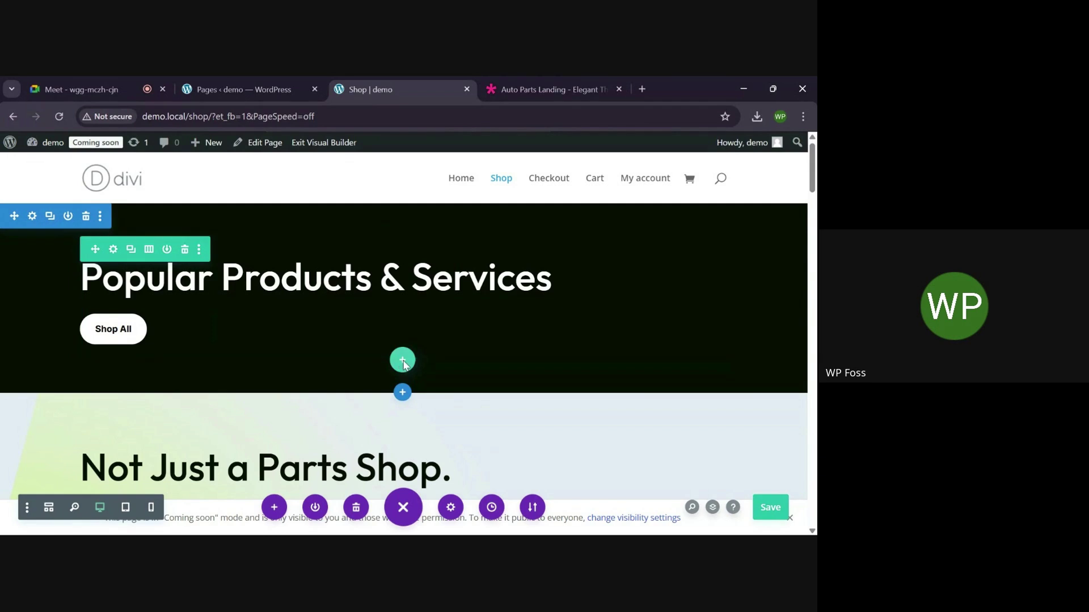
{"action": "left_click", "coordinate": [338, 262]}
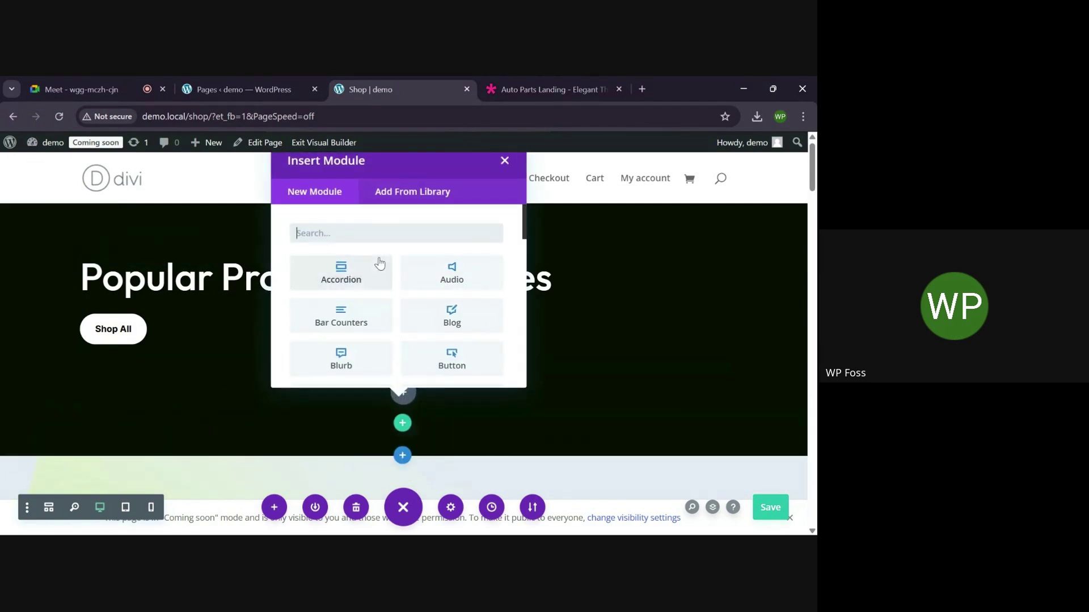
{"action": "type", "text": "woo"}
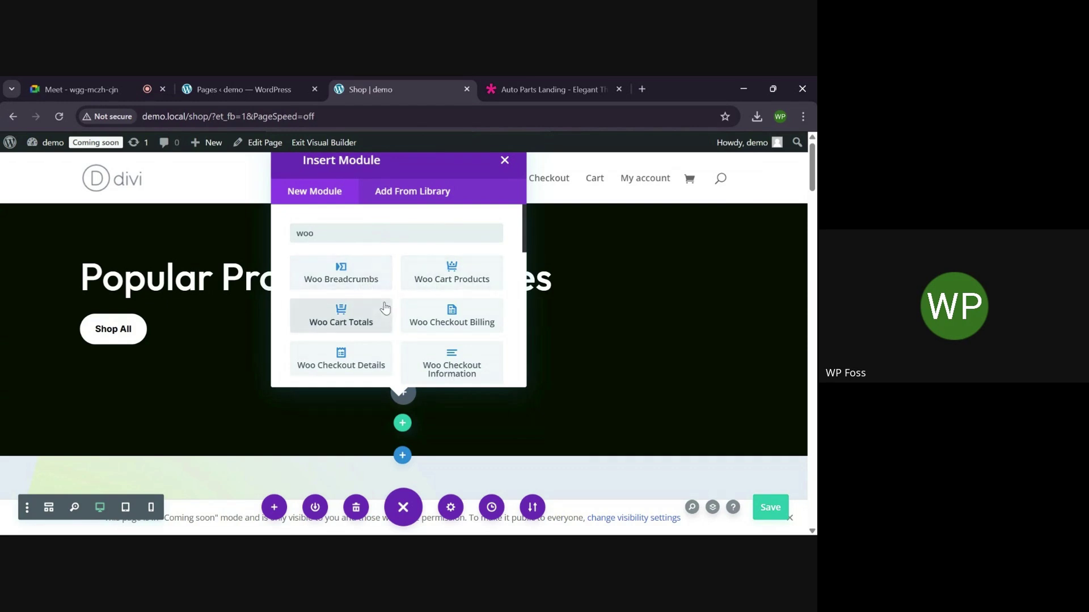
{"action": "scroll", "coordinate": [381, 306], "scroll_direction": "down", "scroll_amount": 3}
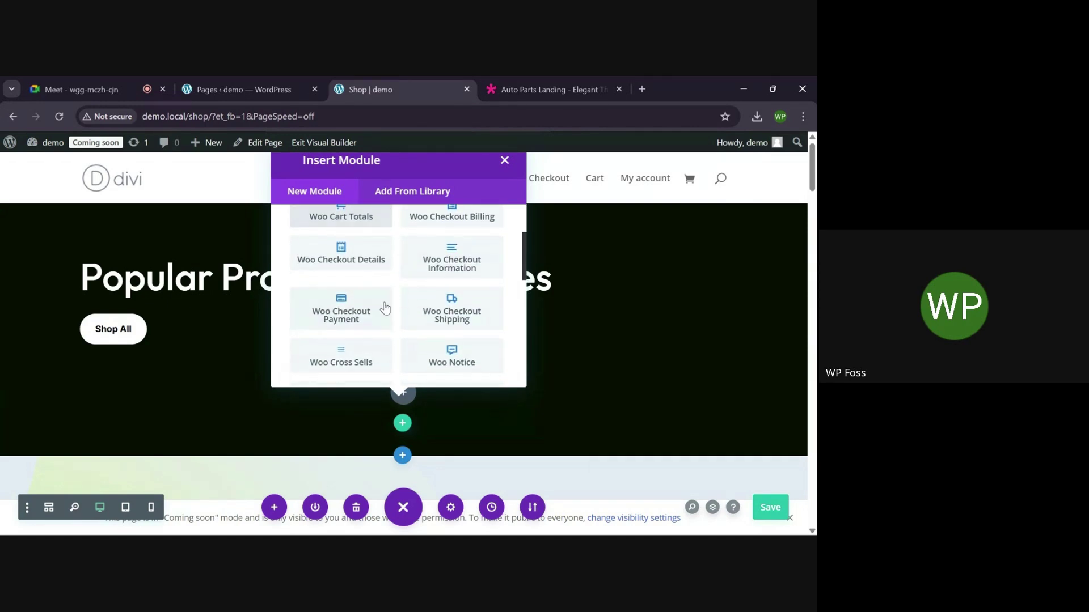
{"action": "scroll", "coordinate": [385, 308], "scroll_direction": "down", "scroll_amount": 3}
{"action": "scroll", "coordinate": [385, 308], "scroll_direction": "down", "scroll_amount": 2}
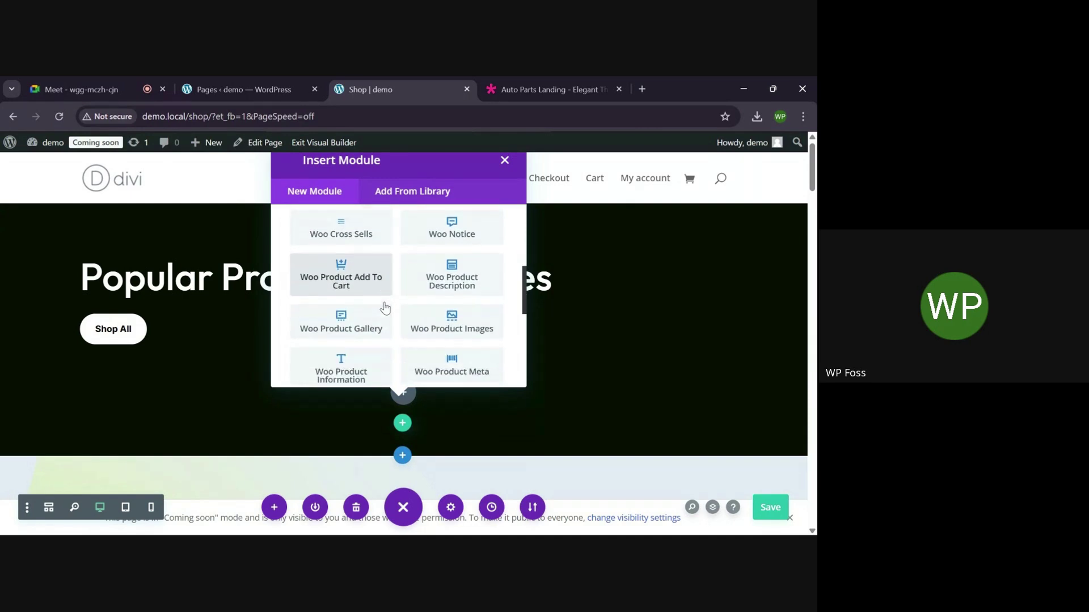
{"action": "scroll", "coordinate": [385, 308], "scroll_direction": "down", "scroll_amount": 2}
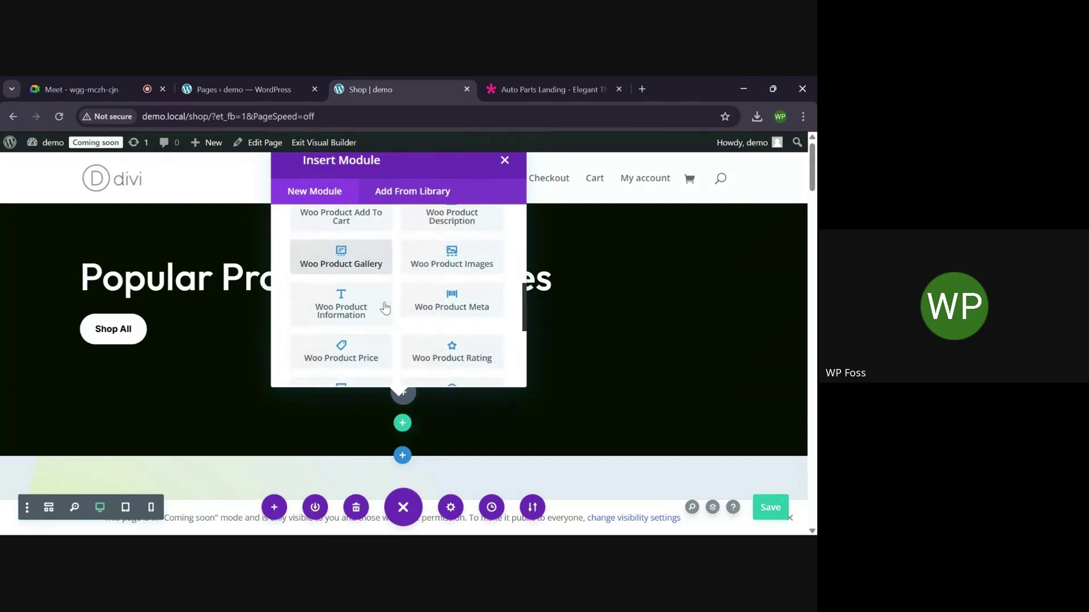
{"action": "scroll", "coordinate": [385, 307], "scroll_direction": "down", "scroll_amount": 1}
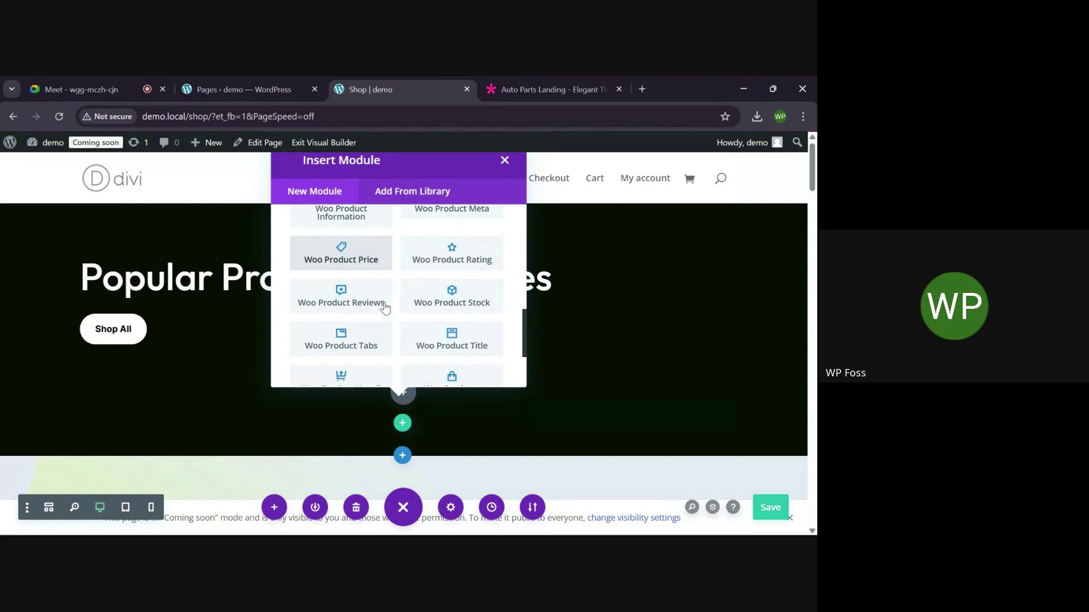
{"action": "scroll", "coordinate": [385, 308], "scroll_direction": "down", "scroll_amount": 1}
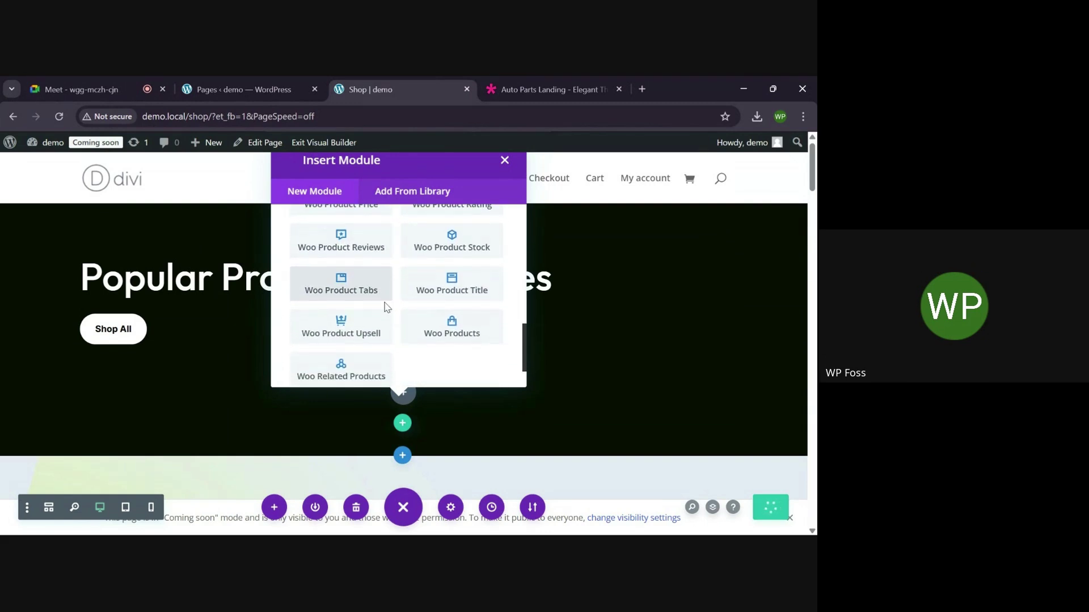
{"action": "scroll", "coordinate": [385, 308], "scroll_direction": "down", "scroll_amount": 1}
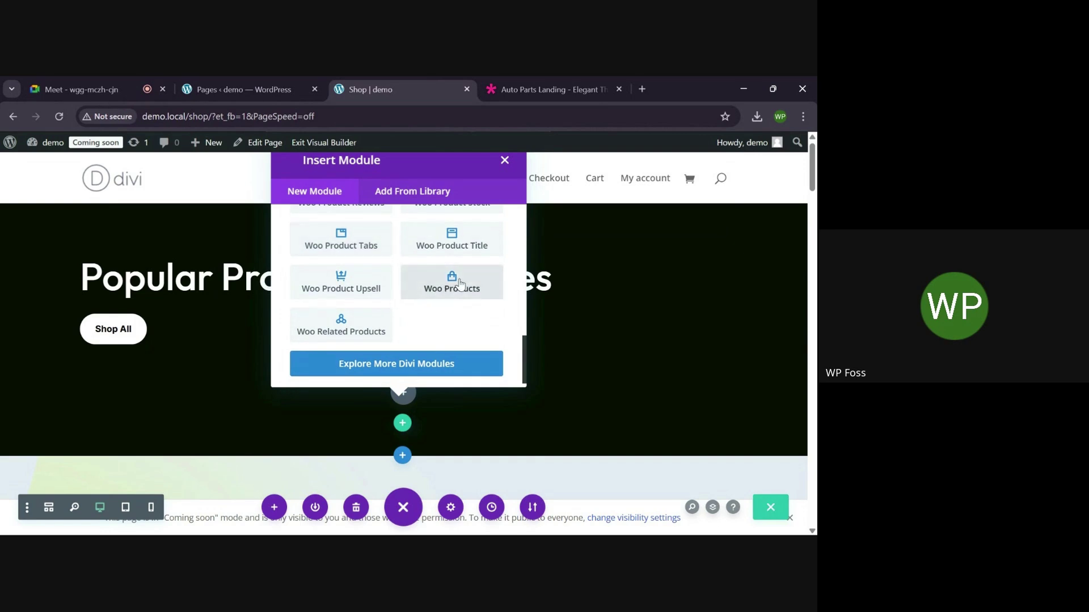
{"action": "left_click", "coordinate": [460, 283]}
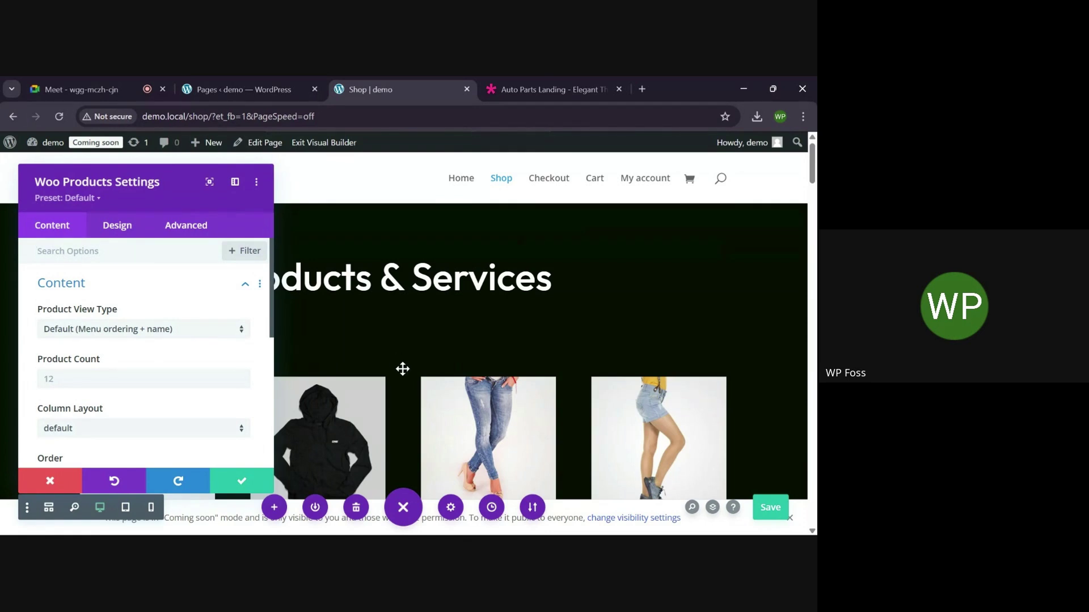
Set the Woo Products module's Product Count to 12 and save its settings
{"action": "scroll", "coordinate": [402, 368], "scroll_direction": "down", "scroll_amount": 3}
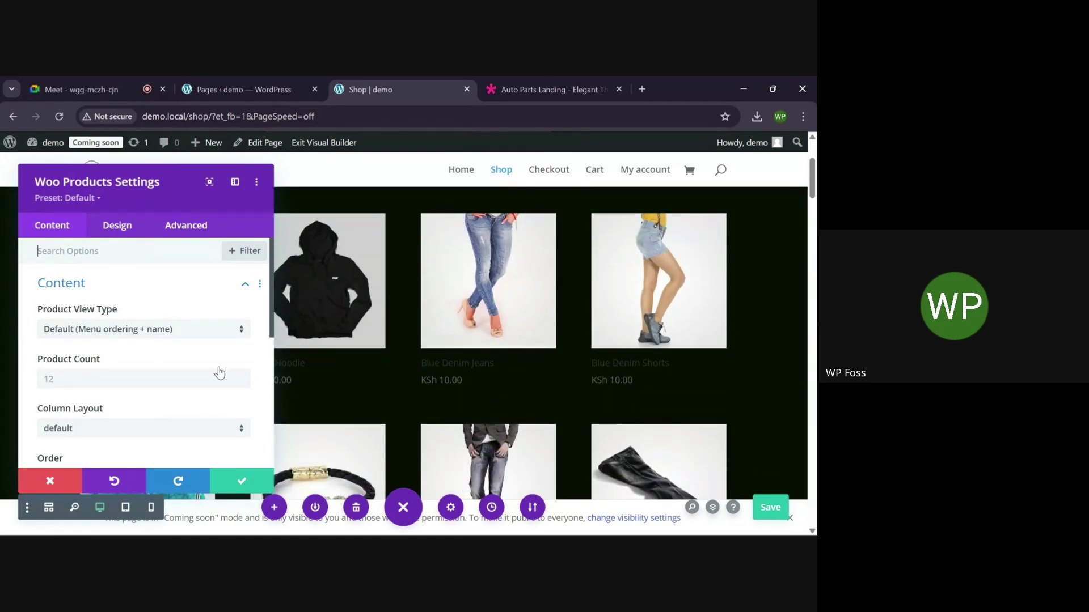
{"action": "scroll", "coordinate": [143, 381], "scroll_direction": "down", "scroll_amount": 1}
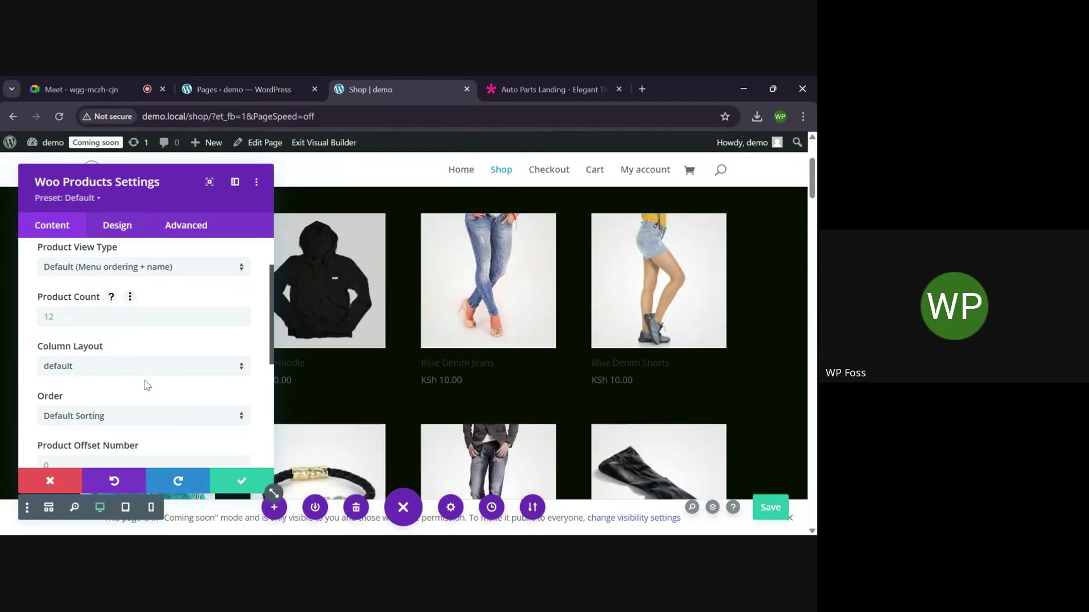
{"action": "scroll", "coordinate": [104, 372], "scroll_direction": "down", "scroll_amount": 3}
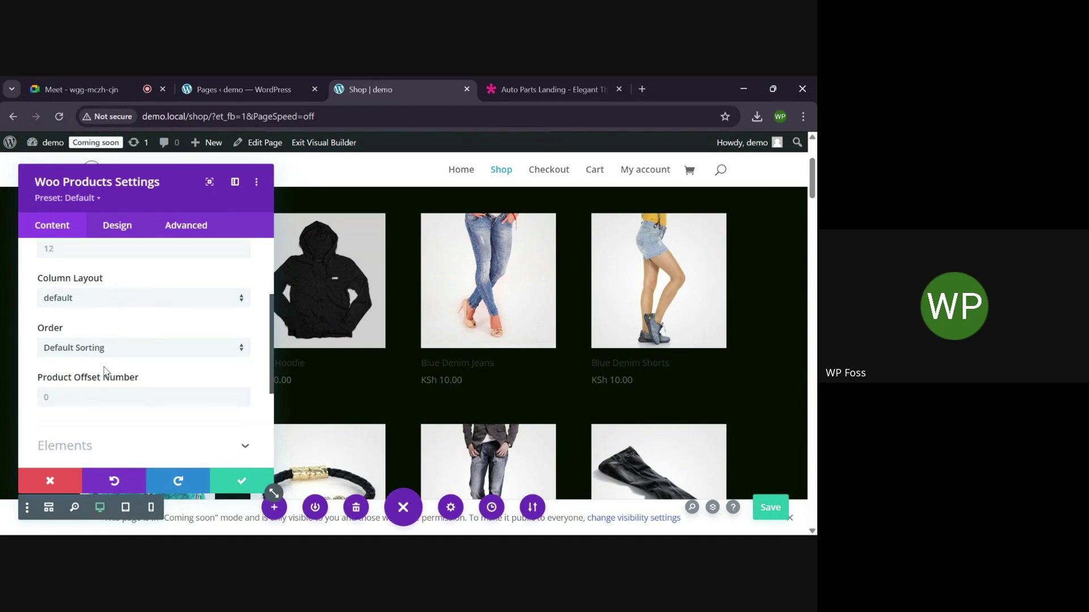
{"action": "scroll", "coordinate": [104, 373], "scroll_direction": "down", "scroll_amount": 1}
{"action": "scroll", "coordinate": [103, 372], "scroll_direction": "up", "scroll_amount": 3}
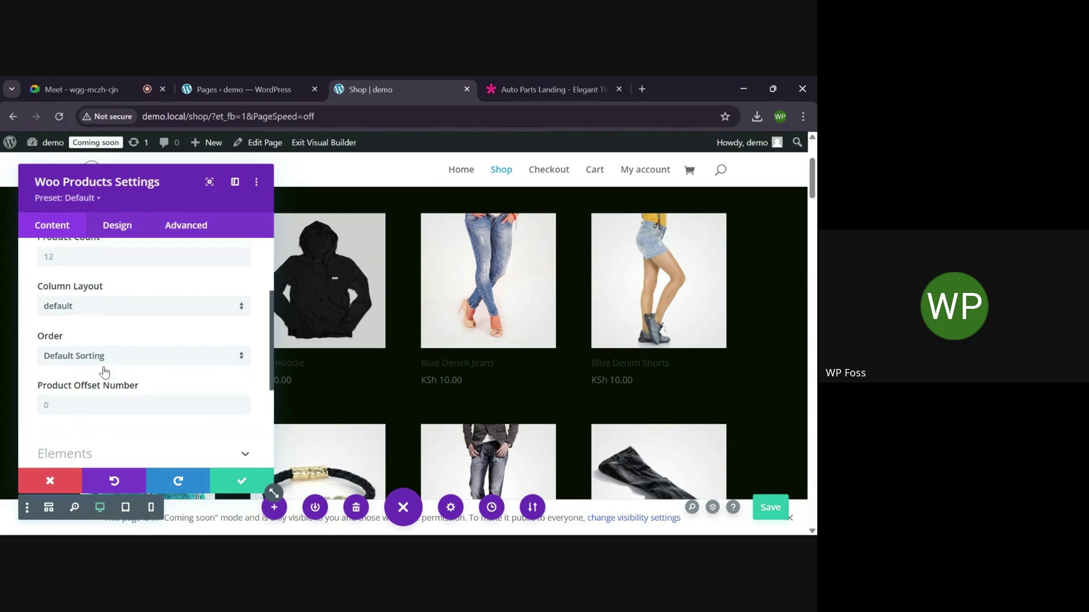
{"action": "scroll", "coordinate": [104, 373], "scroll_direction": "down", "scroll_amount": 3}
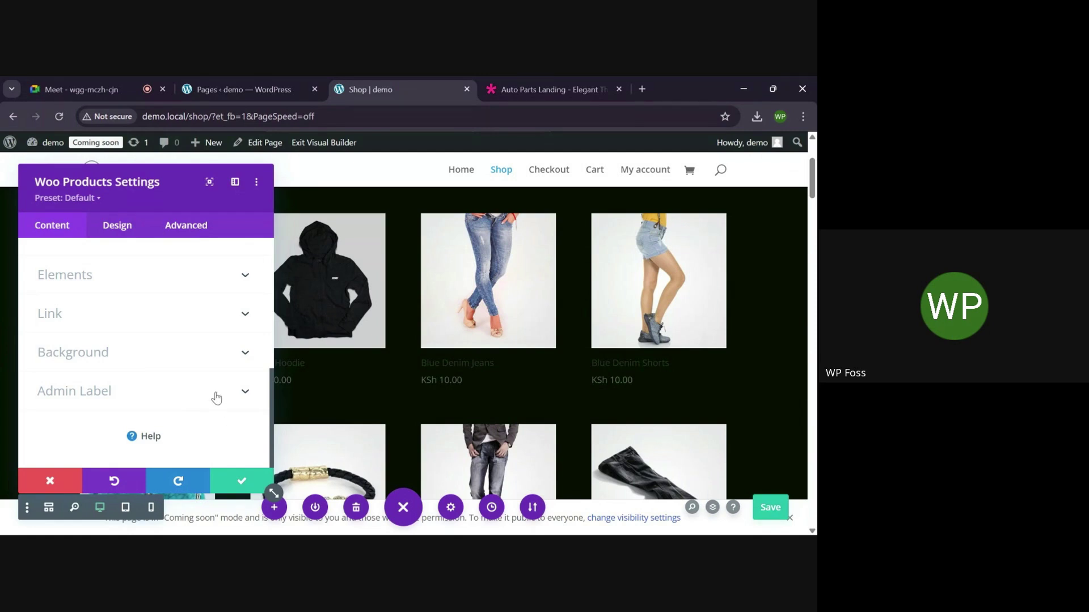
{"action": "scroll", "coordinate": [216, 399], "scroll_direction": "up", "scroll_amount": 3}
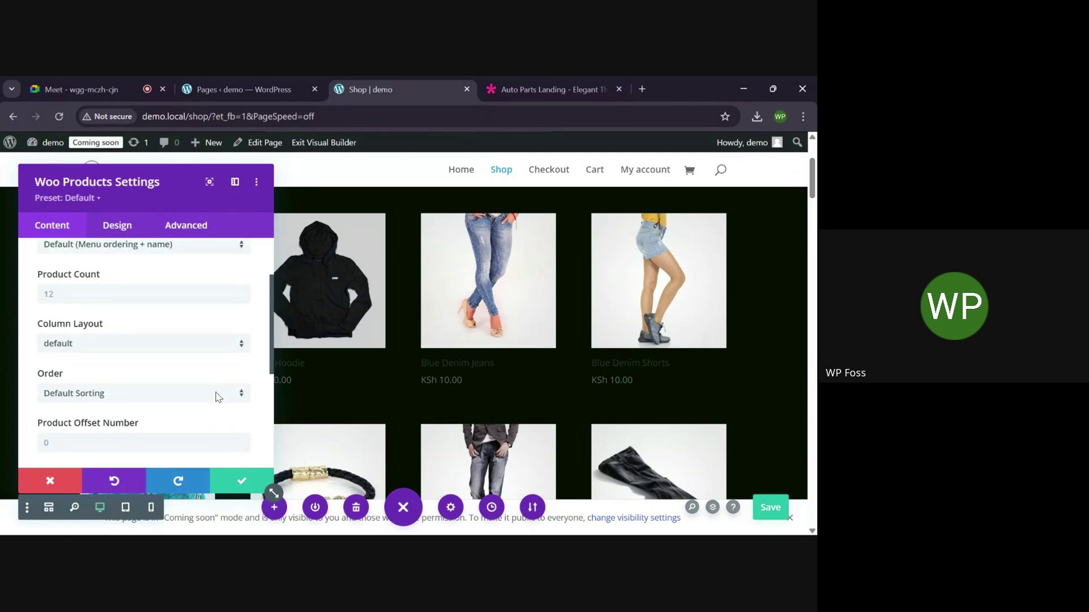
{"action": "left_click", "coordinate": [212, 300]}
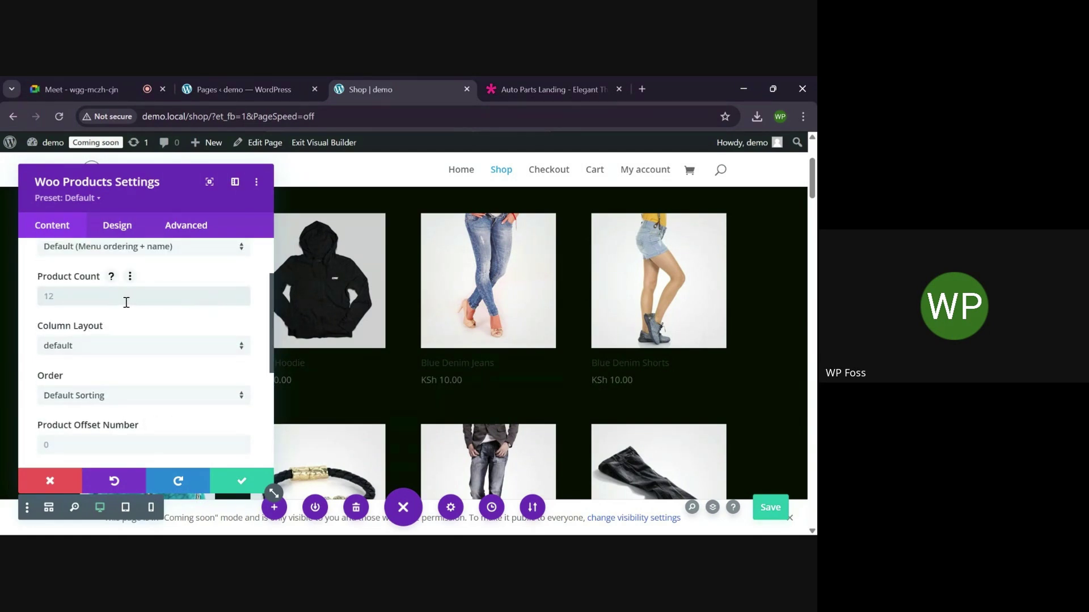
{"action": "type", "text": "12"}
{"action": "scroll", "coordinate": [186, 302], "scroll_direction": "down", "scroll_amount": 1}
{"action": "scroll", "coordinate": [187, 304], "scroll_direction": "down", "scroll_amount": 1}
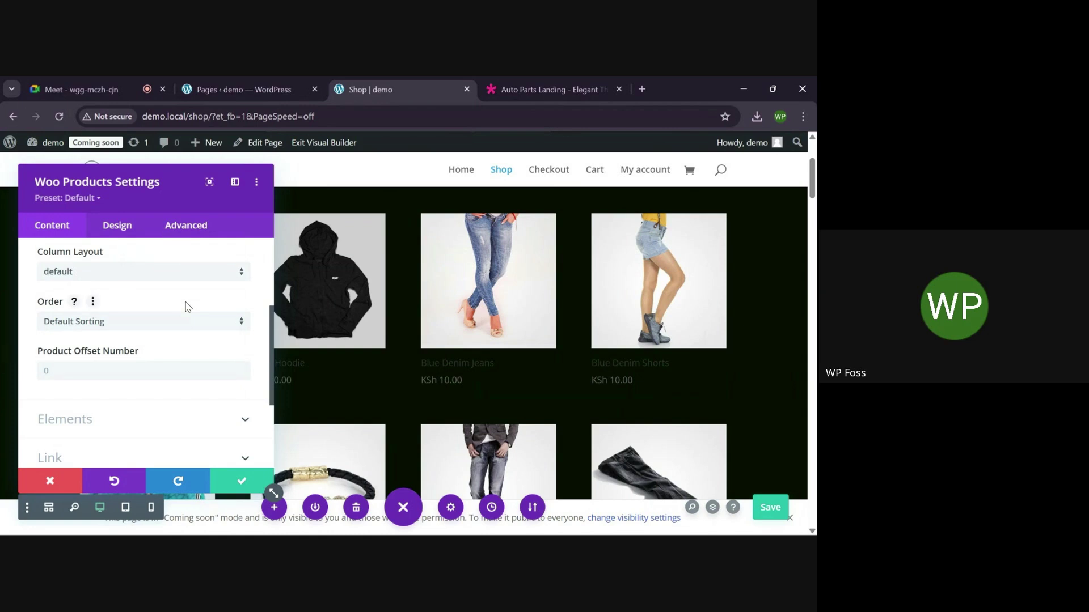
{"action": "scroll", "coordinate": [188, 307], "scroll_direction": "down", "scroll_amount": 1}
{"action": "scroll", "coordinate": [177, 395], "scroll_direction": "down", "scroll_amount": 1}
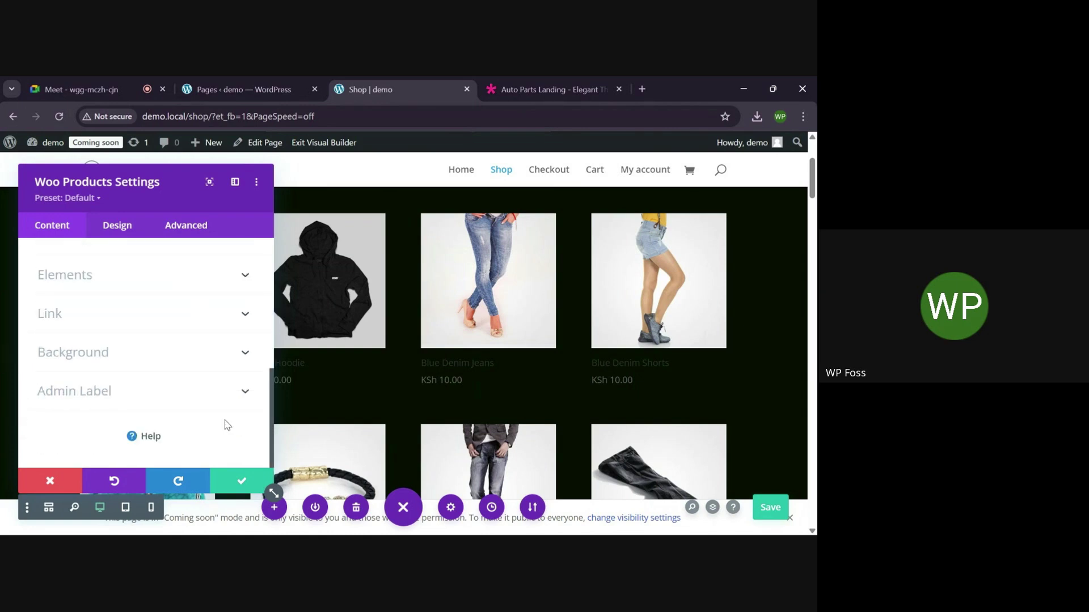
{"action": "left_click", "coordinate": [229, 488]}
{"action": "scroll", "coordinate": [353, 377], "scroll_direction": "down", "scroll_amount": 8}
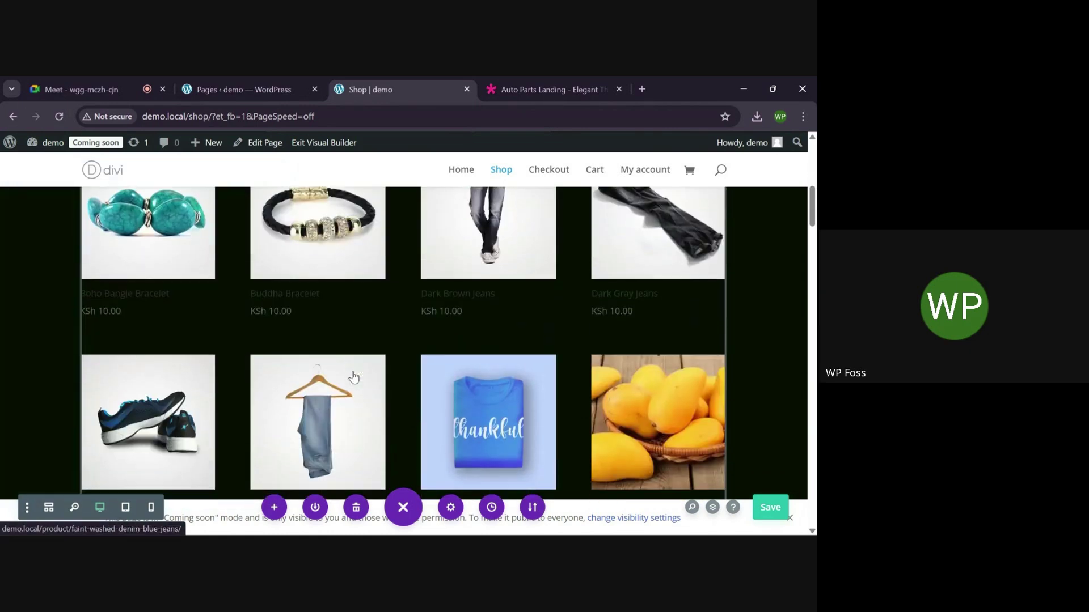
{"action": "scroll", "coordinate": [352, 369], "scroll_direction": "down", "scroll_amount": 2}
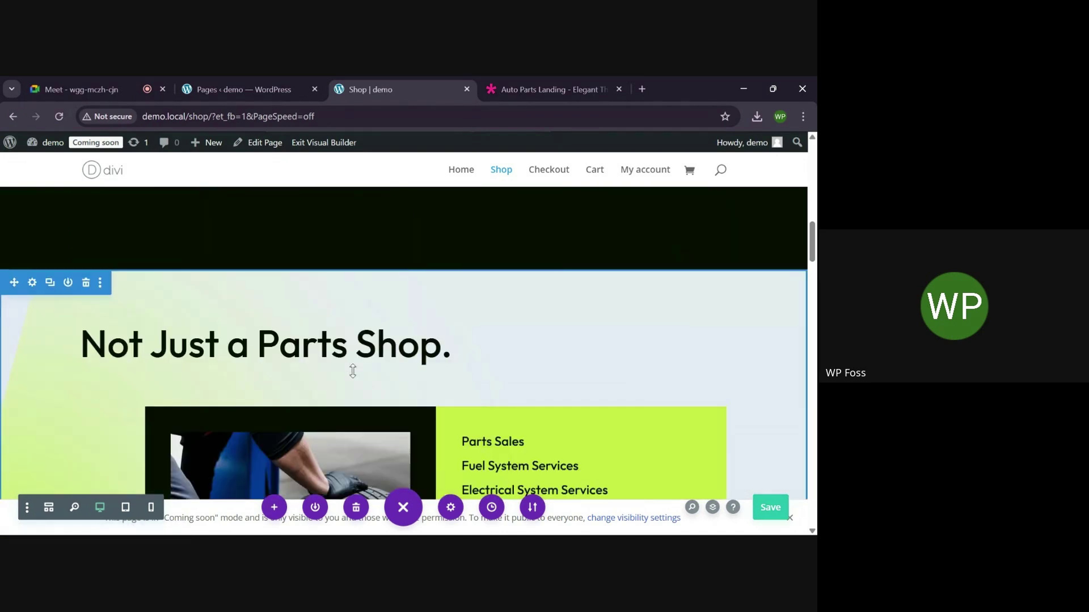
{"action": "left_click", "coordinate": [90, 282]}
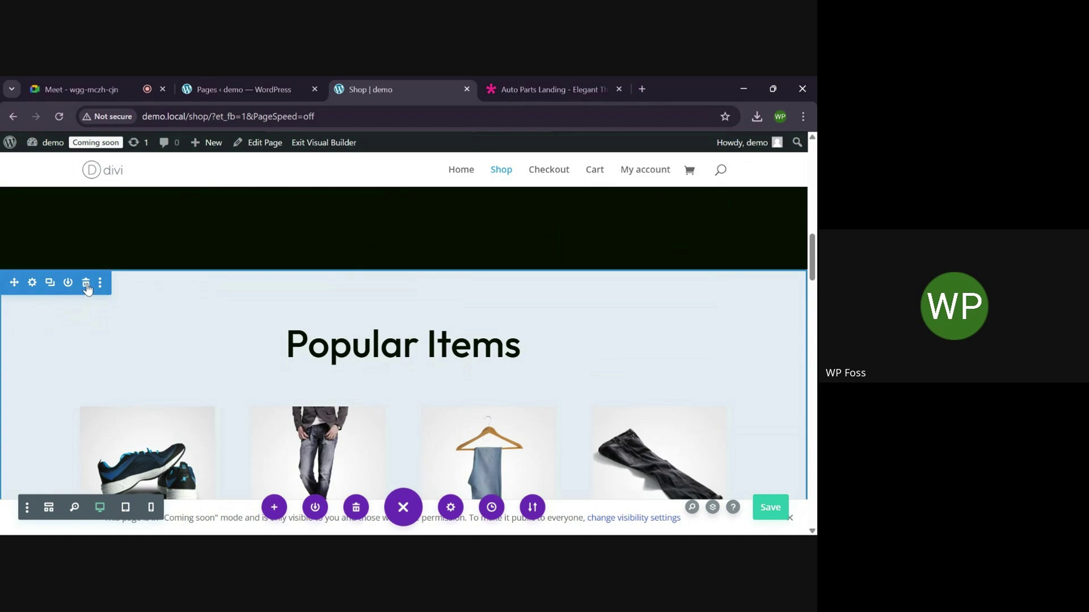
{"action": "left_click", "coordinate": [87, 284]}
{"action": "left_click", "coordinate": [85, 283]}
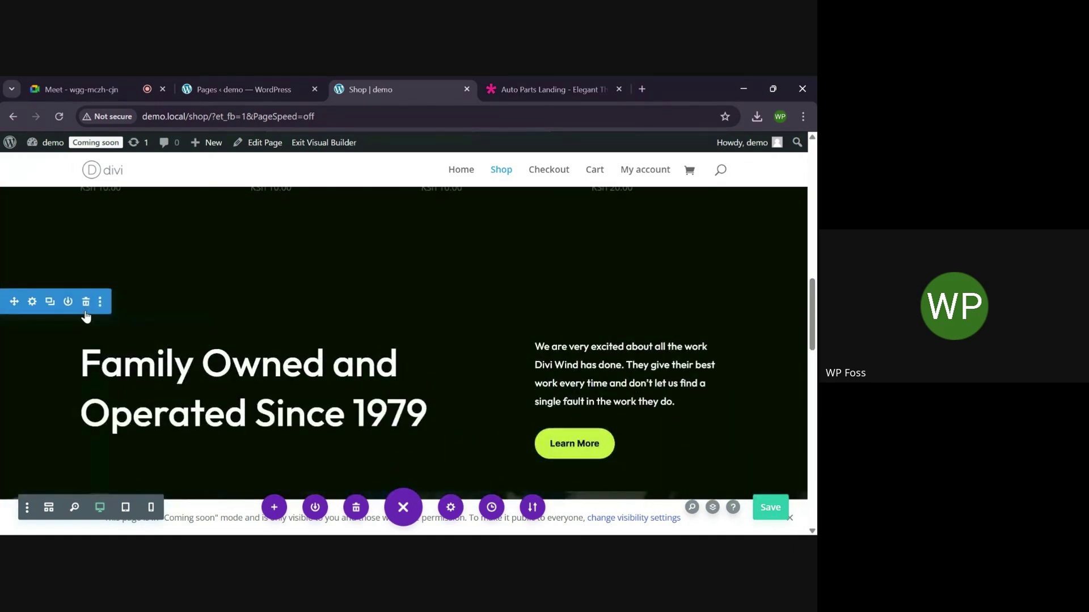
{"action": "left_click", "coordinate": [86, 301]}
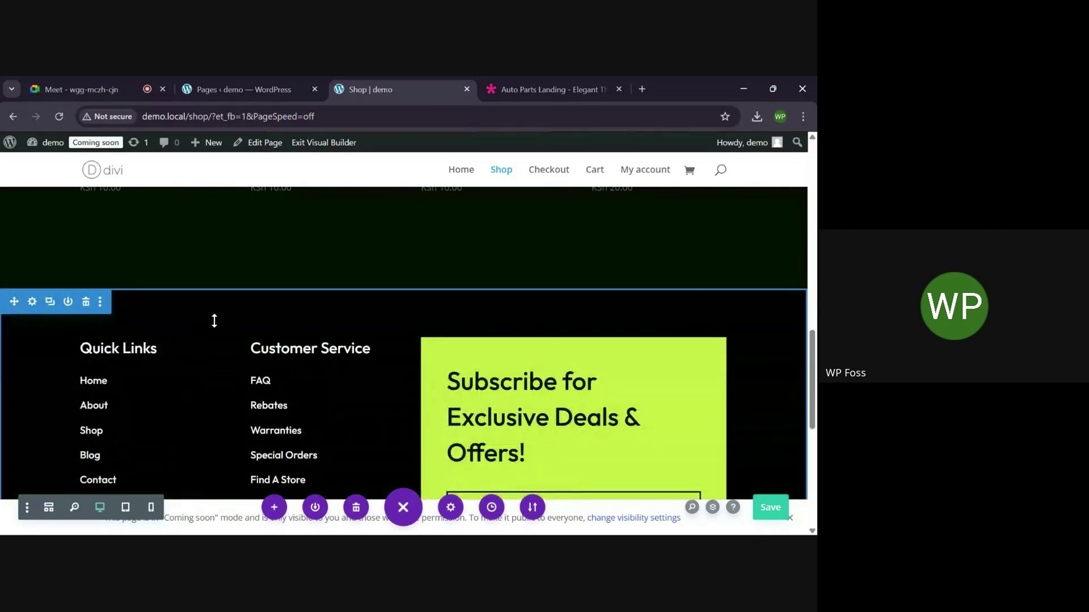
{"action": "left_click", "coordinate": [86, 302]}
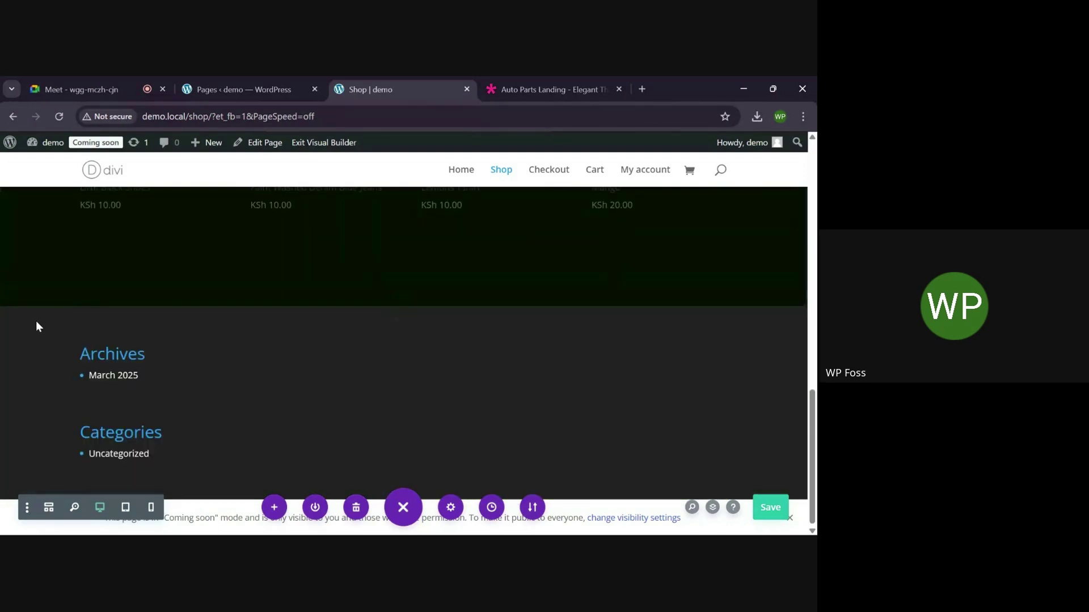
{"action": "scroll", "coordinate": [220, 328], "scroll_direction": "up", "scroll_amount": 6}
{"action": "scroll", "coordinate": [220, 327], "scroll_direction": "up", "scroll_amount": 3}
{"action": "scroll", "coordinate": [220, 328], "scroll_direction": "down", "scroll_amount": 2}
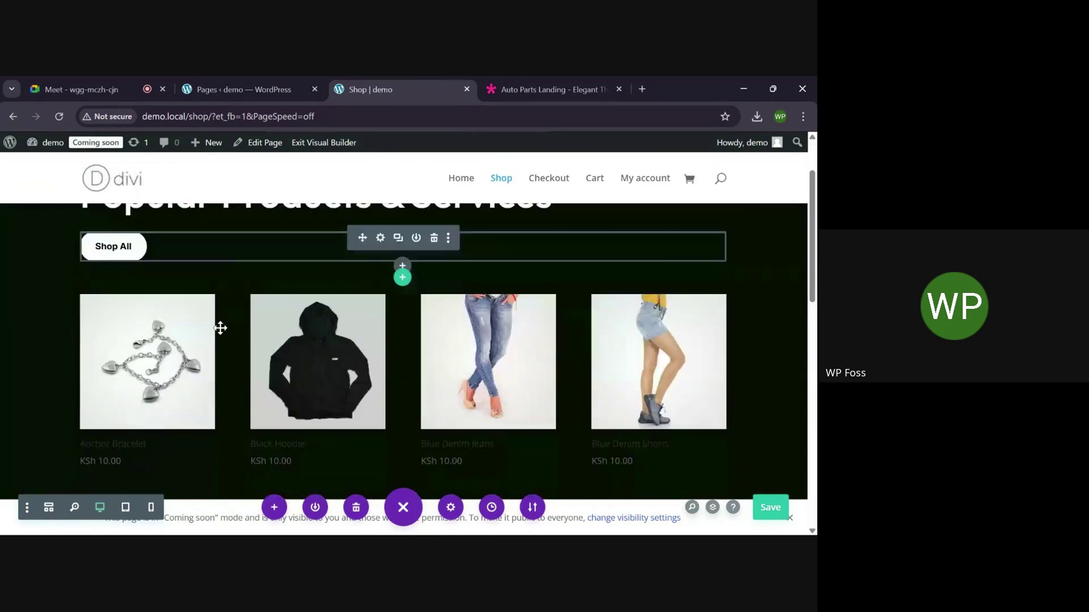
{"action": "scroll", "coordinate": [220, 328], "scroll_direction": "up", "scroll_amount": 2}
{"action": "scroll", "coordinate": [220, 328], "scroll_direction": "down", "scroll_amount": 2}
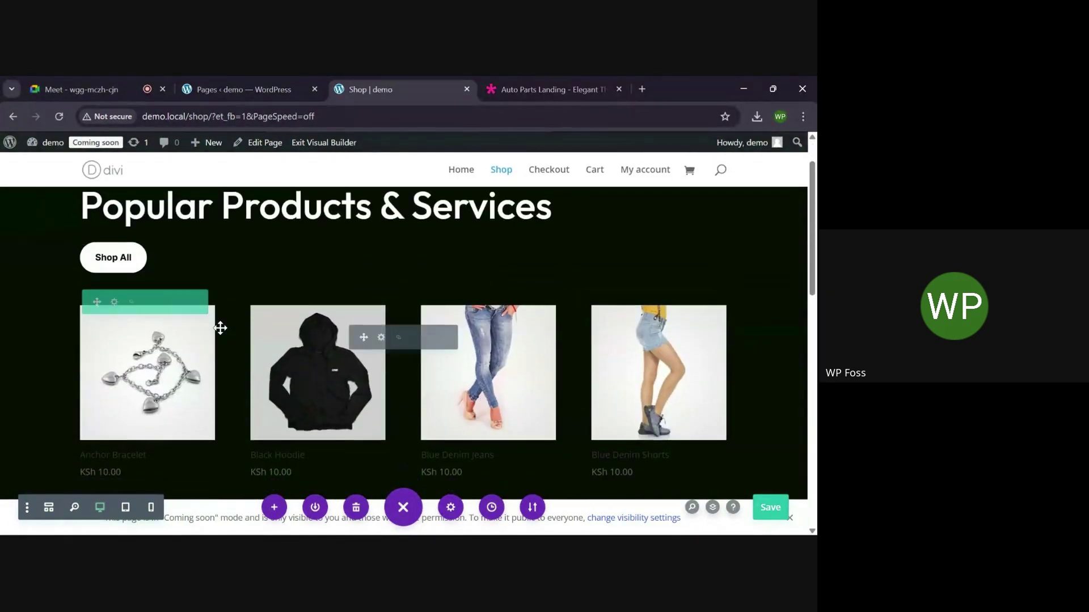
{"action": "scroll", "coordinate": [220, 328], "scroll_direction": "up", "scroll_amount": 2}
{"action": "scroll", "coordinate": [219, 393], "scroll_direction": "down", "scroll_amount": 1}
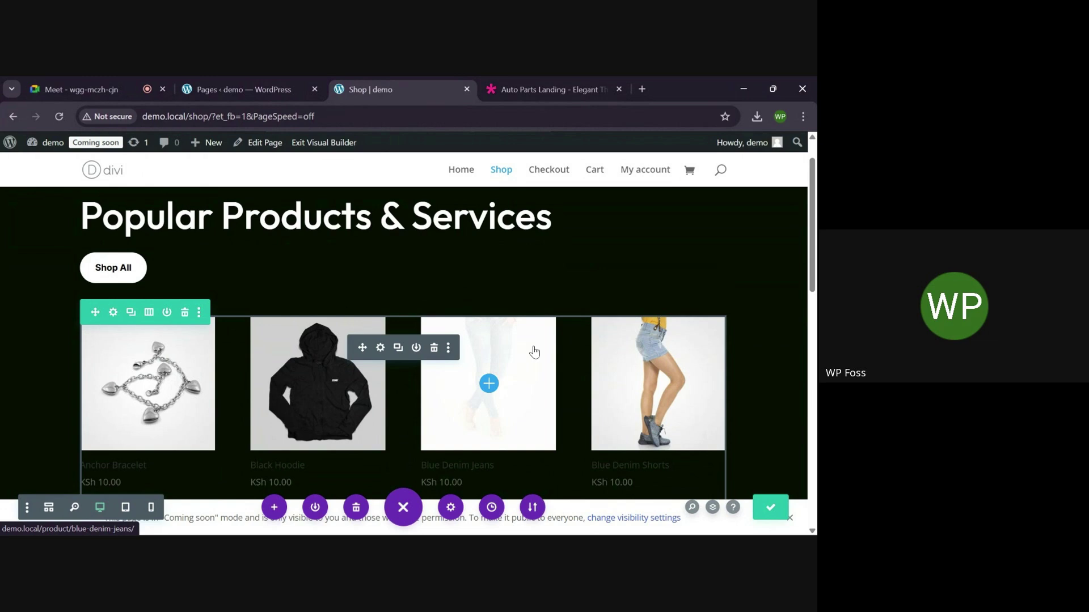
{"action": "scroll", "coordinate": [533, 351], "scroll_direction": "down", "scroll_amount": 3}
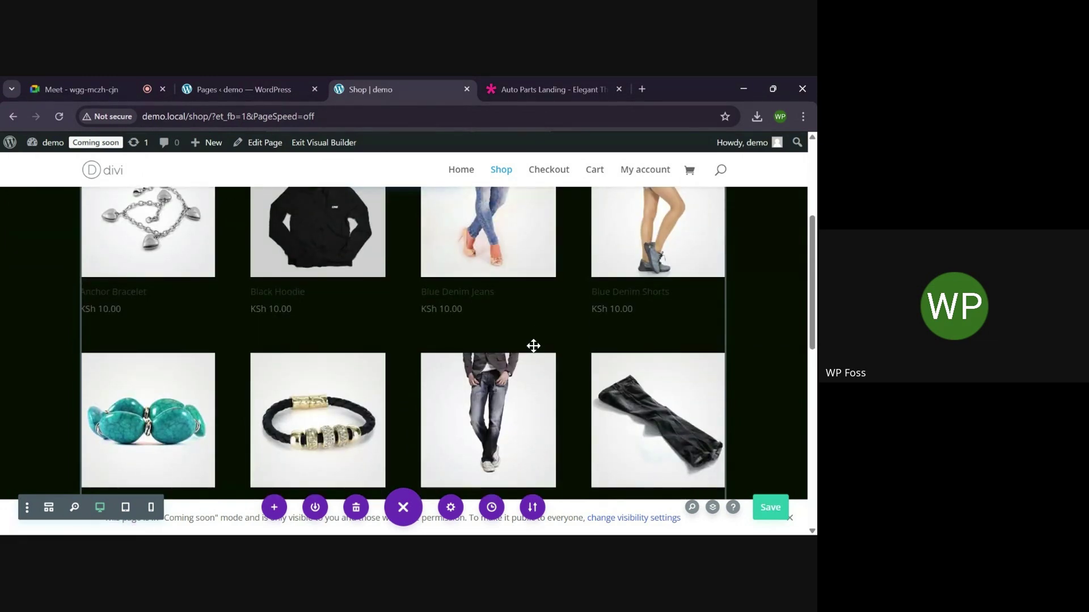
{"action": "scroll", "coordinate": [249, 291], "scroll_direction": "down", "scroll_amount": 8}
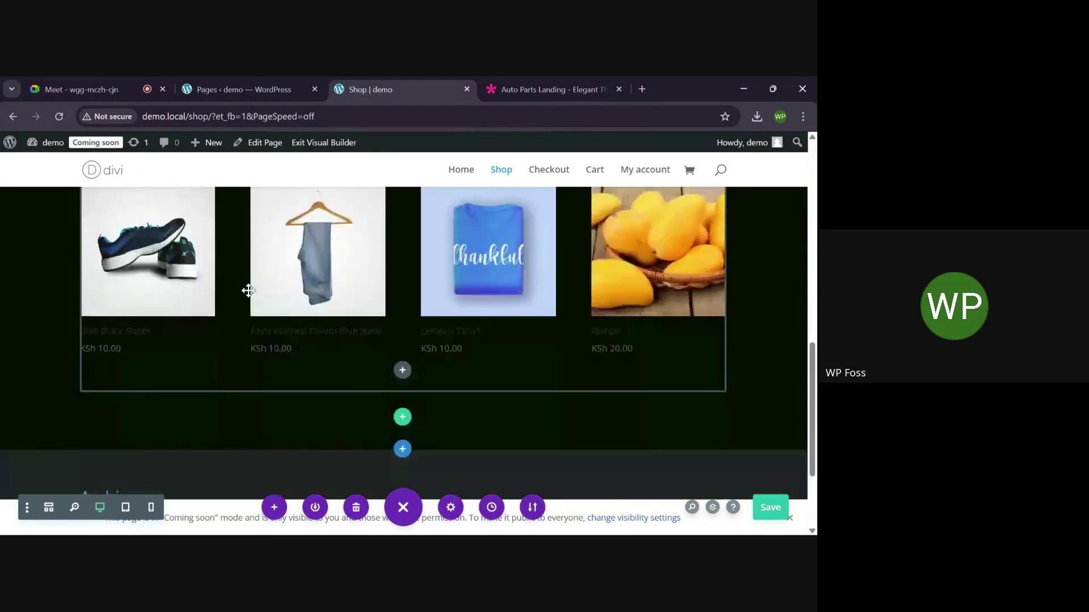
{"action": "scroll", "coordinate": [248, 291], "scroll_direction": "up", "scroll_amount": 2}
{"action": "scroll", "coordinate": [248, 290], "scroll_direction": "up", "scroll_amount": 8}
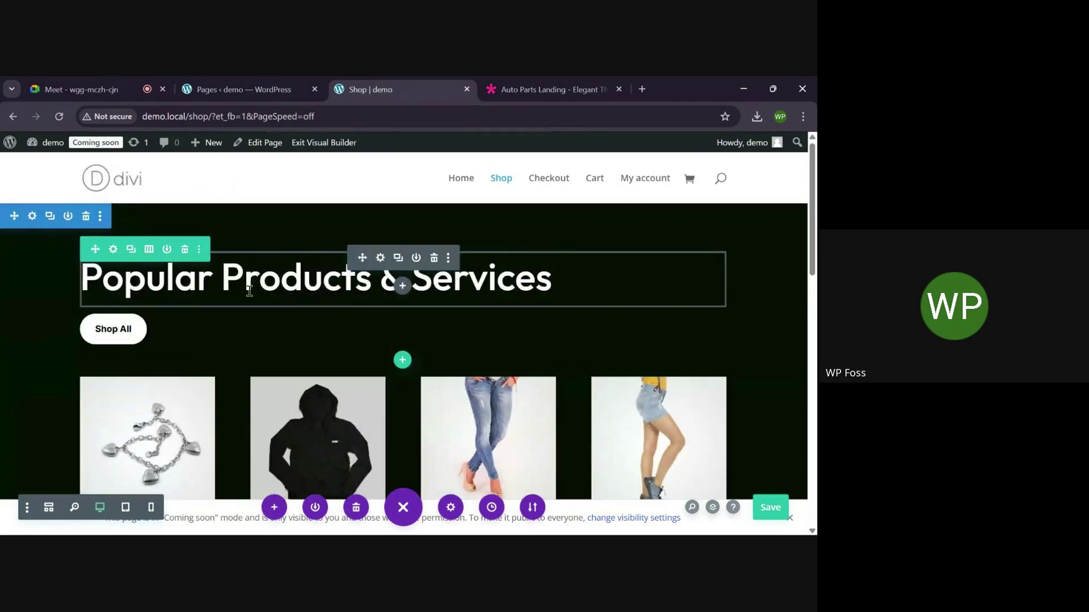
Return to the WordPress admin and go to Divi's Theme Builder
{"action": "left_click", "coordinate": [250, 89]}
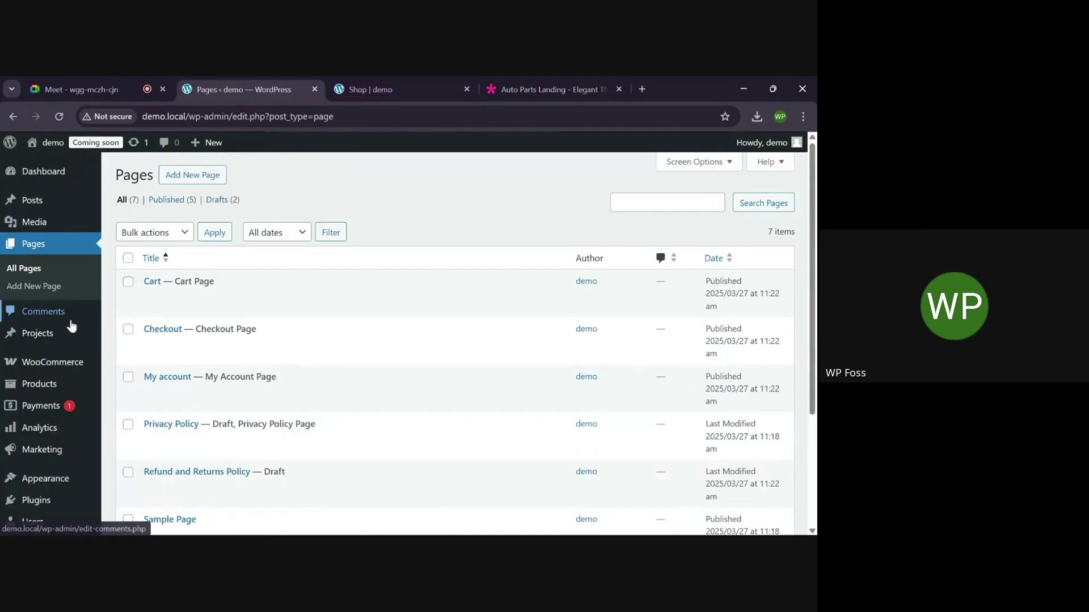
{"action": "scroll", "coordinate": [70, 325], "scroll_direction": "down", "scroll_amount": 2}
{"action": "scroll", "coordinate": [71, 324], "scroll_direction": "down", "scroll_amount": 1}
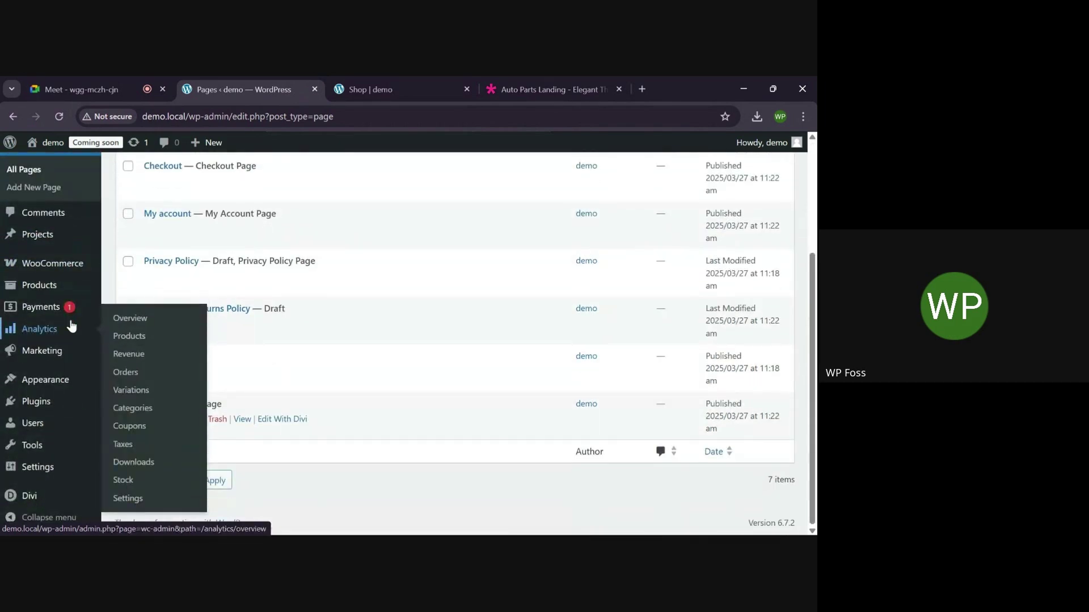
{"action": "mouse_move", "coordinate": [26, 498]}
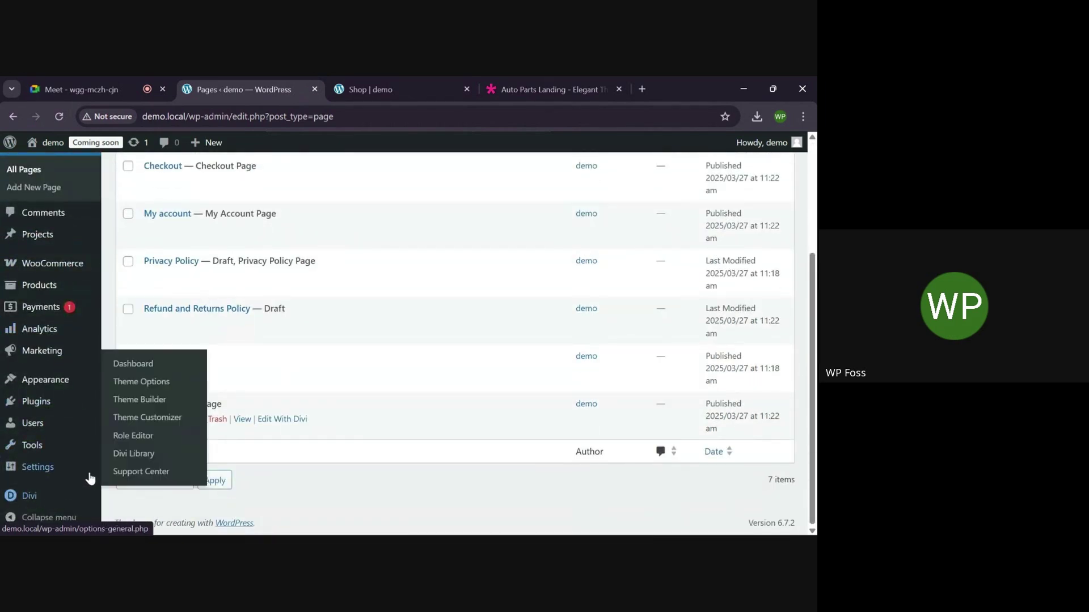
{"action": "scroll", "coordinate": [130, 409], "scroll_direction": "up", "scroll_amount": 1}
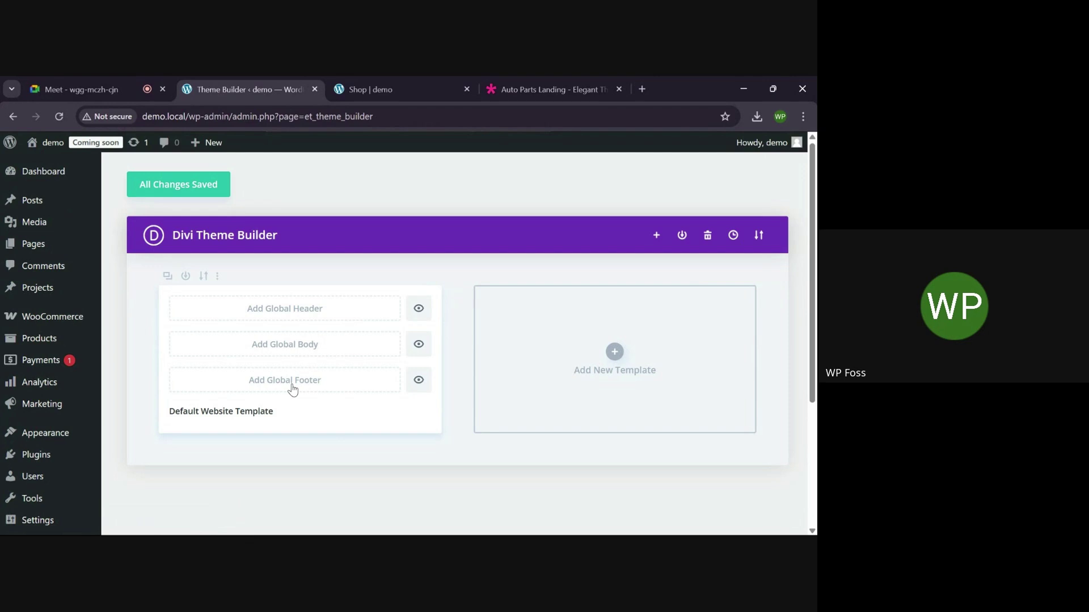
Open the layout library for a new global header, filtered to Online Store packs
{"action": "left_click", "coordinate": [320, 310]}
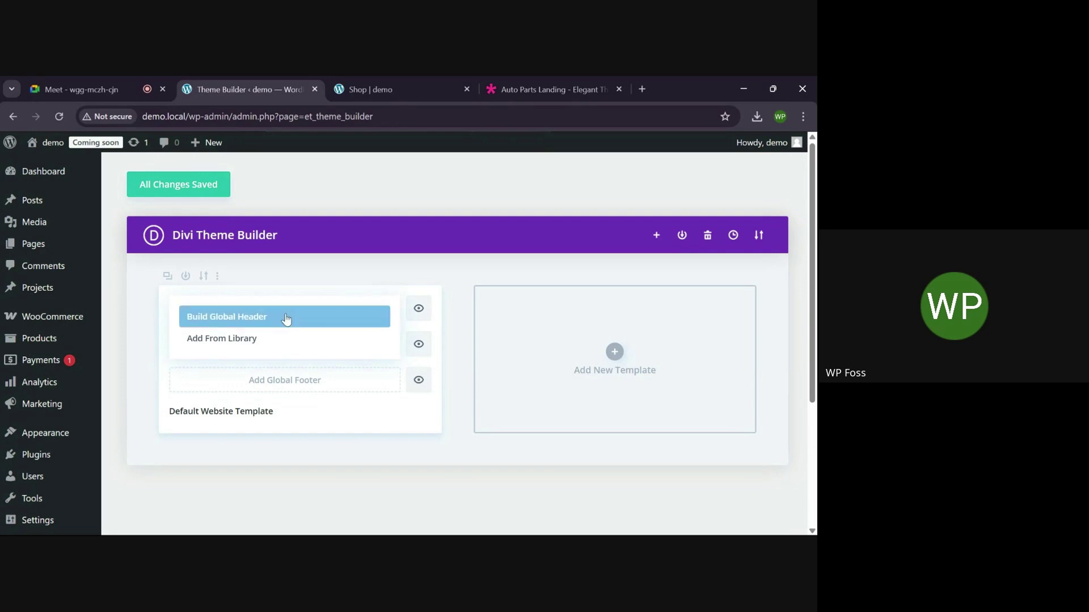
{"action": "left_click", "coordinate": [244, 339]}
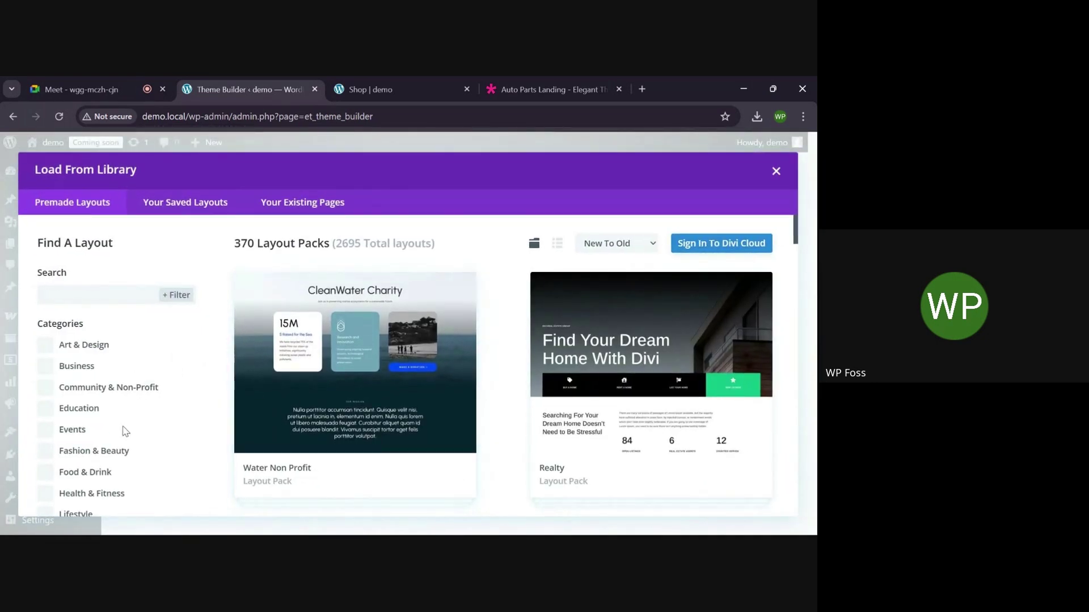
{"action": "scroll", "coordinate": [121, 424], "scroll_direction": "down", "scroll_amount": 4}
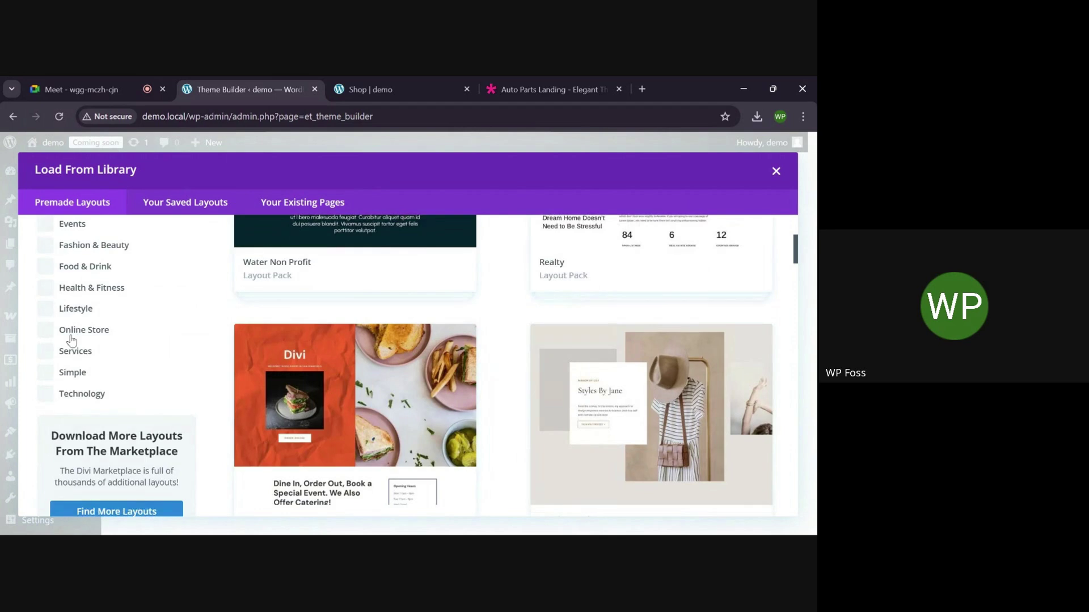
{"action": "left_click", "coordinate": [70, 331]}
{"action": "scroll", "coordinate": [382, 394], "scroll_direction": "up", "scroll_amount": 4}
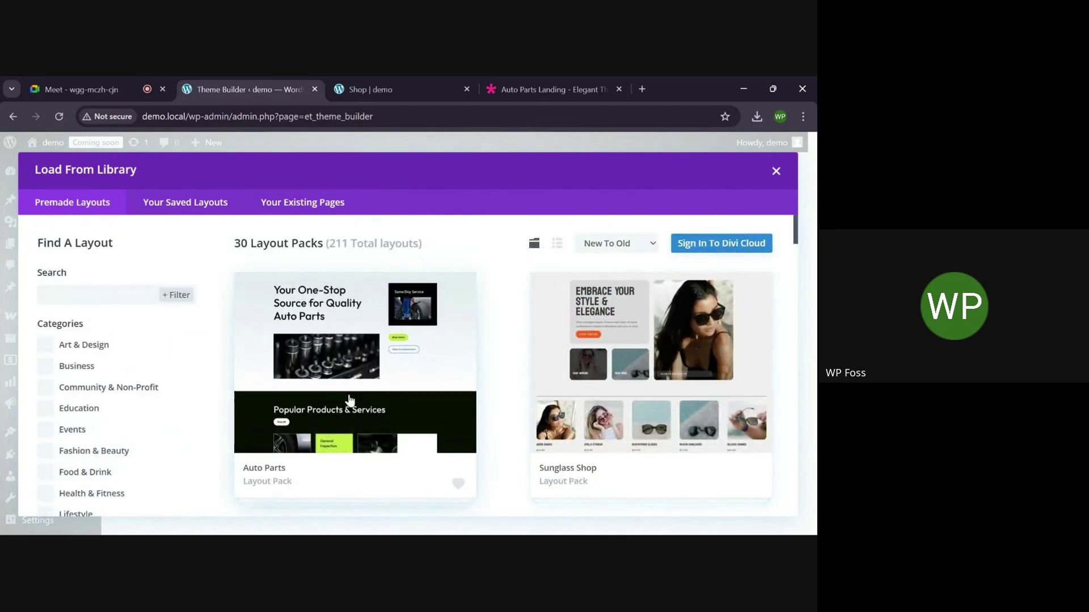
Look through the Online Store layout packs before building the global header from scratch
{"action": "scroll", "coordinate": [350, 393], "scroll_direction": "down", "scroll_amount": 10}
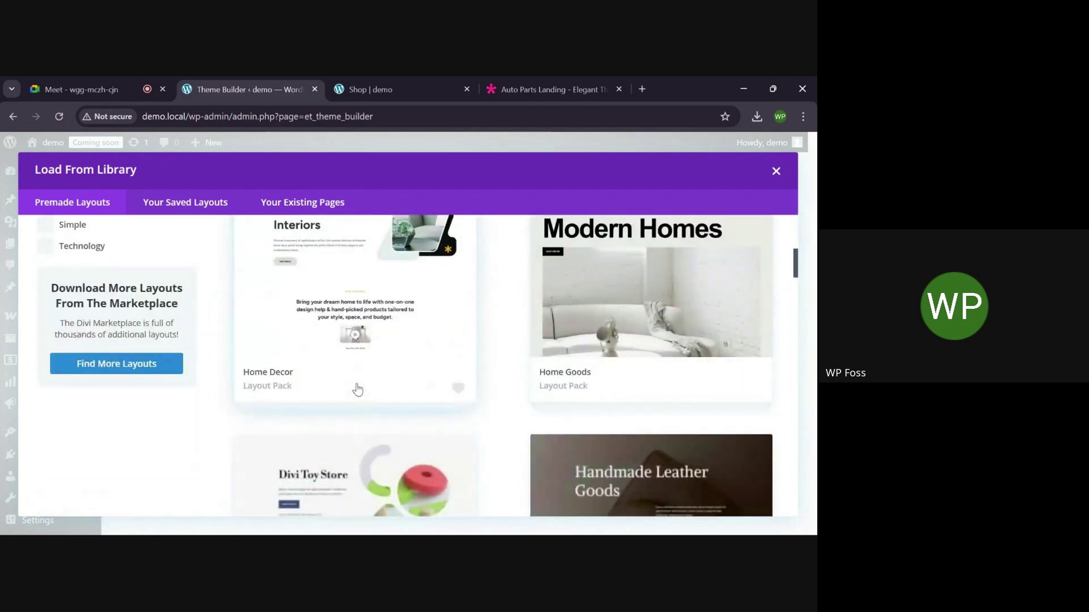
{"action": "scroll", "coordinate": [356, 389], "scroll_direction": "down", "scroll_amount": 10}
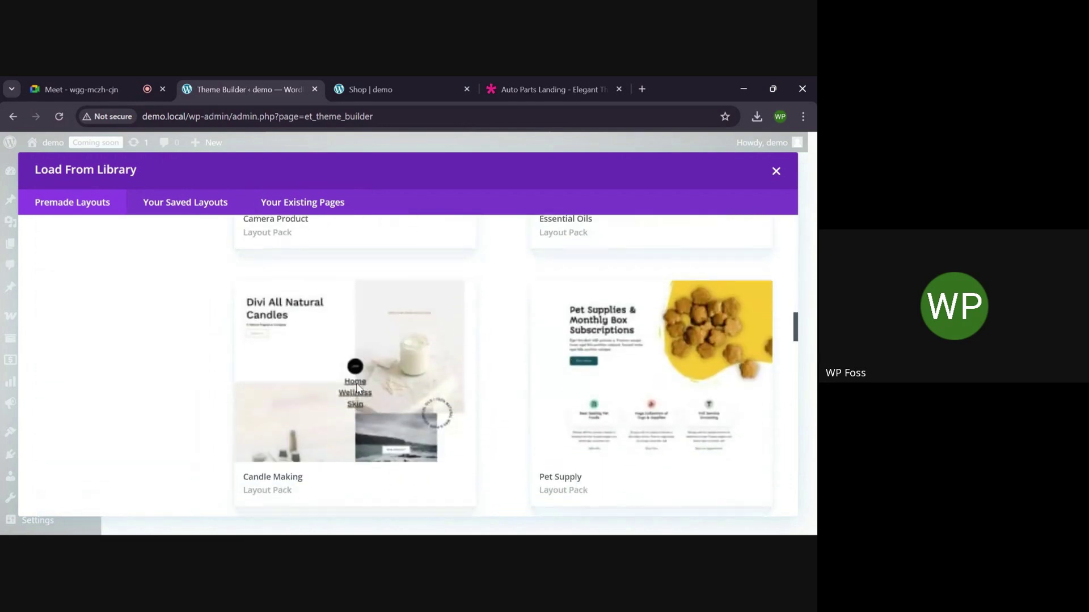
{"action": "scroll", "coordinate": [357, 389], "scroll_direction": "down", "scroll_amount": 10}
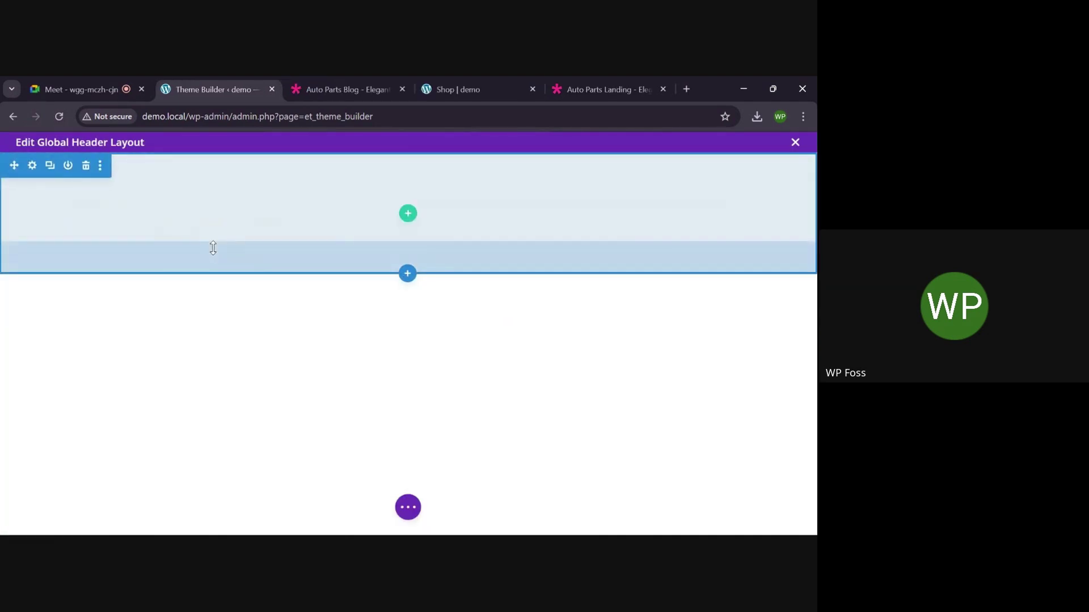
Add a two-column row to the header and place an Image module in its left column
{"action": "left_click", "coordinate": [407, 215]}
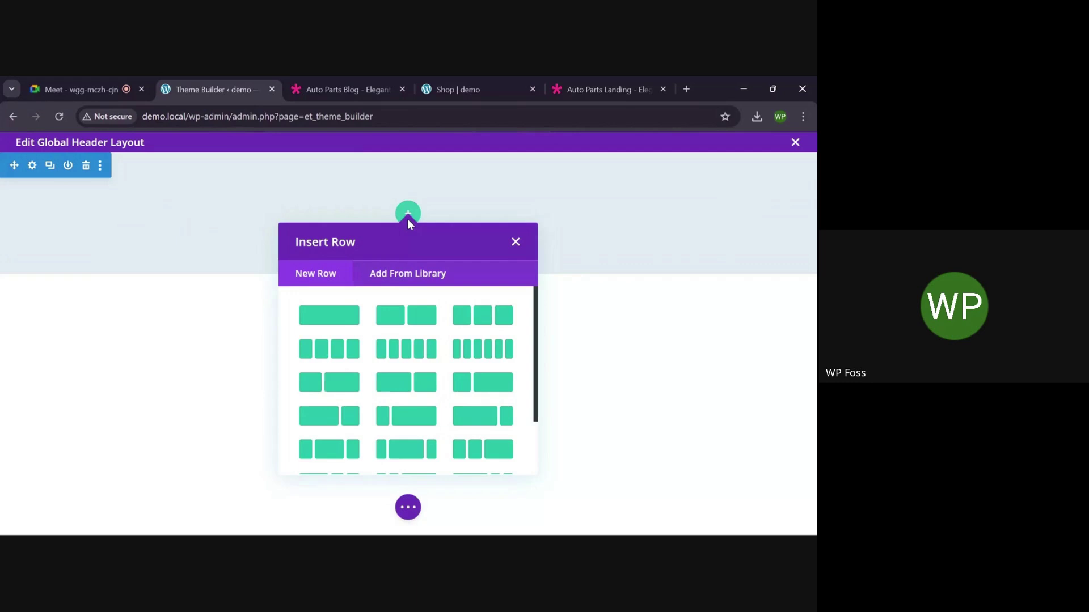
{"action": "left_click", "coordinate": [396, 317]}
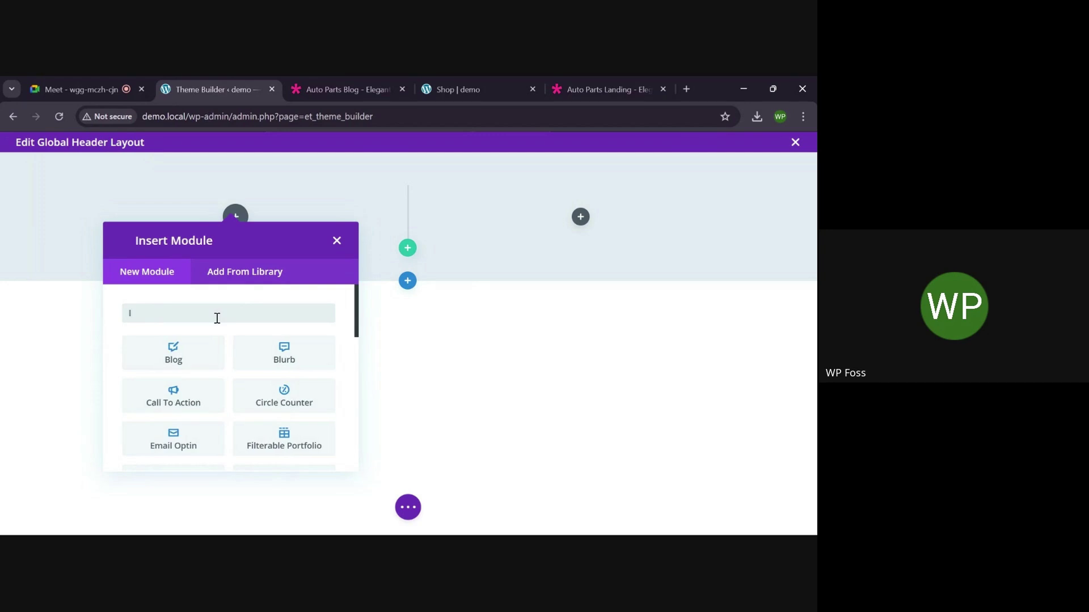
{"action": "type", "text": "ma"}
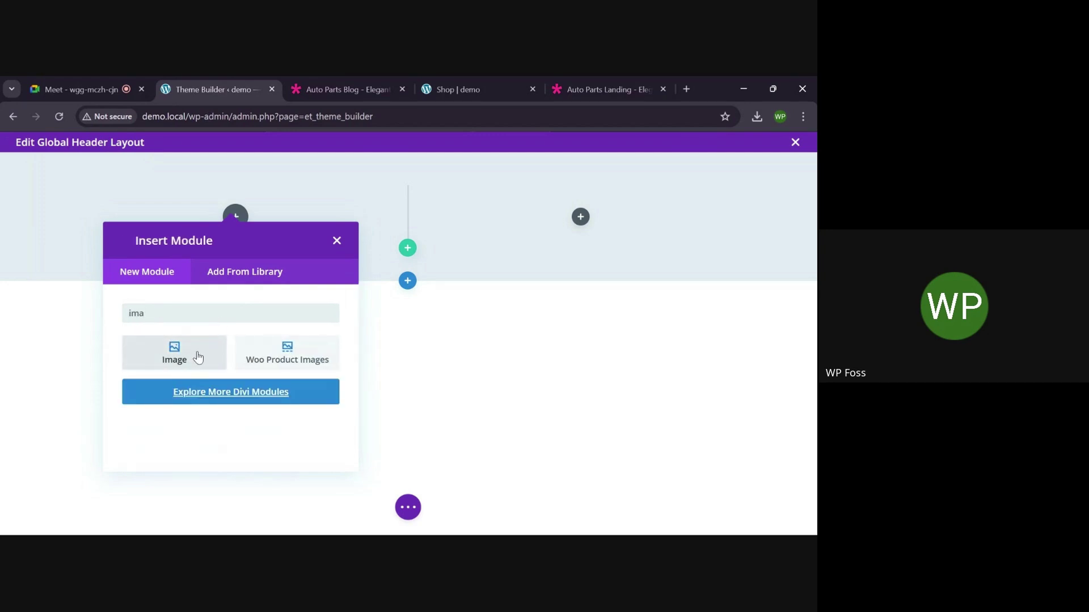
{"action": "left_click", "coordinate": [197, 356]}
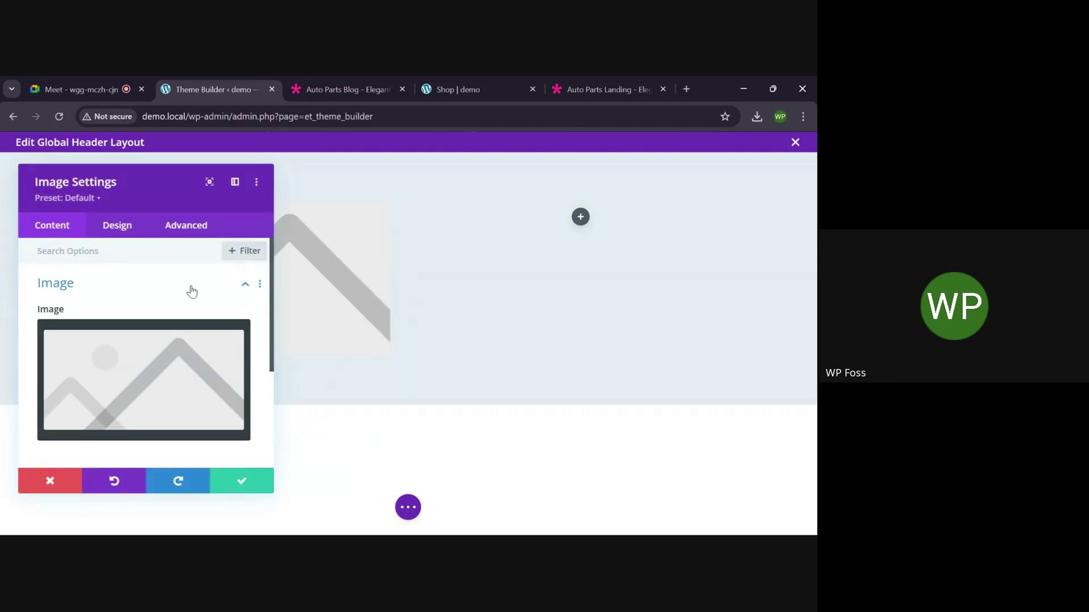
{"action": "scroll", "coordinate": [119, 377], "scroll_direction": "down", "scroll_amount": 3}
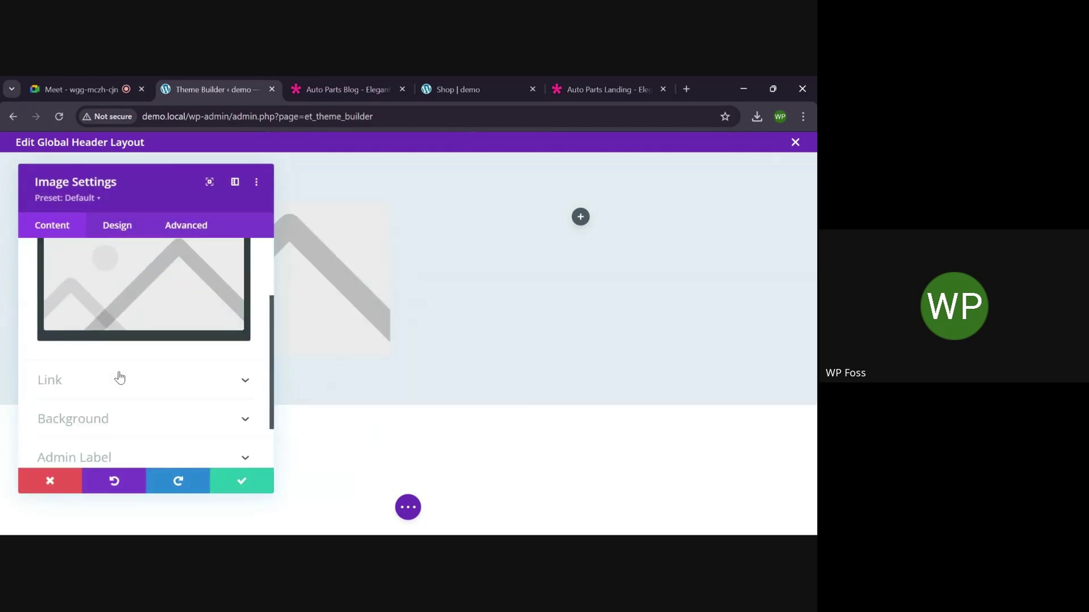
{"action": "scroll", "coordinate": [119, 377], "scroll_direction": "up", "scroll_amount": 1}
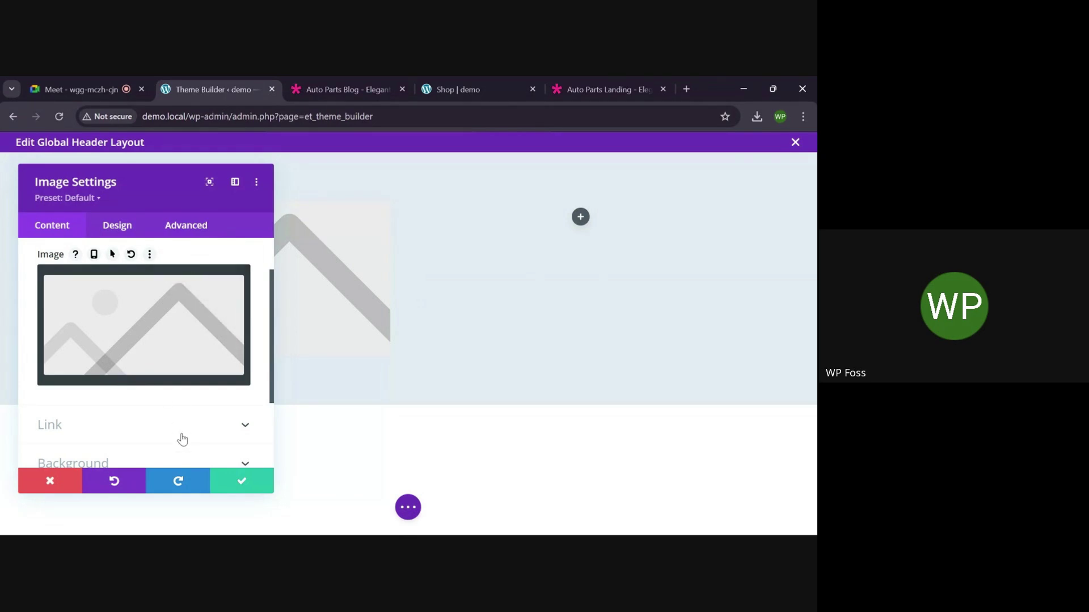
{"action": "left_click", "coordinate": [241, 481]}
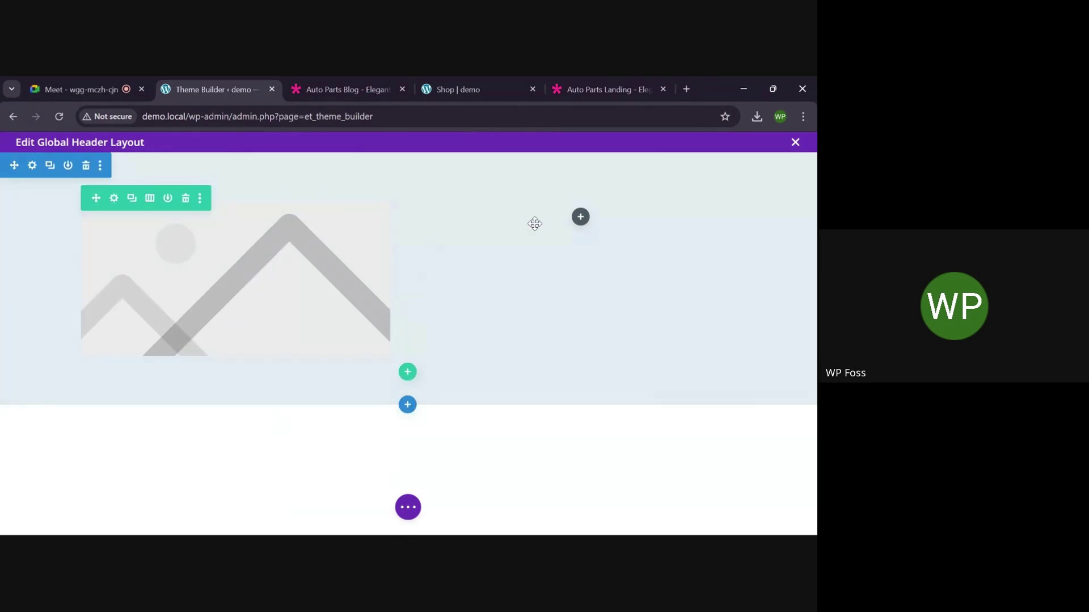
Add a Menu module using main menu to the header's right column
{"action": "left_click", "coordinate": [580, 217]}
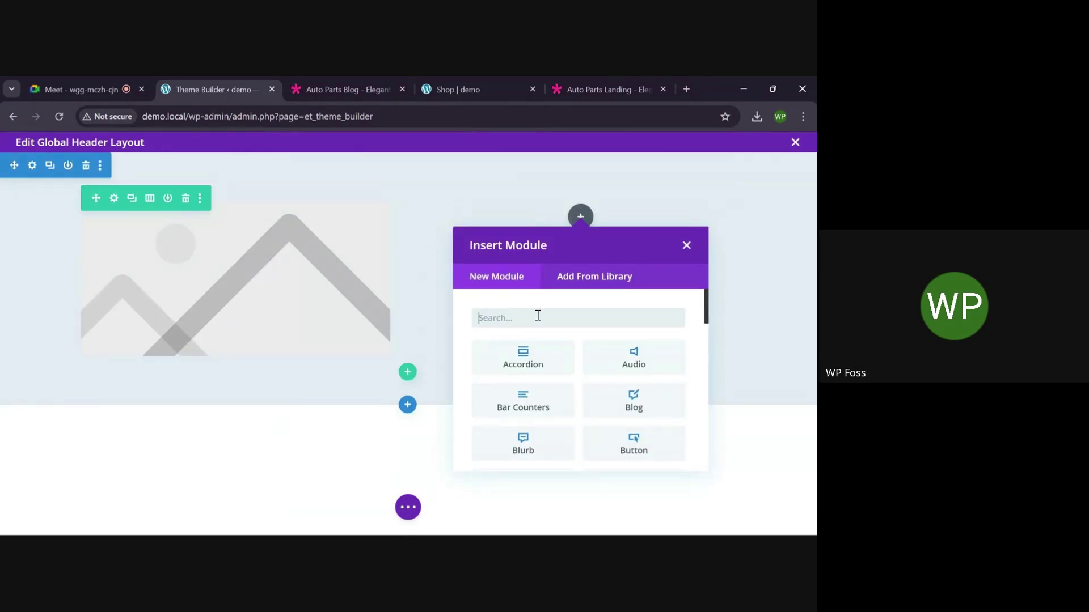
{"action": "type", "text": "me"}
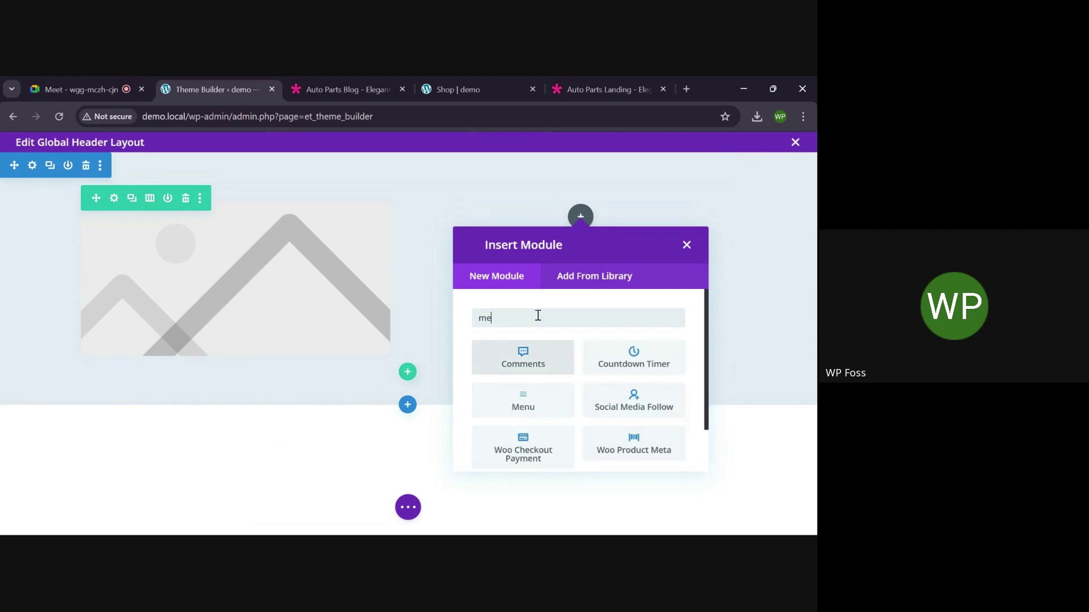
{"action": "left_click", "coordinate": [534, 417]}
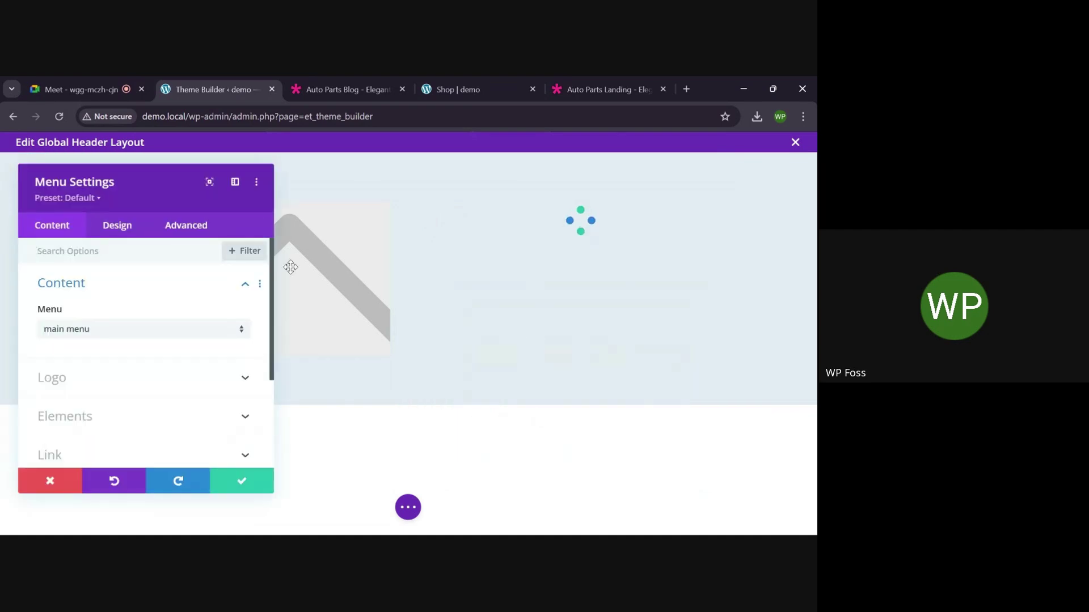
{"action": "scroll", "coordinate": [170, 342], "scroll_direction": "down", "scroll_amount": 1}
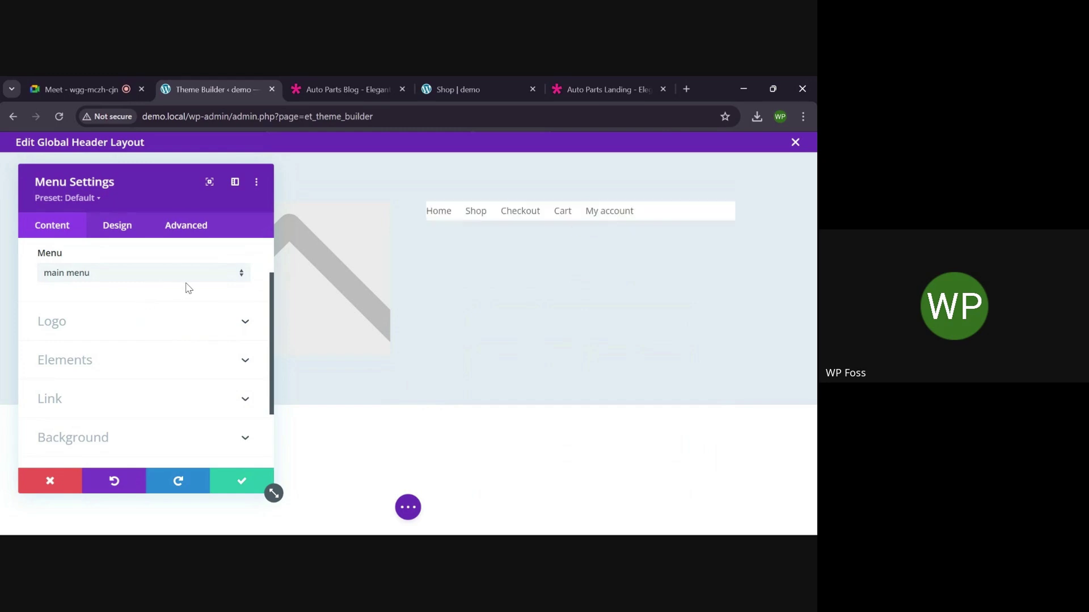
{"action": "scroll", "coordinate": [137, 294], "scroll_direction": "up", "scroll_amount": 1}
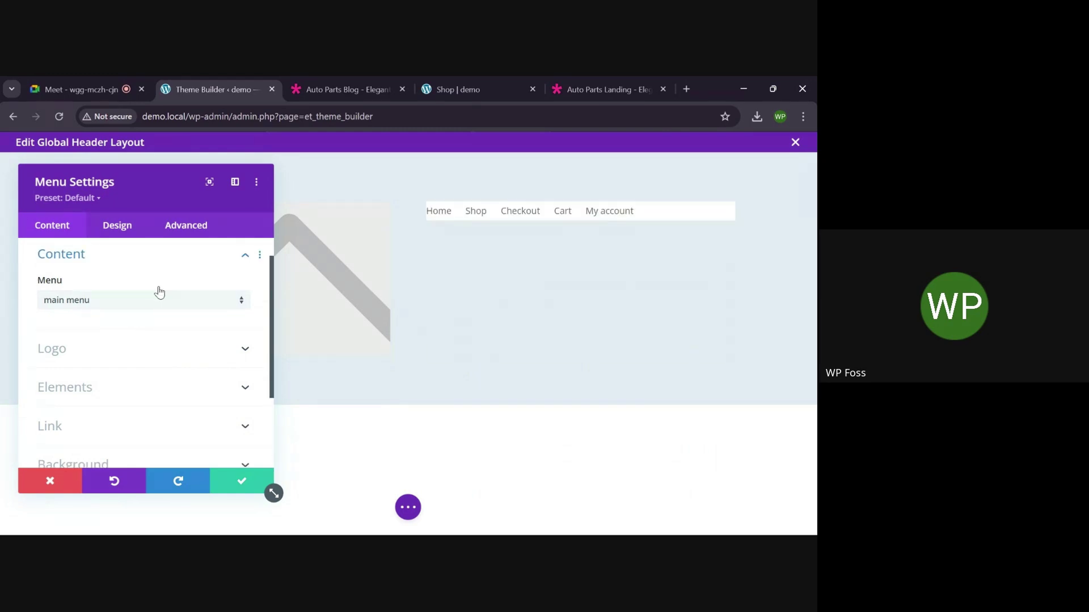
{"action": "left_click", "coordinate": [234, 476]}
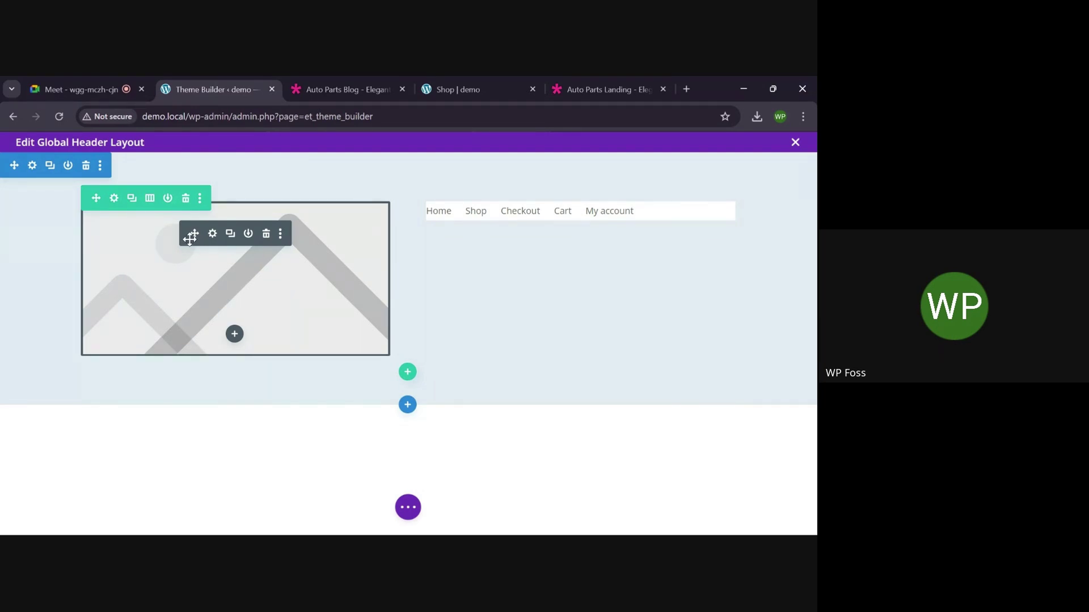
Open the Image module's image chooser, browse the Media Library, then switch to Upload files
{"action": "left_click", "coordinate": [213, 235]}
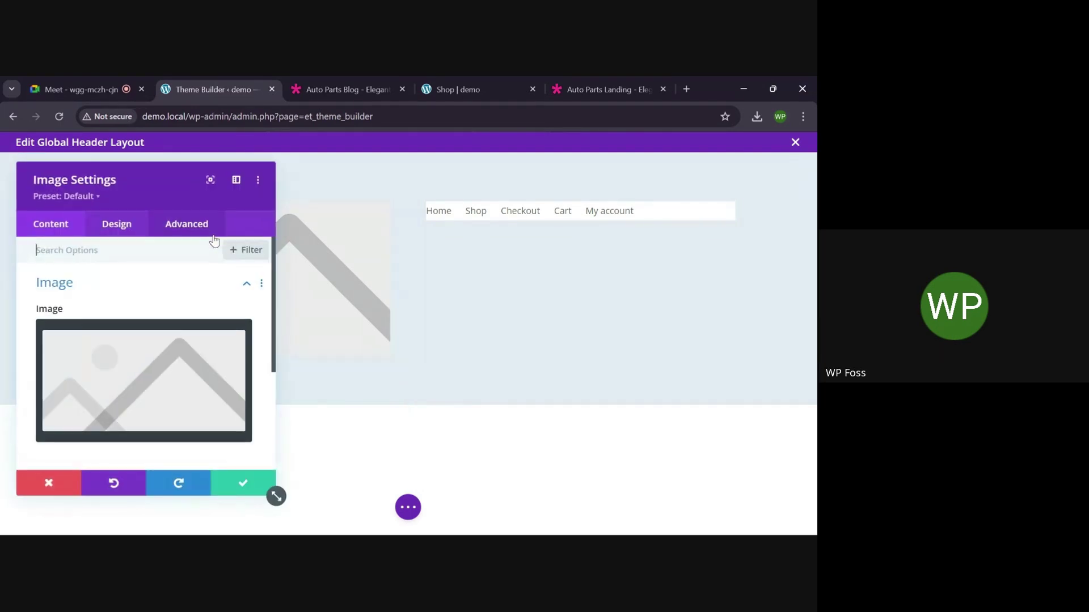
{"action": "left_click", "coordinate": [134, 389]}
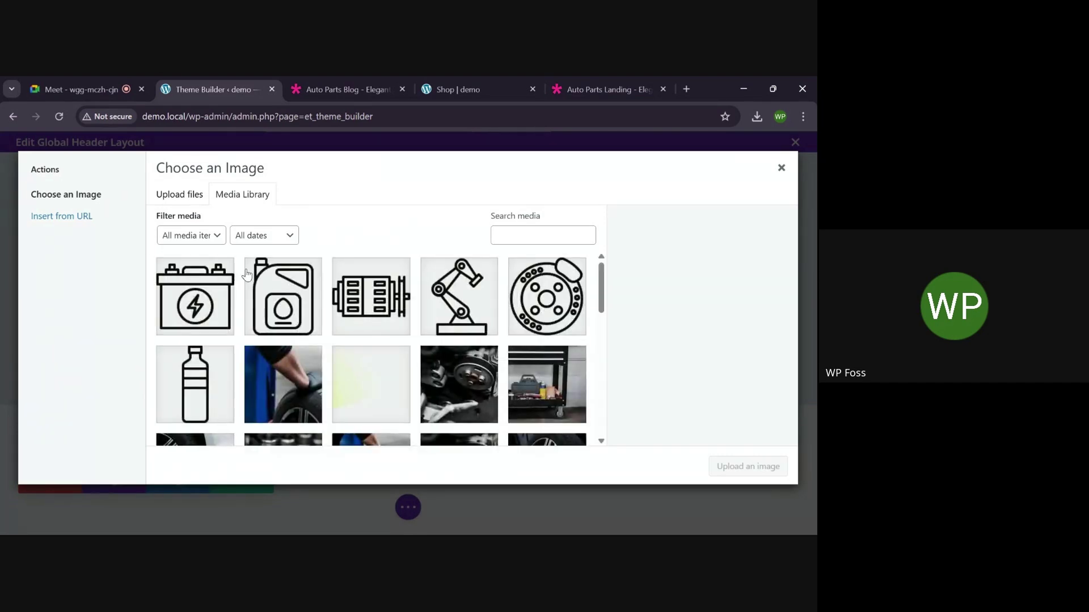
{"action": "scroll", "coordinate": [345, 364], "scroll_direction": "down", "scroll_amount": 2}
{"action": "scroll", "coordinate": [345, 364], "scroll_direction": "up", "scroll_amount": 2}
{"action": "scroll", "coordinate": [346, 365], "scroll_direction": "down", "scroll_amount": 5}
{"action": "scroll", "coordinate": [345, 365], "scroll_direction": "down", "scroll_amount": 4}
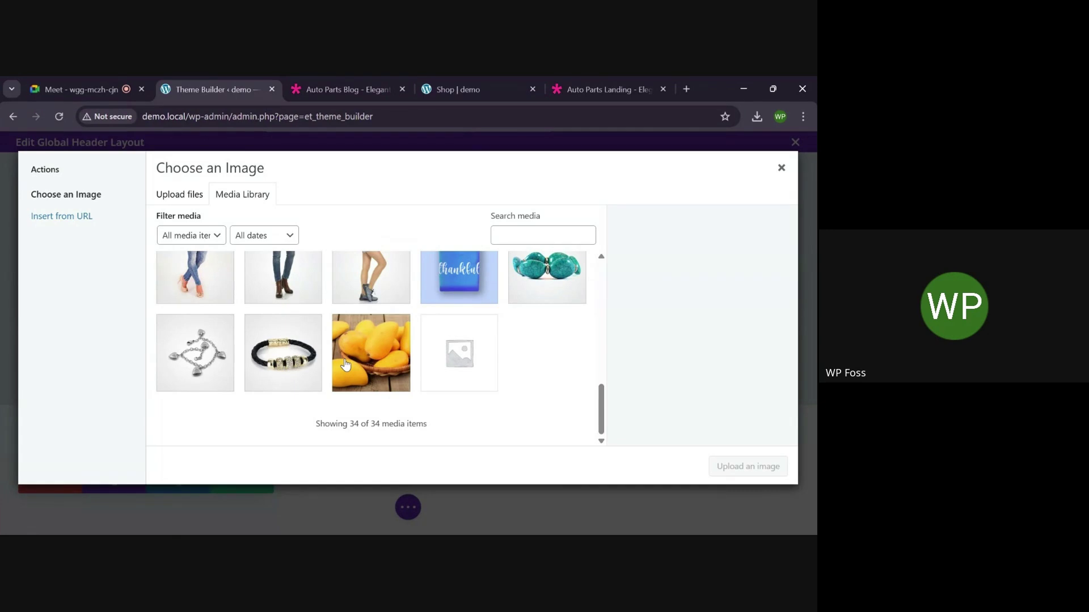
{"action": "scroll", "coordinate": [345, 365], "scroll_direction": "up", "scroll_amount": 1}
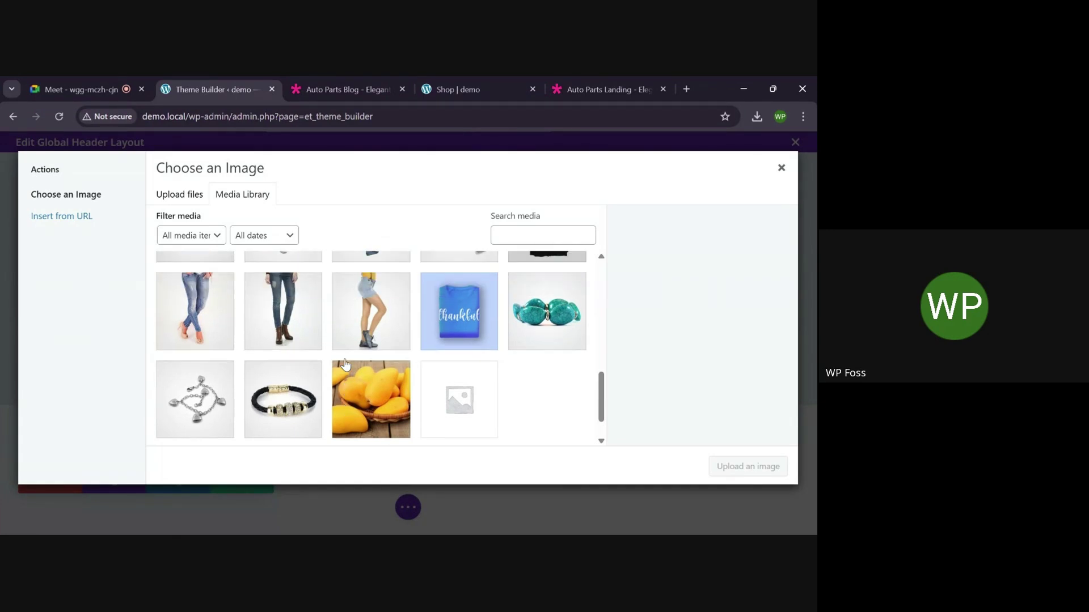
{"action": "scroll", "coordinate": [345, 364], "scroll_direction": "up", "scroll_amount": 8}
{"action": "left_click", "coordinate": [201, 203]}
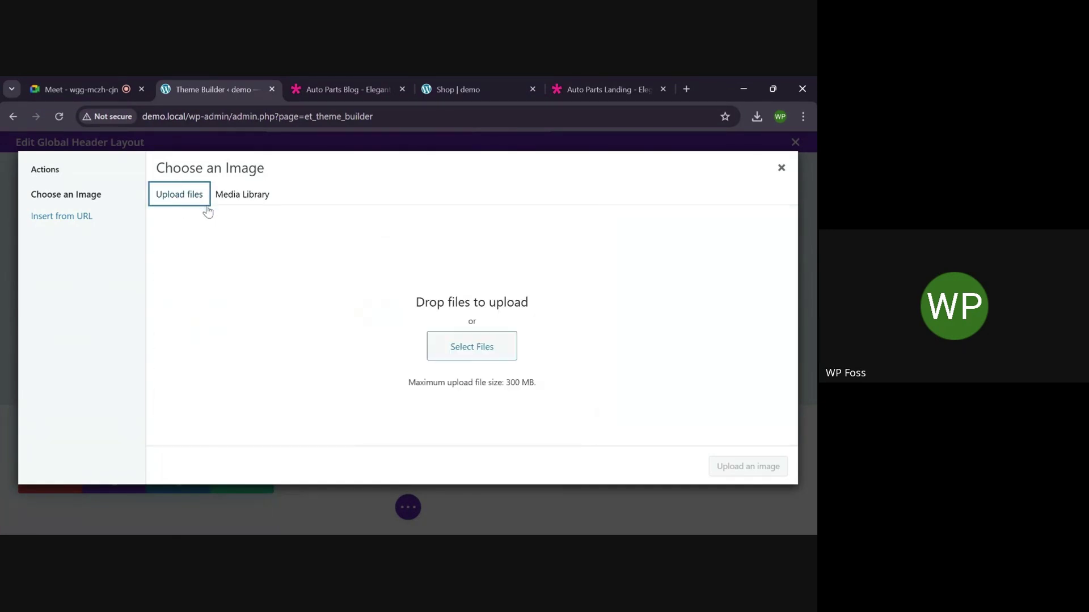
Upload the logo file 3.png from the Downloads folder
{"action": "left_click", "coordinate": [462, 356]}
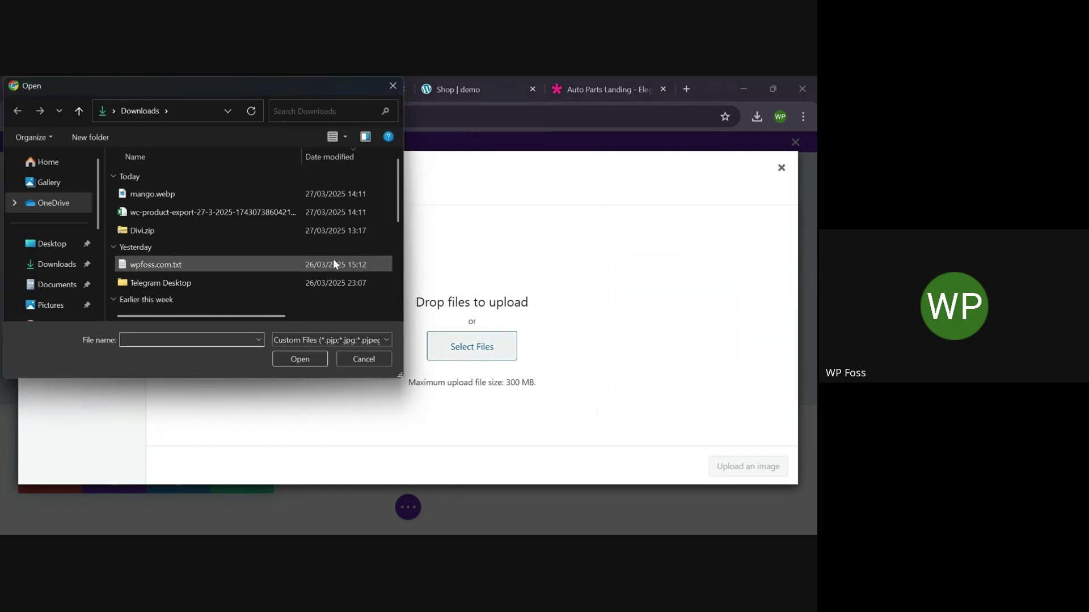
{"action": "scroll", "coordinate": [212, 240], "scroll_direction": "down", "scroll_amount": 1}
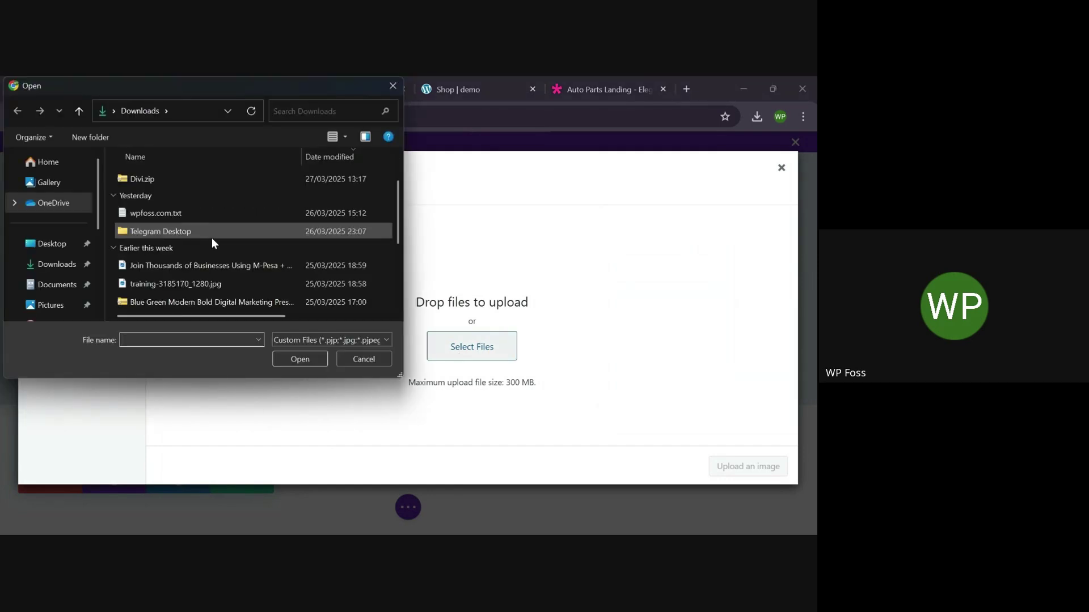
{"action": "left_click", "coordinate": [182, 284]}
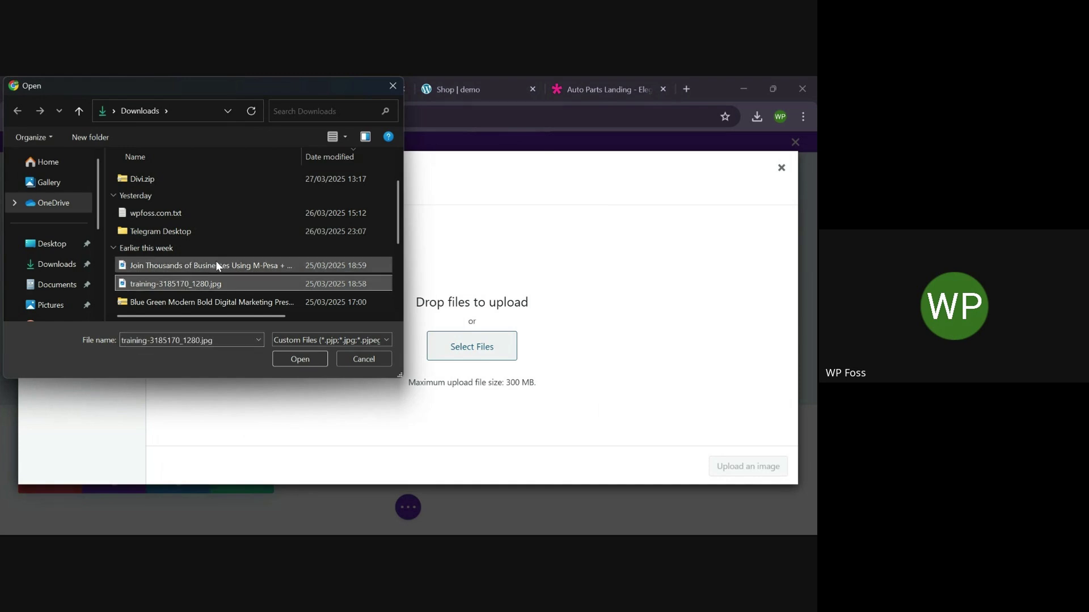
{"action": "scroll", "coordinate": [235, 268], "scroll_direction": "down", "scroll_amount": 2}
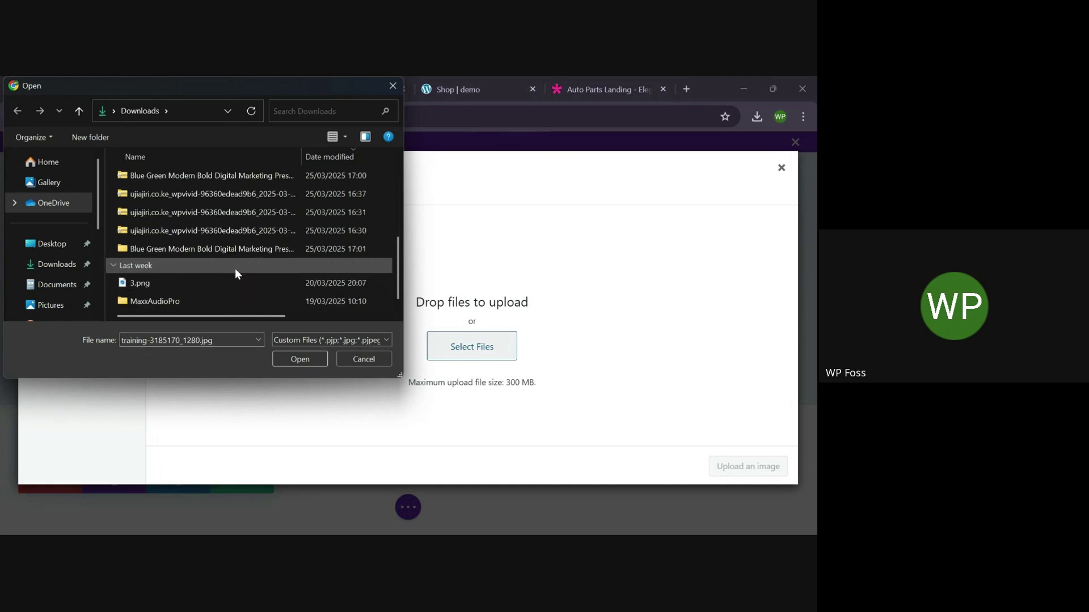
{"action": "left_click", "coordinate": [209, 284]}
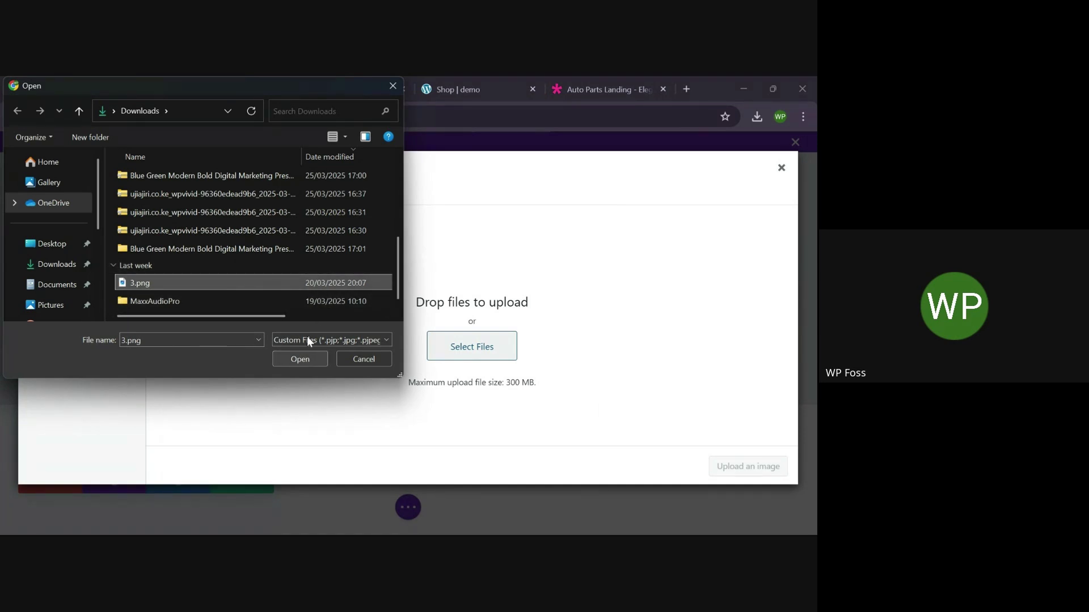
{"action": "scroll", "coordinate": [319, 278], "scroll_direction": "up", "scroll_amount": 1}
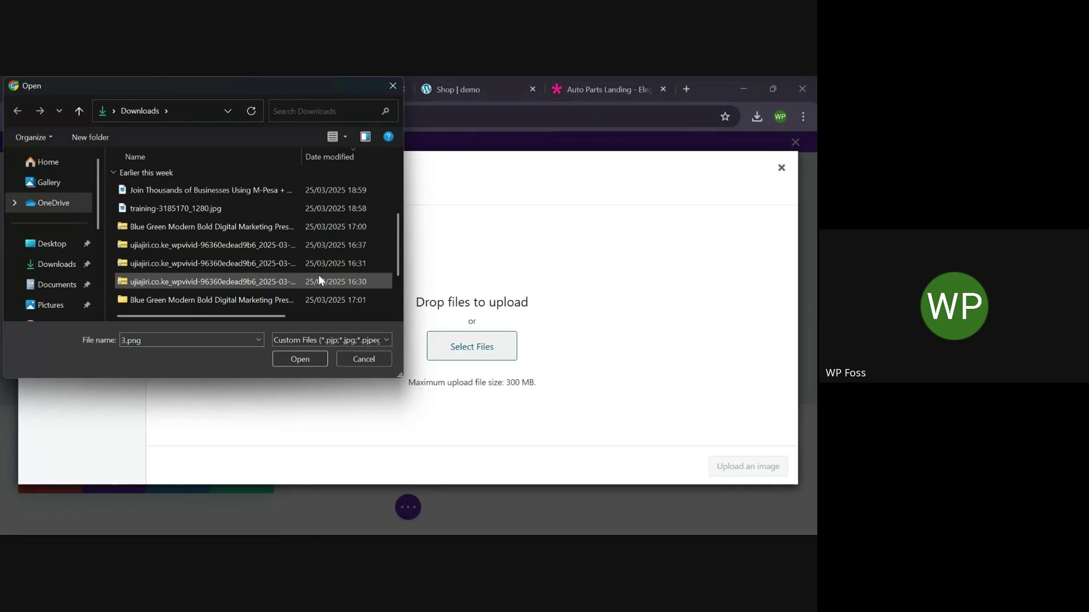
{"action": "scroll", "coordinate": [319, 279], "scroll_direction": "up", "scroll_amount": 1}
{"action": "left_click", "coordinate": [304, 359]}
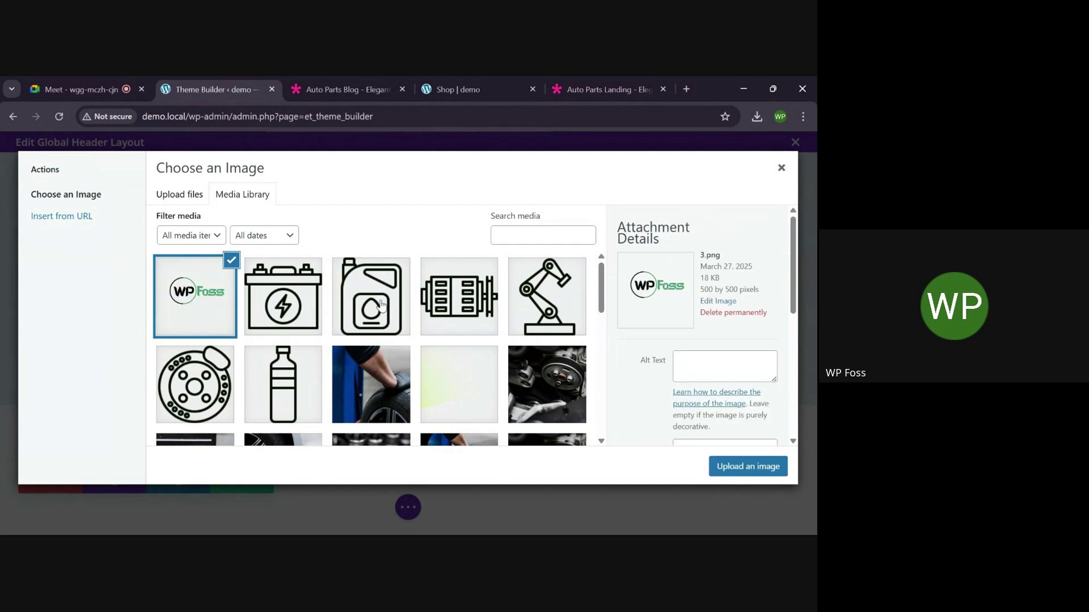
Insert the uploaded WP Foss logo into the header Image module, save it, and add top padding to the section
{"action": "left_click", "coordinate": [748, 470]}
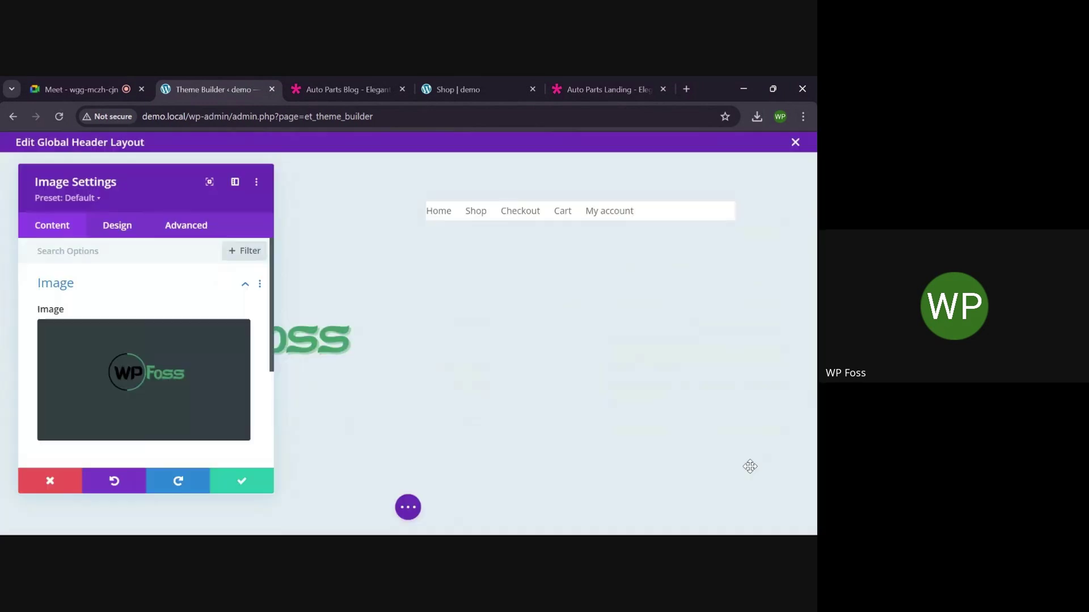
{"action": "left_click", "coordinate": [239, 482]}
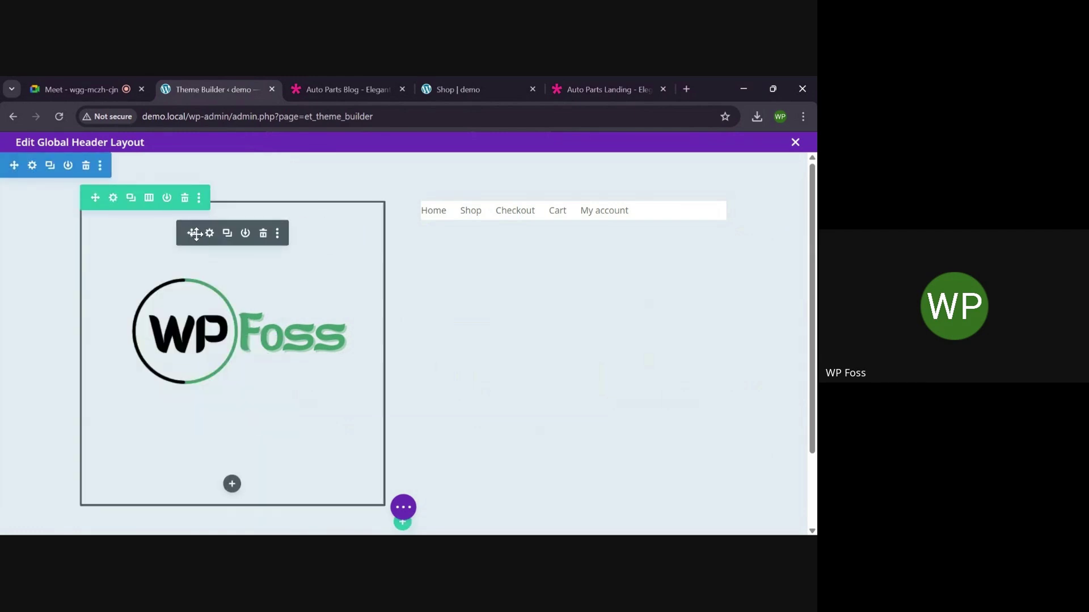
{"action": "left_click_drag", "start_coordinate": [294, 229], "coordinate": [294, 164]}
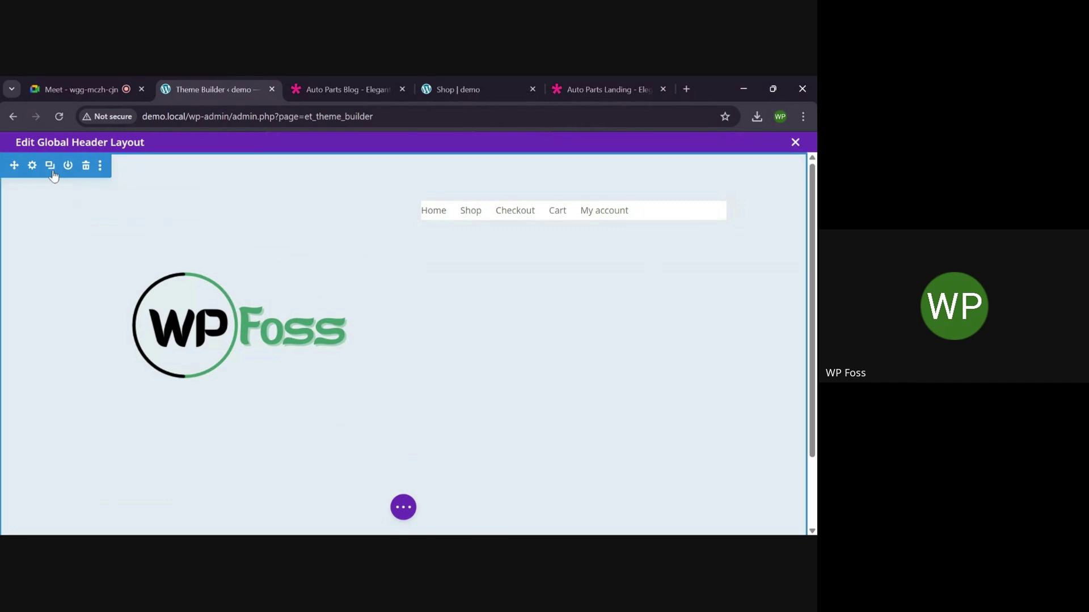
Set the header section's Sizing width to 100% and save, then reopen the logo Image module's settings
{"action": "left_click", "coordinate": [33, 165]}
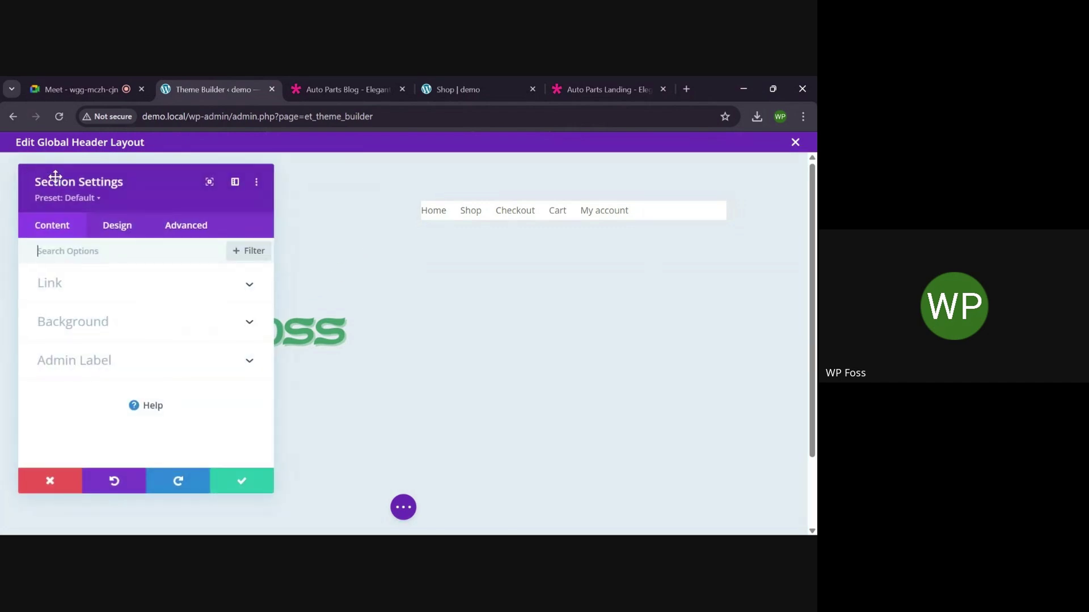
{"action": "left_click", "coordinate": [116, 227]}
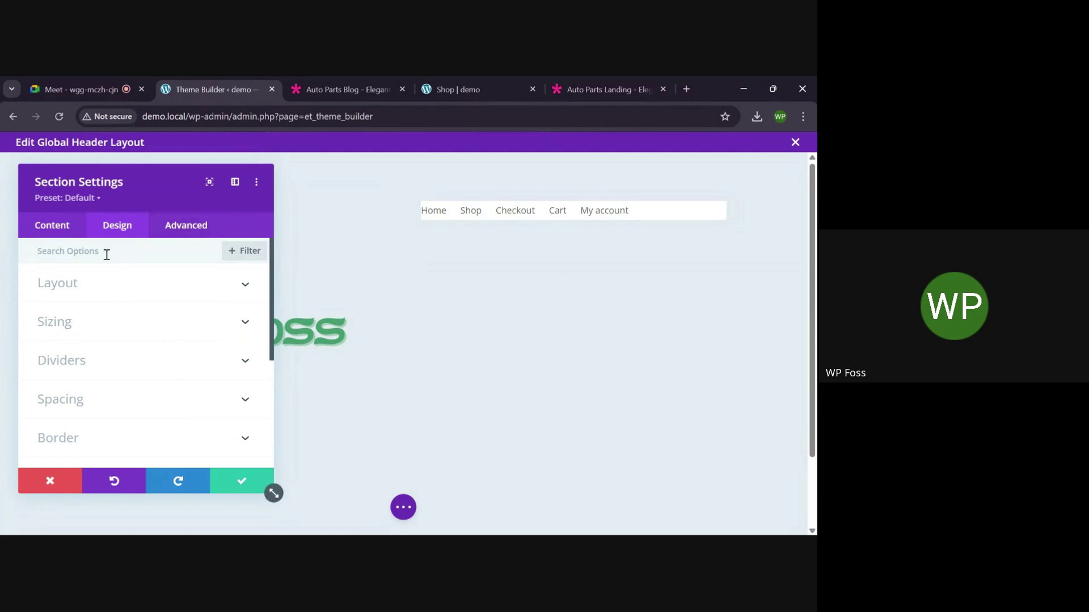
{"action": "left_click", "coordinate": [224, 327]}
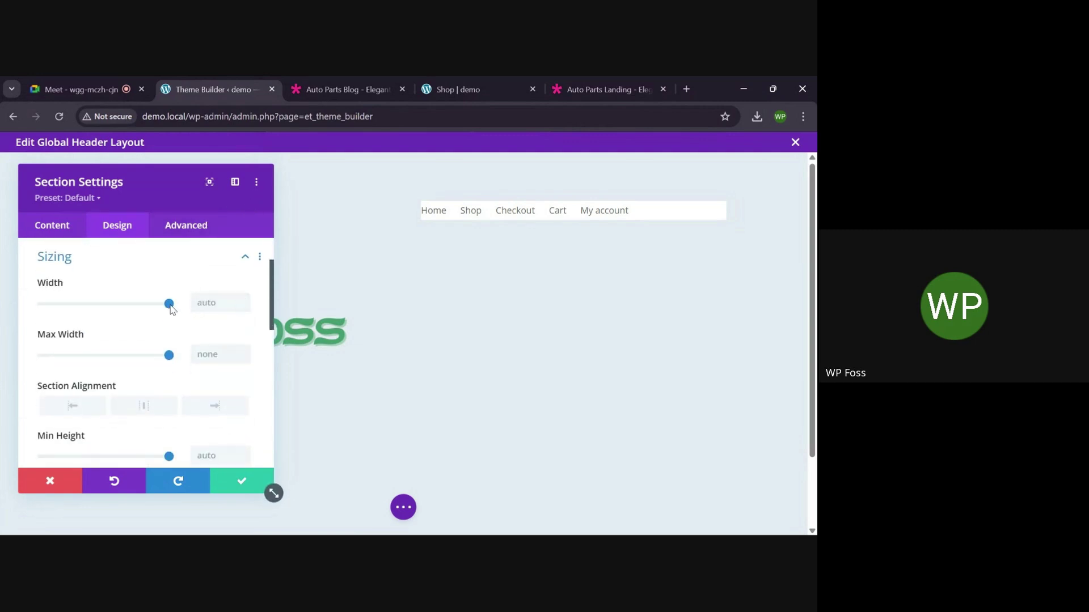
{"action": "mouse_move", "coordinate": [169, 304]}
{"action": "left_mouse_down"}
{"action": "mouse_move", "coordinate": [134, 305]}
{"action": "mouse_move", "coordinate": [178, 308]}
{"action": "left_mouse_up"}
{"action": "left_click", "coordinate": [62, 233]}
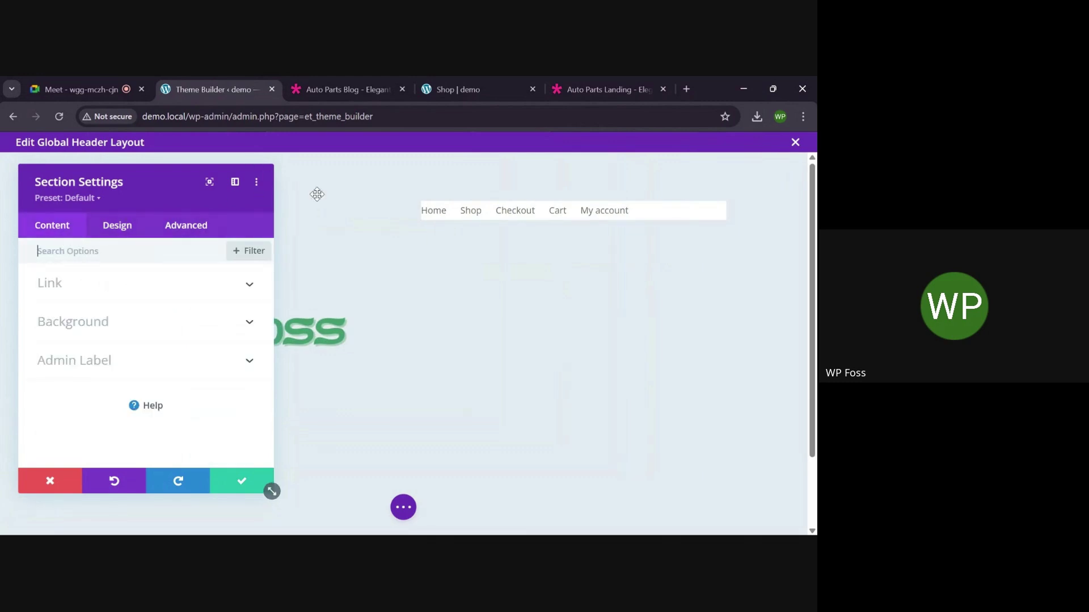
{"action": "left_click", "coordinate": [257, 477]}
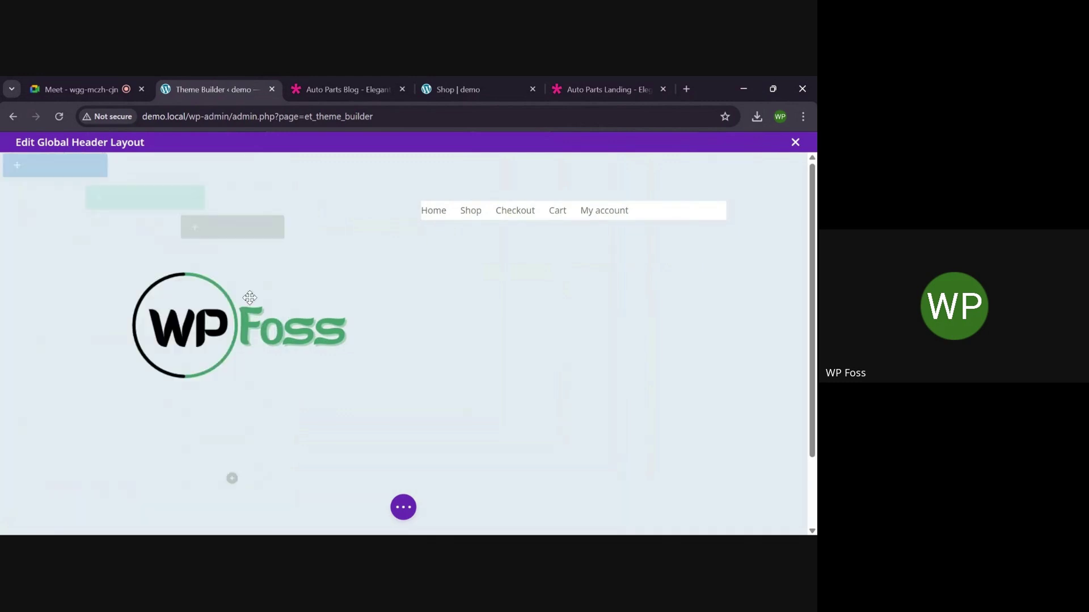
{"action": "left_click", "coordinate": [208, 228]}
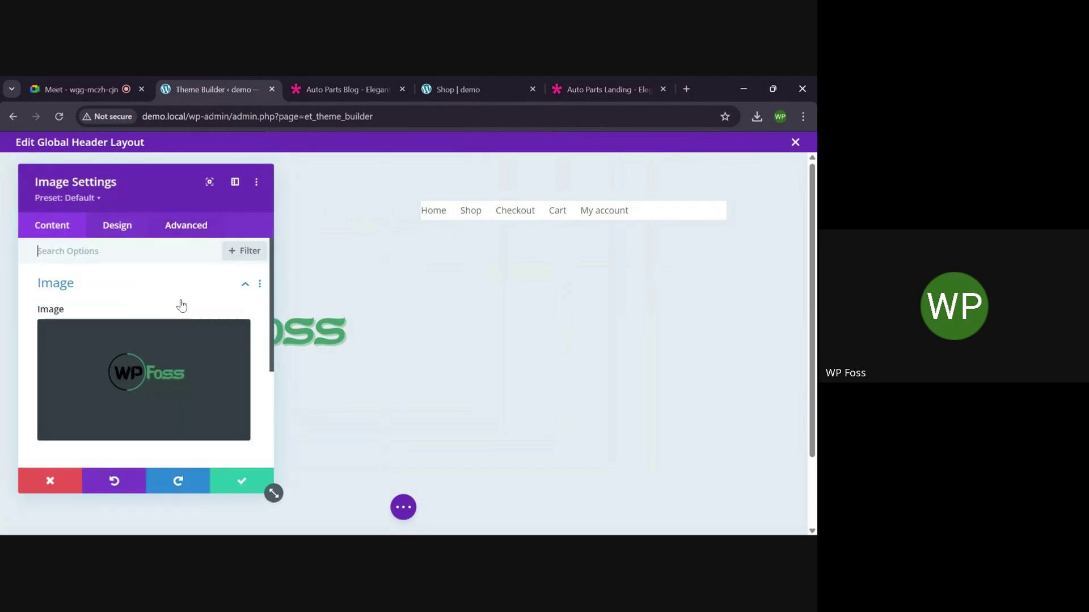
Reduce the WP Foss logo's width to 29% in the image's Design sizing options
{"action": "left_click", "coordinate": [118, 226]}
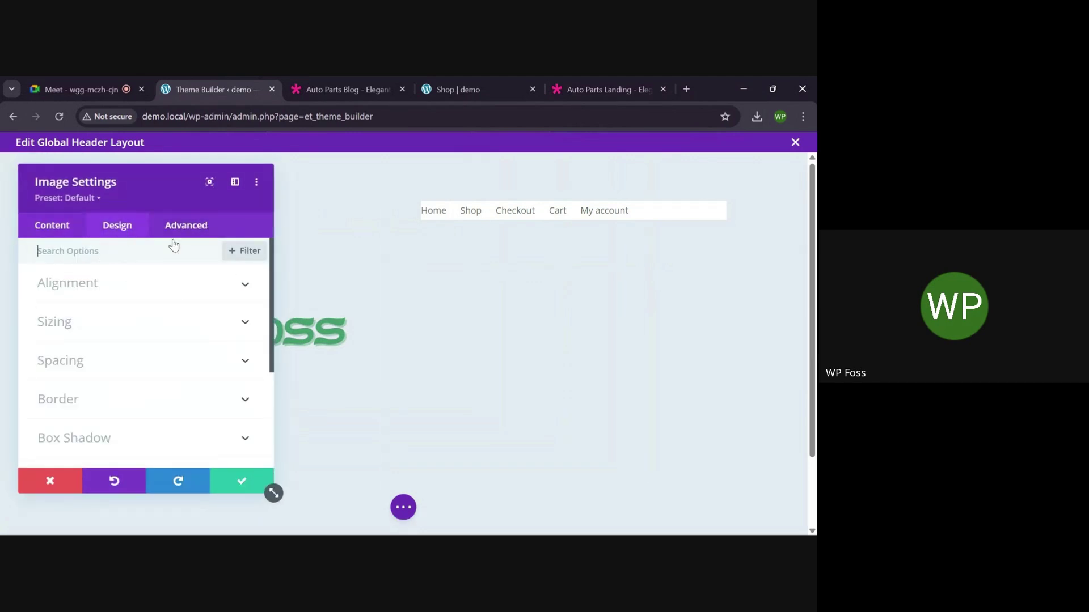
{"action": "left_click", "coordinate": [211, 321]}
{"action": "left_click_drag", "start_coordinate": [169, 354], "coordinate": [113, 348]}
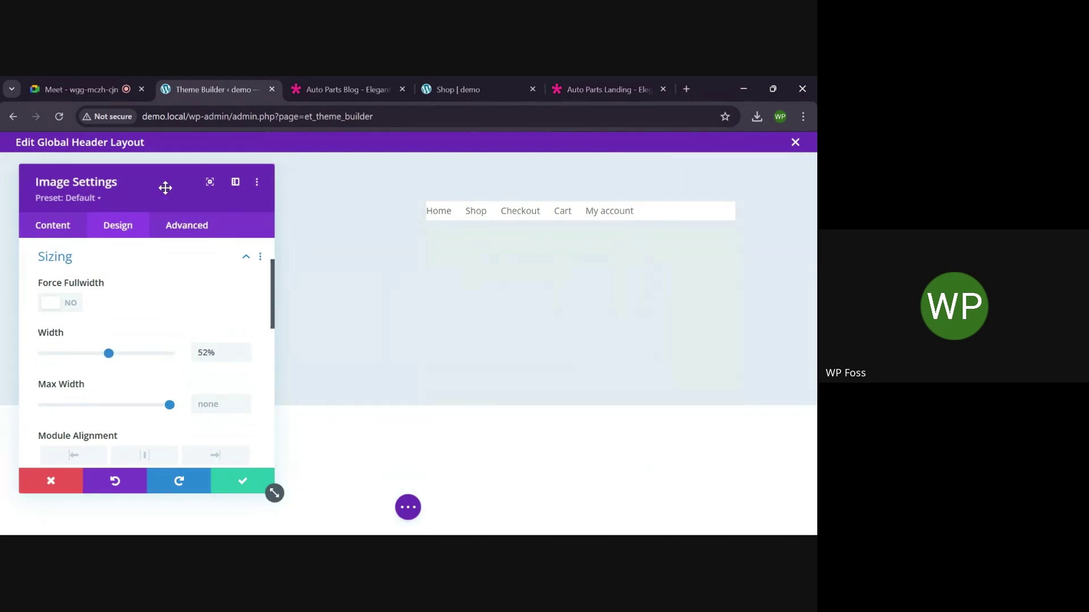
{"action": "left_click_drag", "start_coordinate": [162, 187], "coordinate": [515, 164]}
{"action": "left_click_drag", "start_coordinate": [457, 347], "coordinate": [425, 345]}
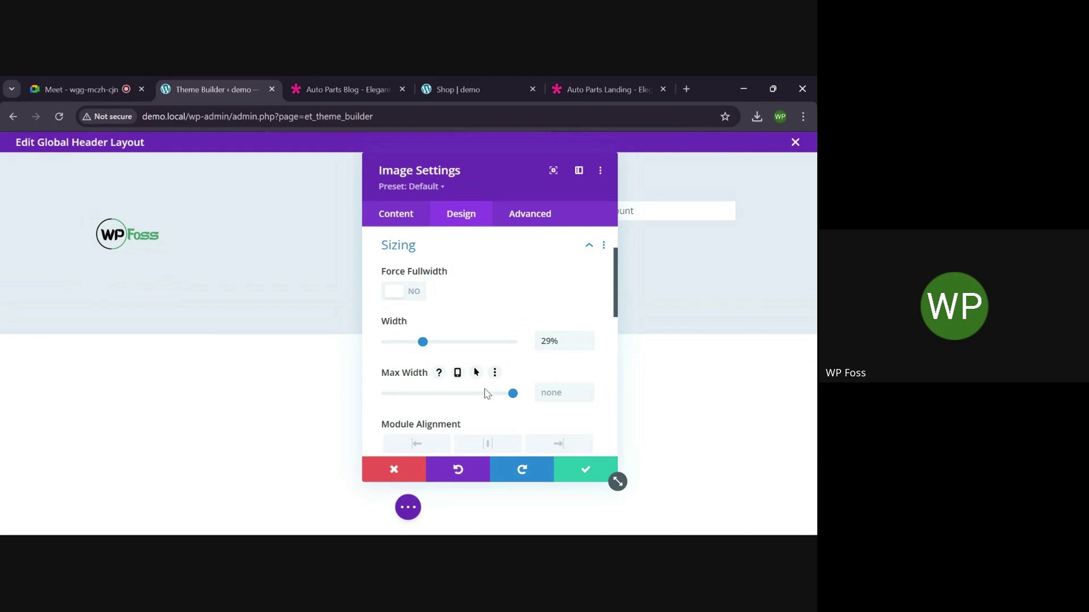
Cap the logo's max width at 64%, centre it in its column, and confirm the changes
{"action": "left_click_drag", "start_coordinate": [512, 395], "coordinate": [480, 398]}
{"action": "left_click", "coordinate": [490, 440]}
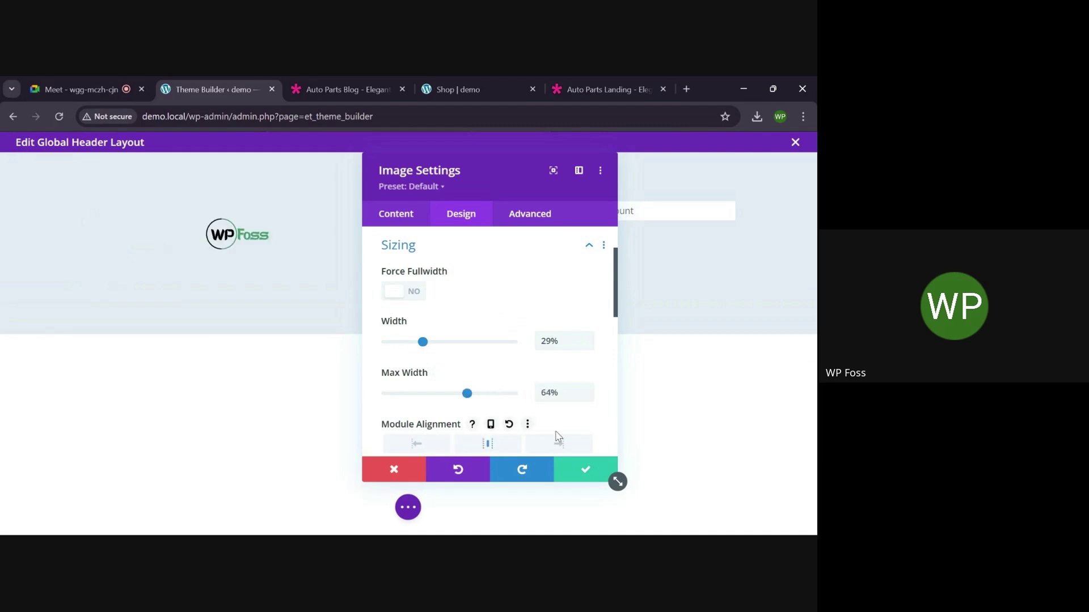
{"action": "left_click", "coordinate": [573, 471]}
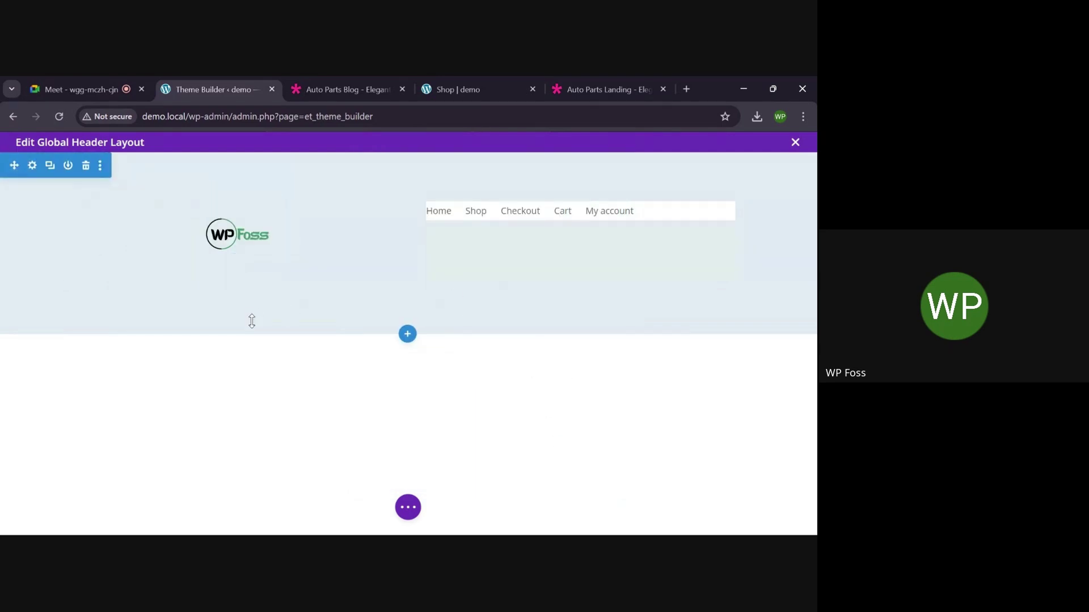
{"action": "left_click", "coordinate": [415, 507]}
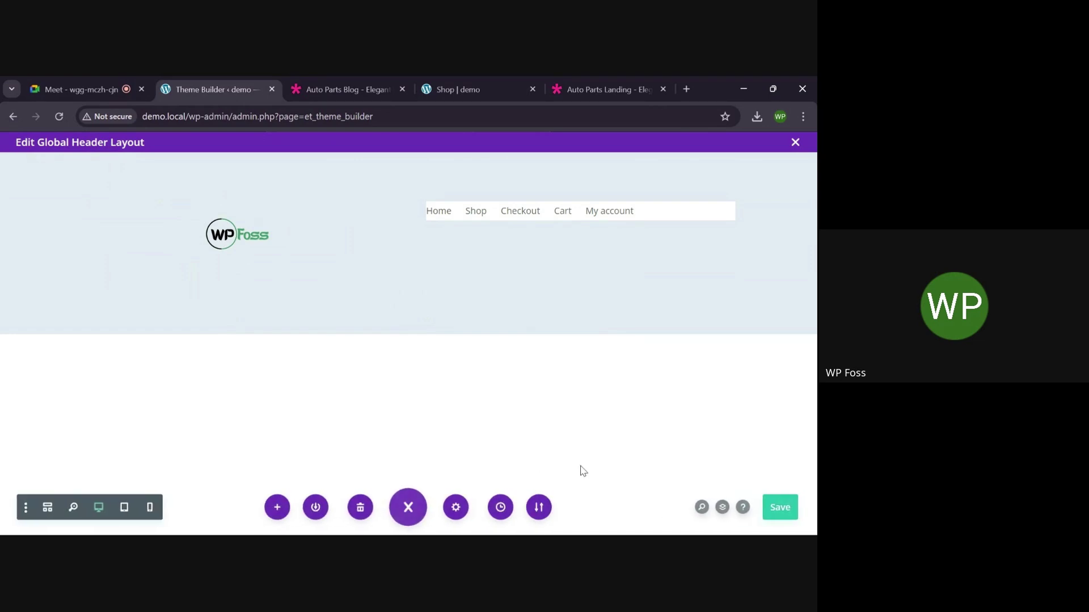
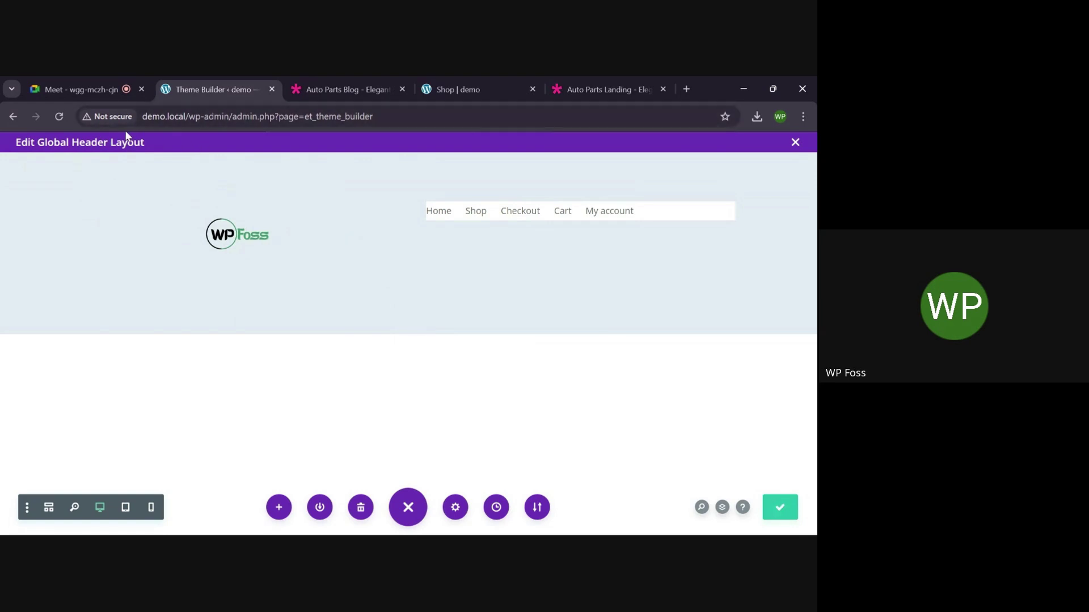
Back in the Theme Builder, start a global footer for the default template from the premade library
{"action": "left_click", "coordinate": [14, 119]}
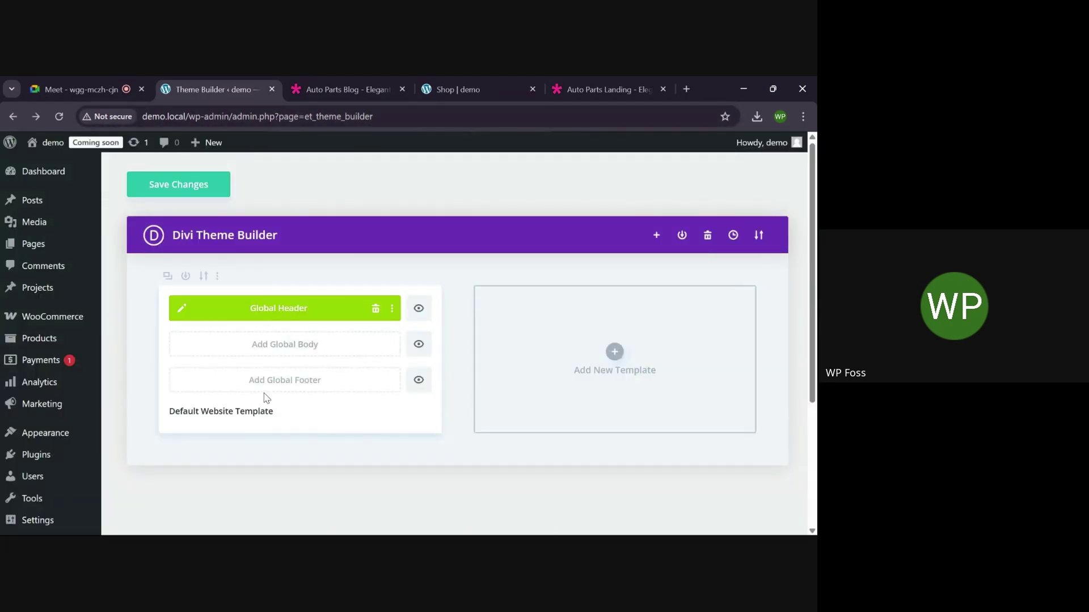
{"action": "left_click", "coordinate": [289, 387]}
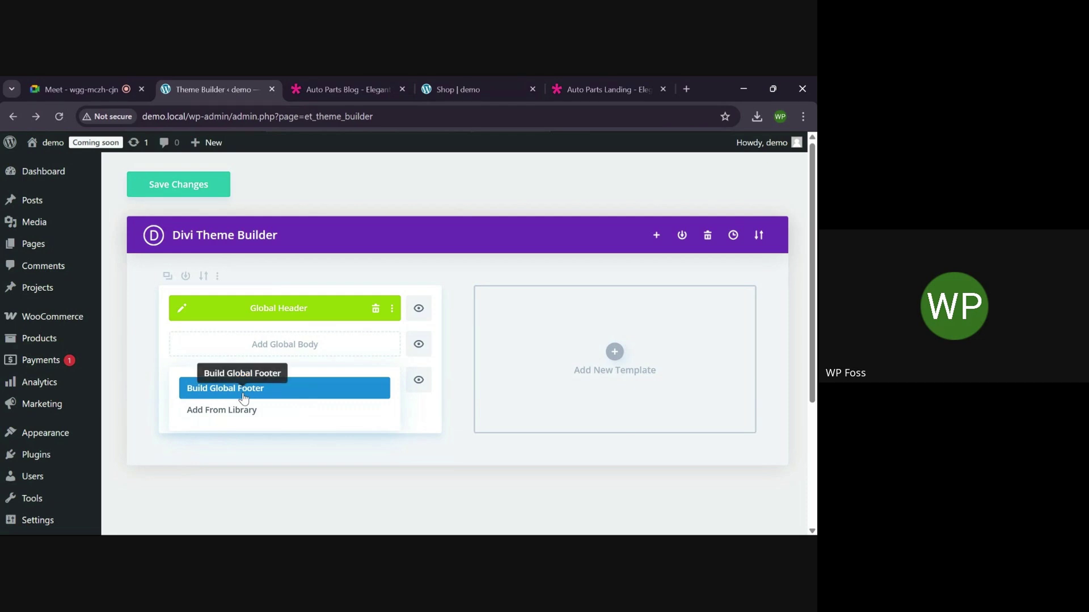
{"action": "left_click", "coordinate": [244, 419]}
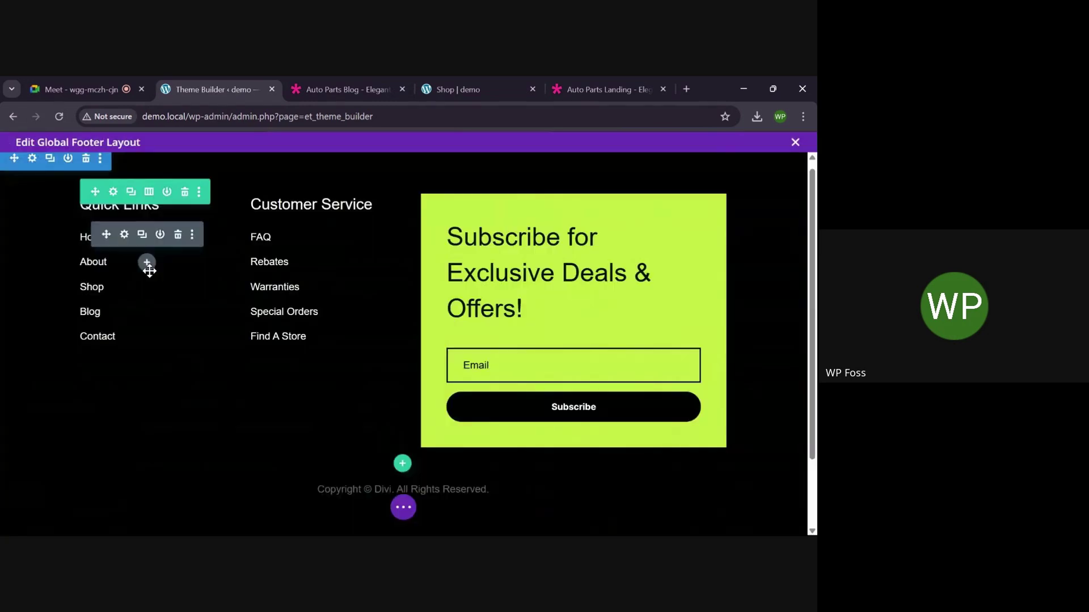
Load a premade footer layout and delete the Blog link from its Quick Links
{"action": "scroll", "coordinate": [150, 271], "scroll_direction": "down", "scroll_amount": 1}
{"action": "scroll", "coordinate": [149, 272], "scroll_direction": "up", "scroll_amount": 1}
{"action": "scroll", "coordinate": [149, 275], "scroll_direction": "down", "scroll_amount": 2}
{"action": "scroll", "coordinate": [148, 271], "scroll_direction": "up", "scroll_amount": 2}
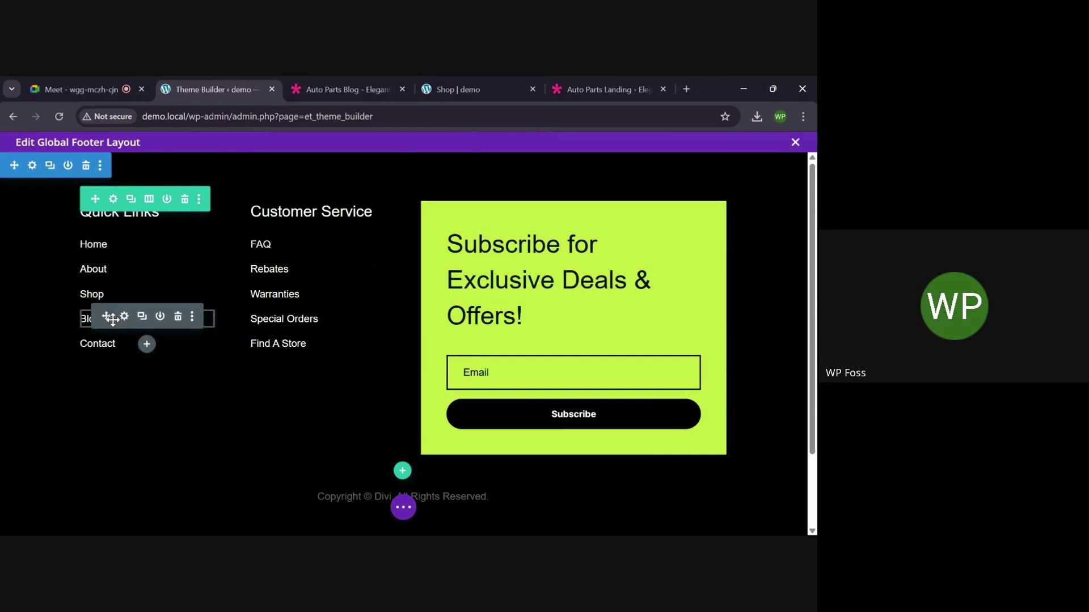
{"action": "left_click", "coordinate": [178, 317]}
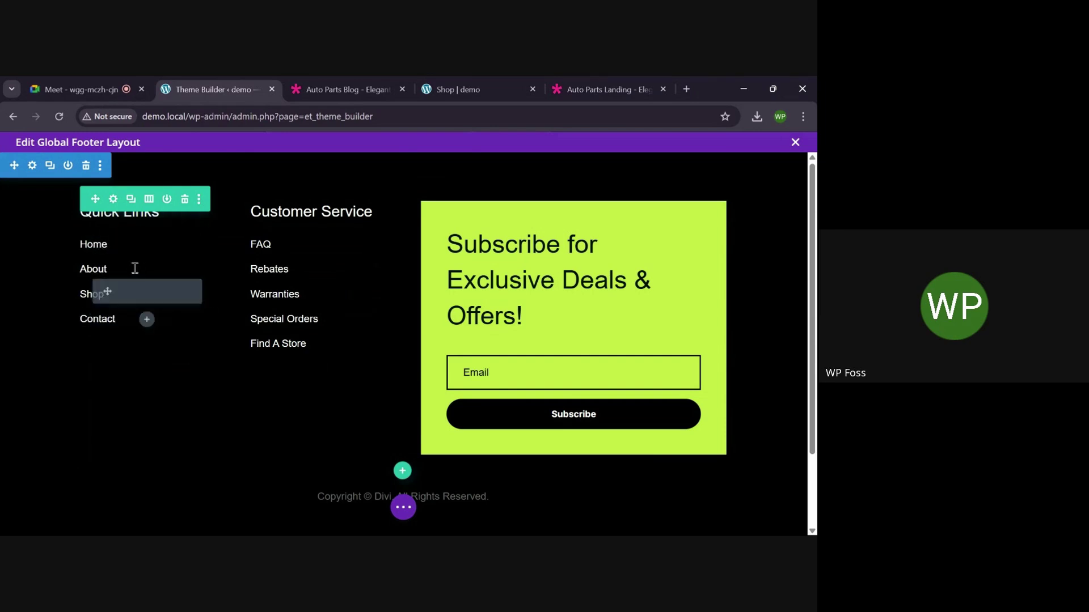